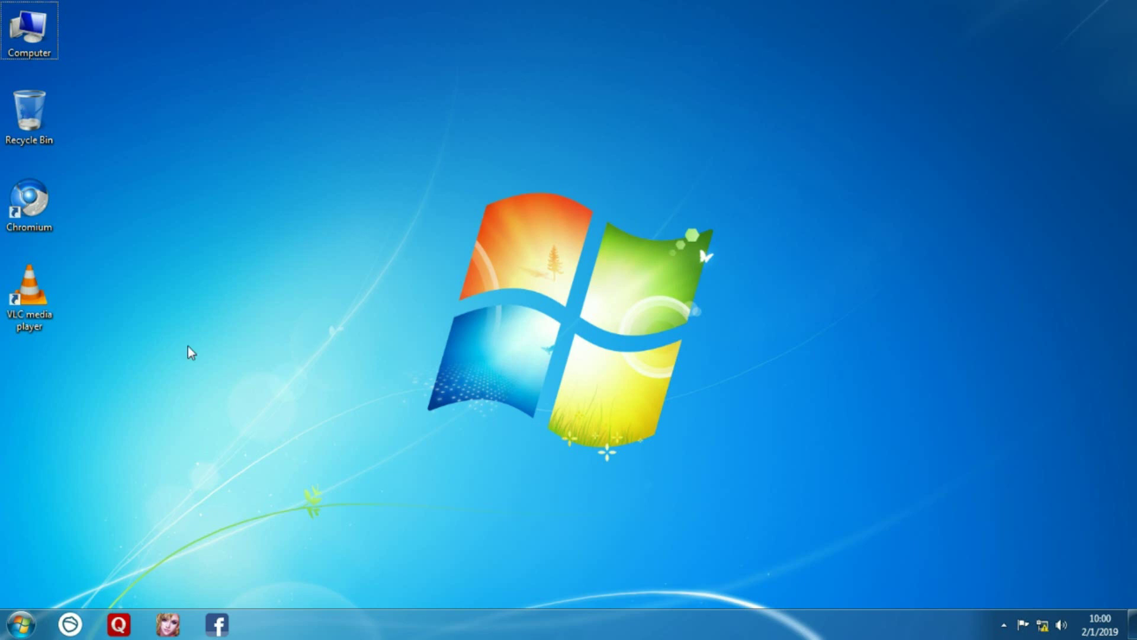
# - Open Chromium from its desktop shortcut
pyautogui.moveTo(147, 172); pyautogui.dragTo(42, 41)
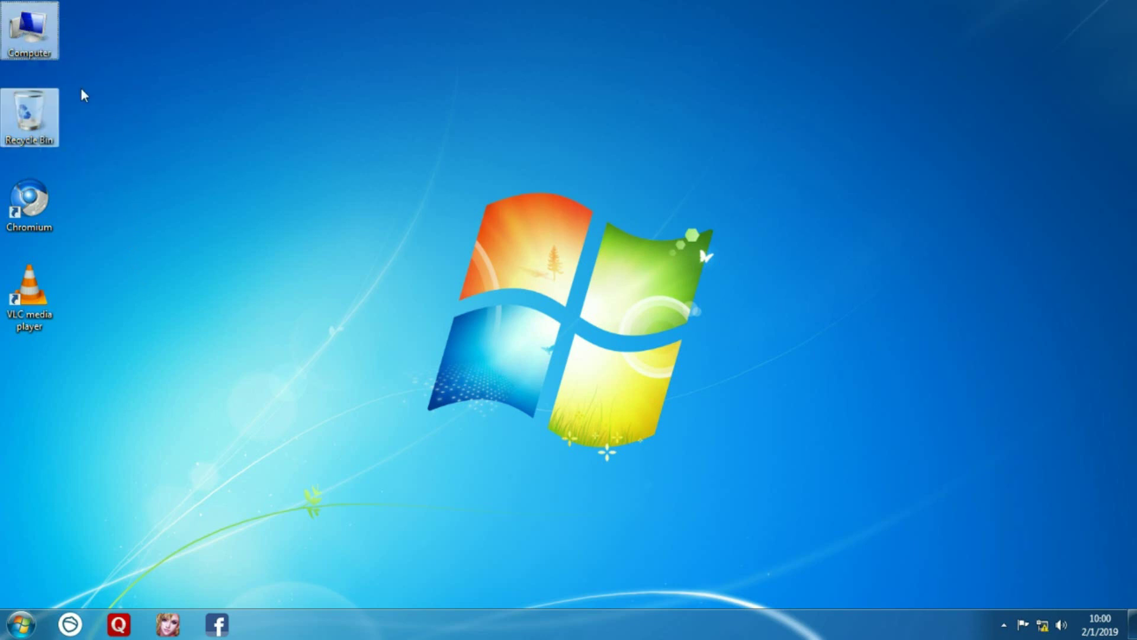
pyautogui.click(325, 304)
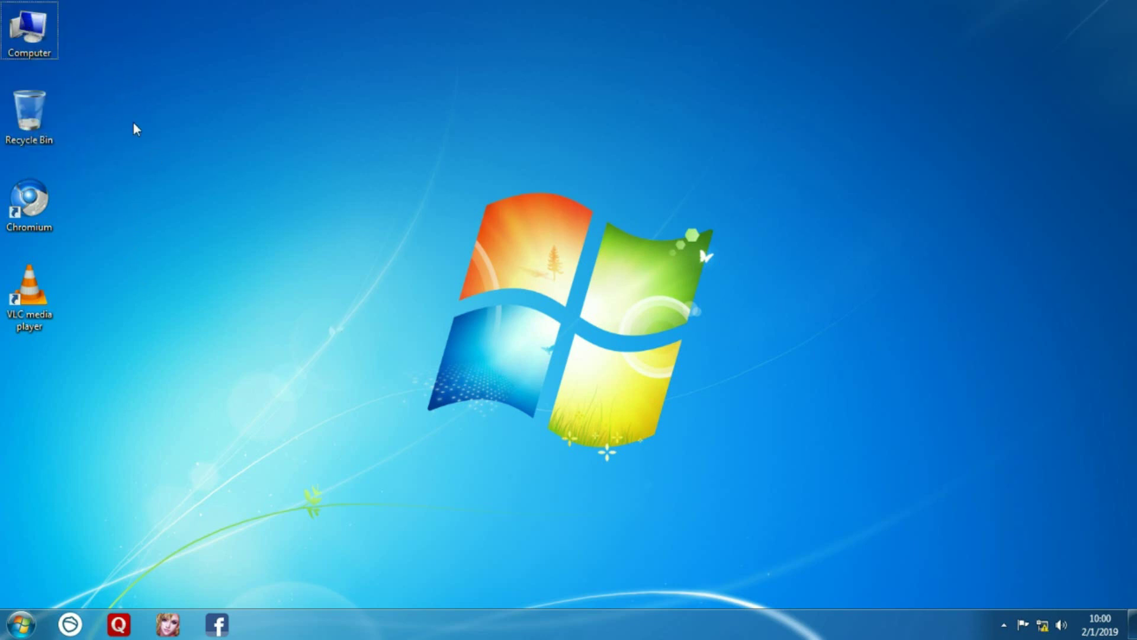
pyautogui.moveTo(30, 29)
pyautogui.mouseDown()
pyautogui.moveTo(267, 118)
pyautogui.moveTo(37, 29)
pyautogui.mouseUp()
pyautogui.press('Down')
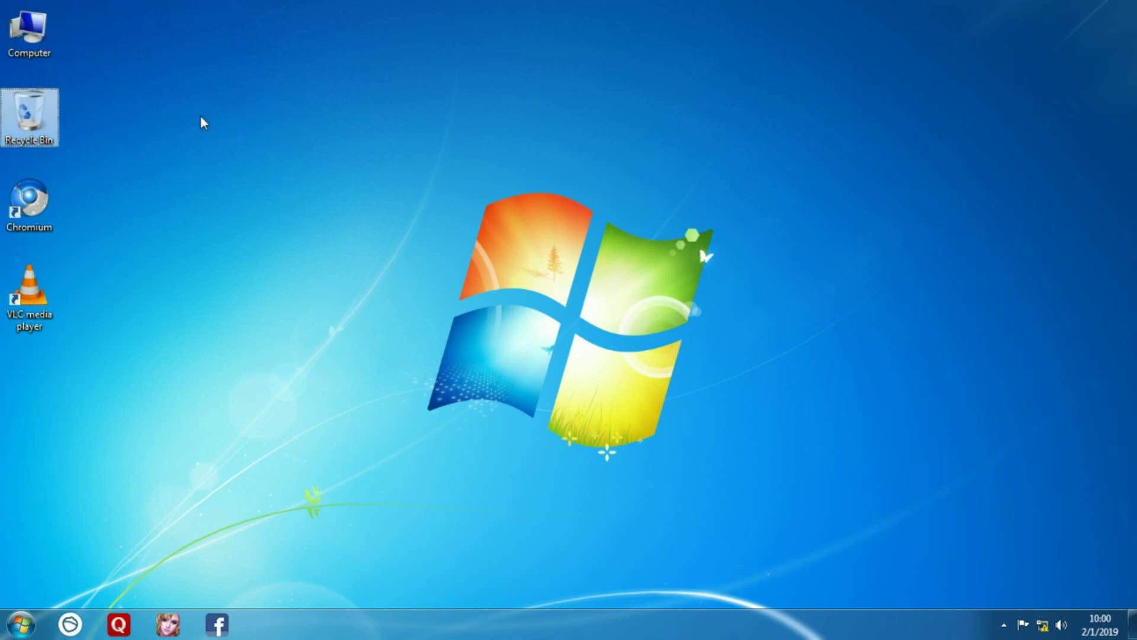
pyautogui.press('Down')
pyautogui.press('Return')
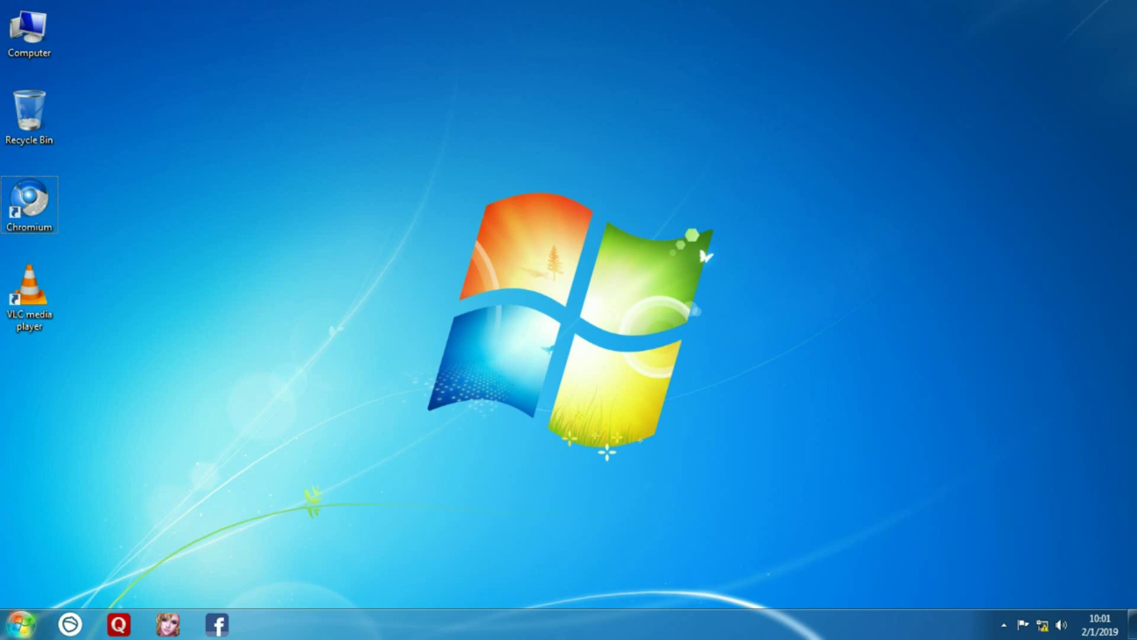
# - Open the Windows Start menu, look through its full program list, and return to the pinned programs
pyautogui.click(21, 631)
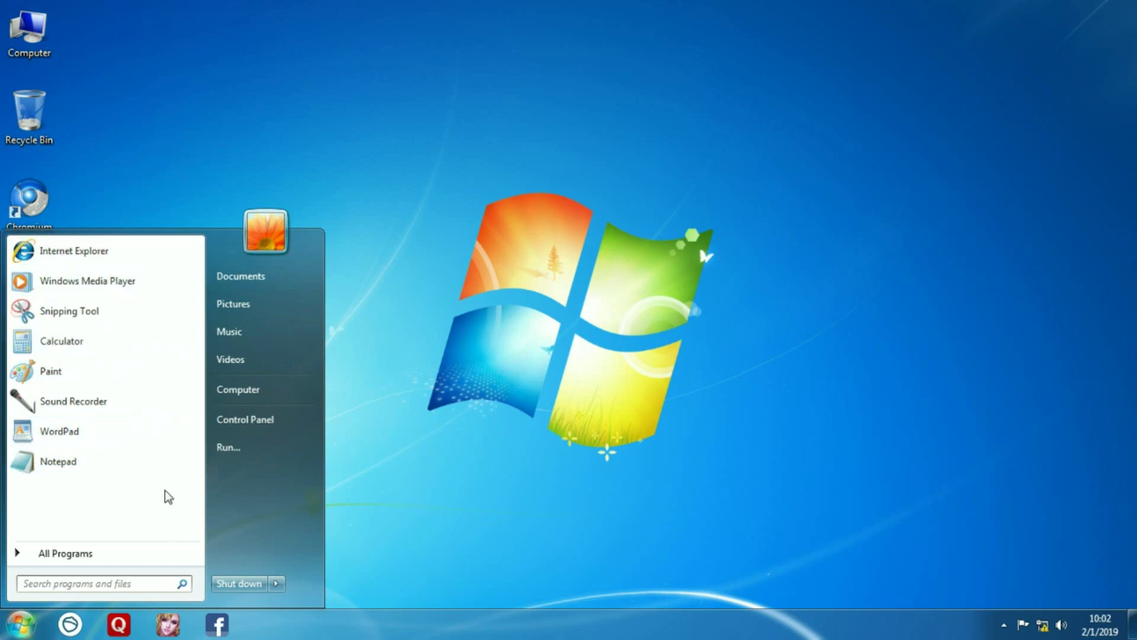
pyautogui.click(123, 552)
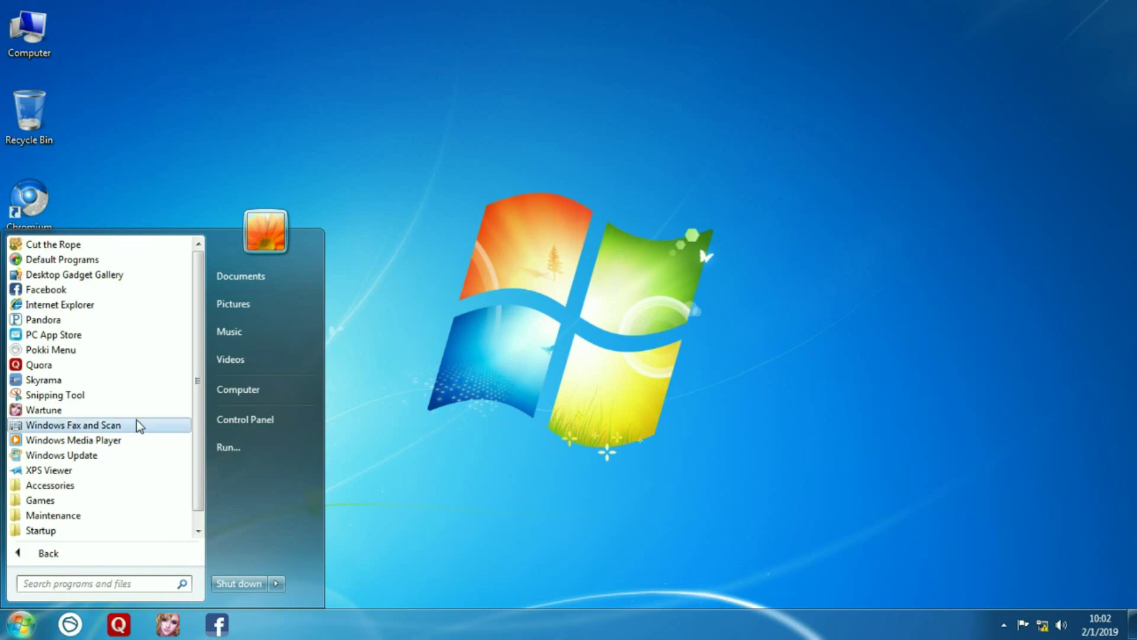
pyautogui.click(104, 556)
pyautogui.click(102, 555)
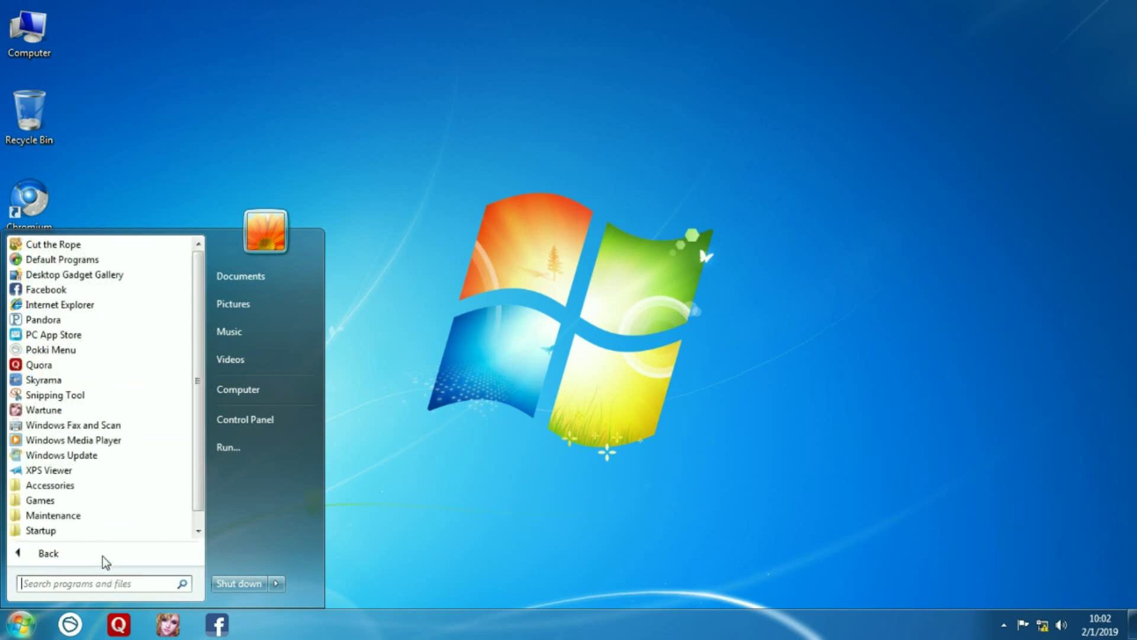
pyautogui.scroll(-1, 130, 428)
pyautogui.scroll(1, 130, 427)
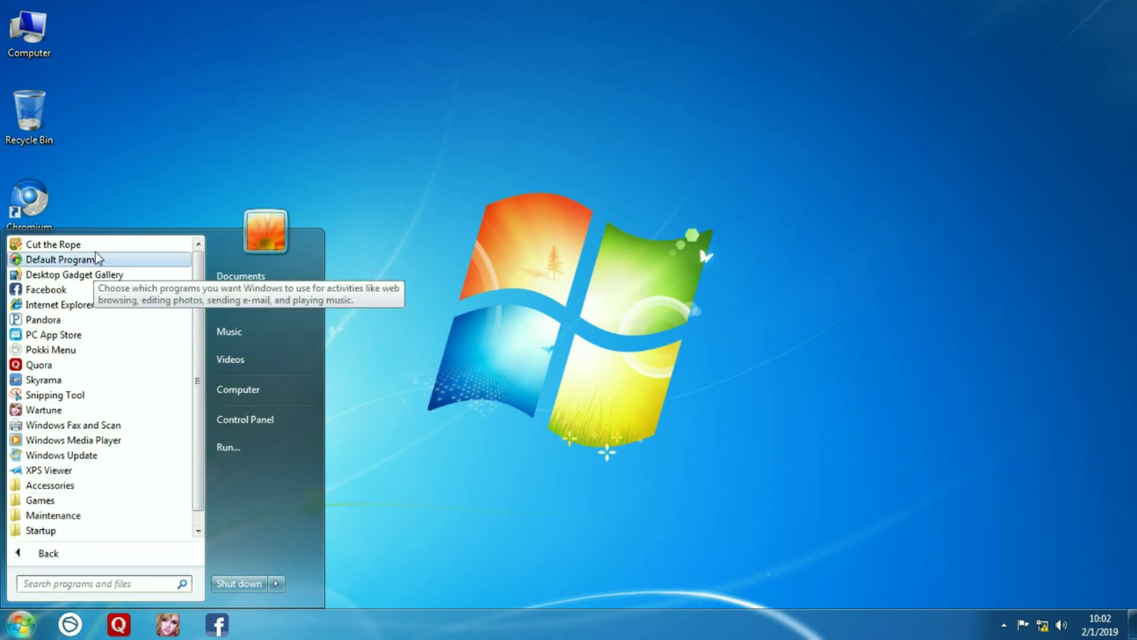
pyautogui.click(88, 556)
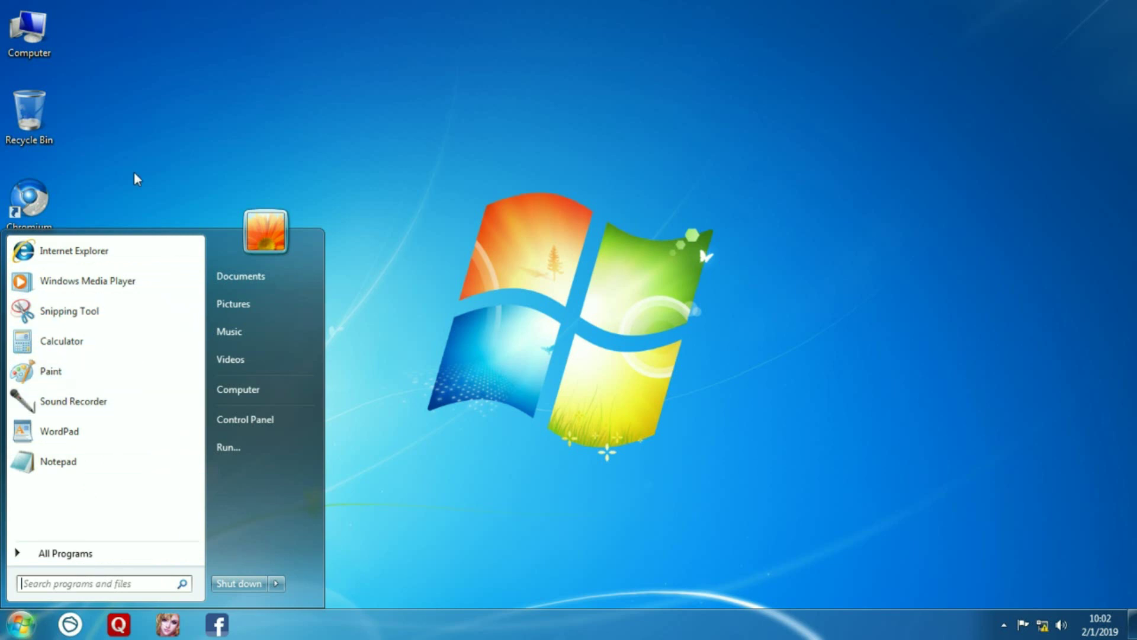
# - View the shortcut options for Windows Media Player and the power options in the Start menu, and close it
pyautogui.rightClick(69, 284)
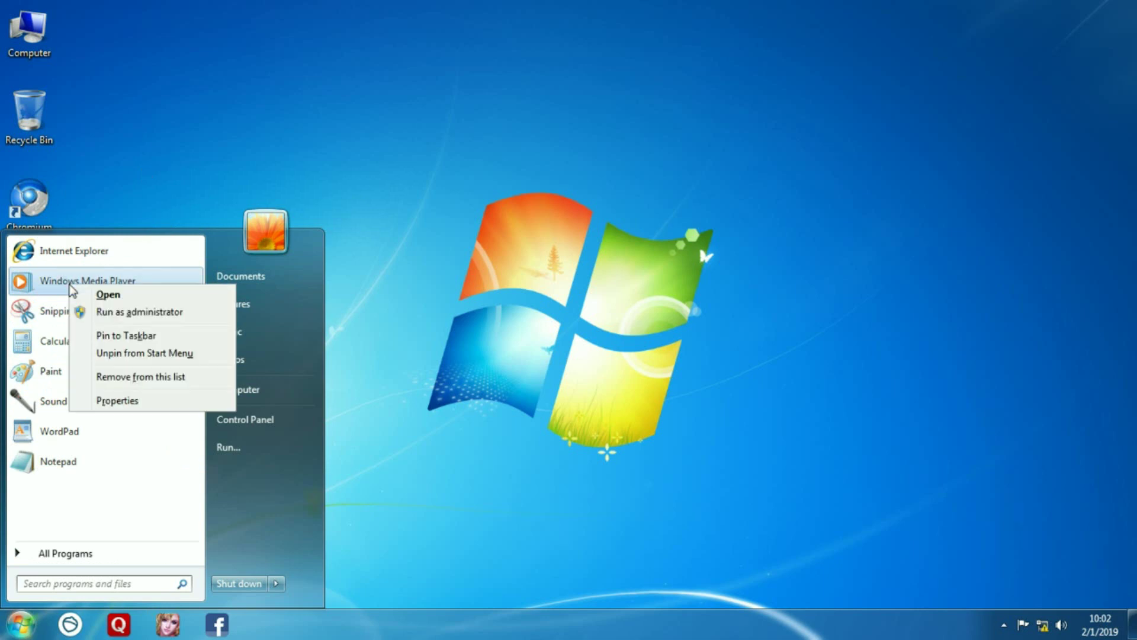
pyautogui.click(70, 506)
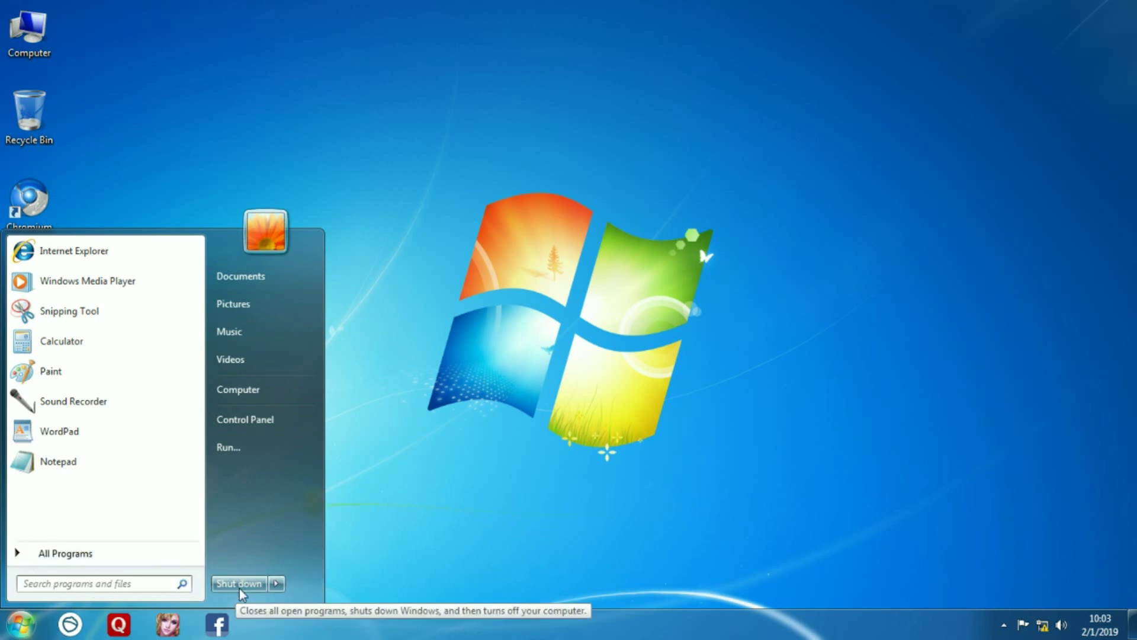
pyautogui.moveTo(278, 584)
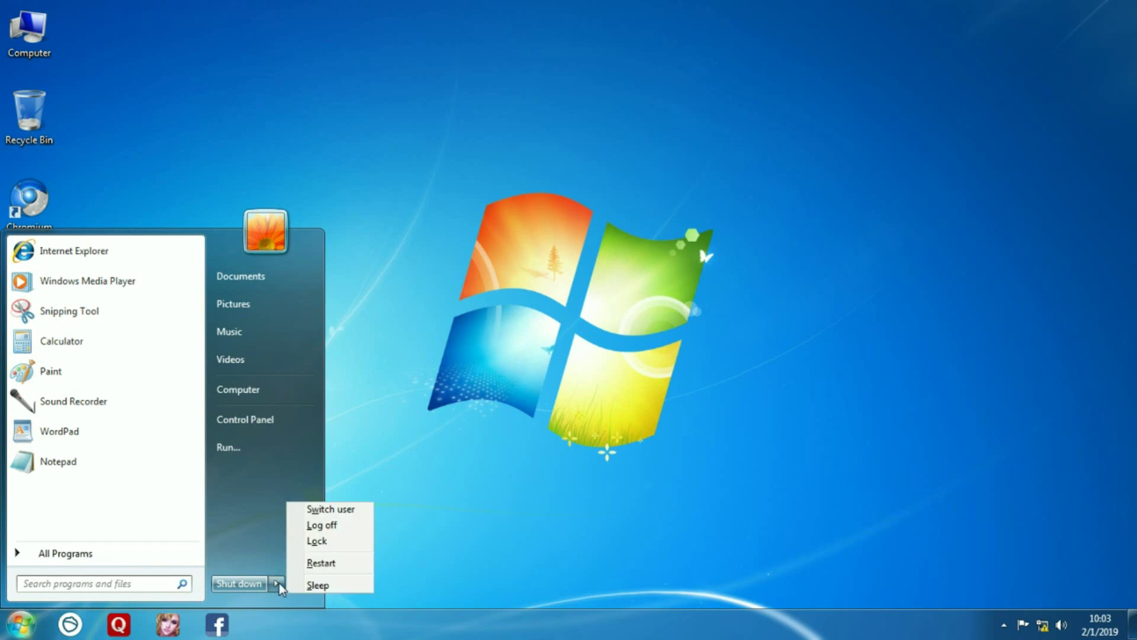
pyautogui.click(669, 382)
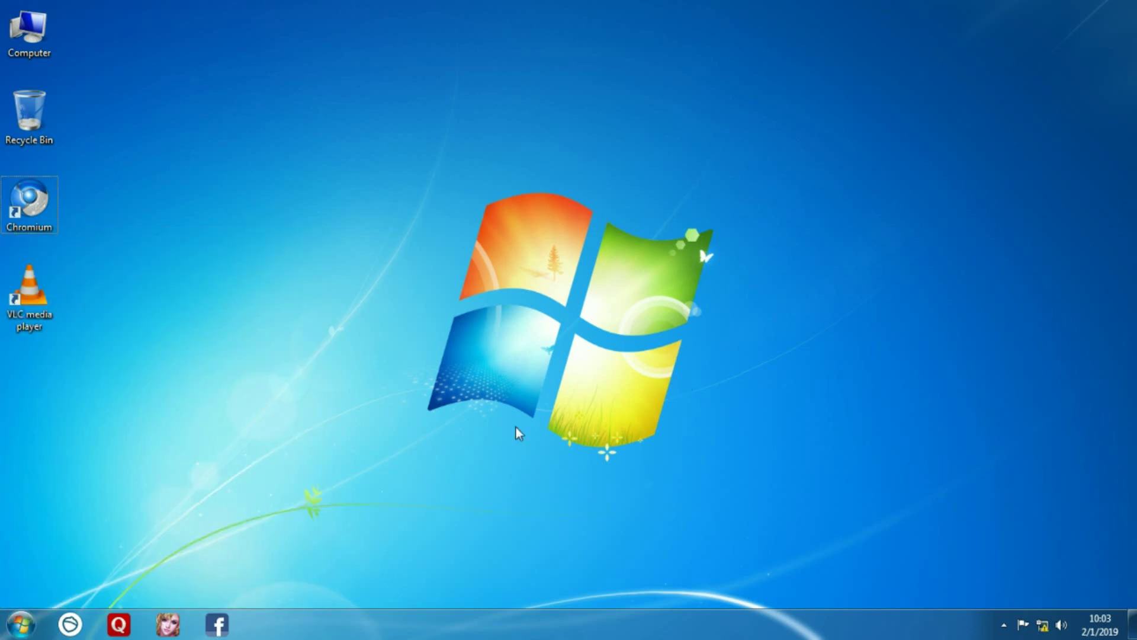
# - Open the Pokki menu and look through its favorites pages, returning to the first page
pyautogui.click(71, 626)
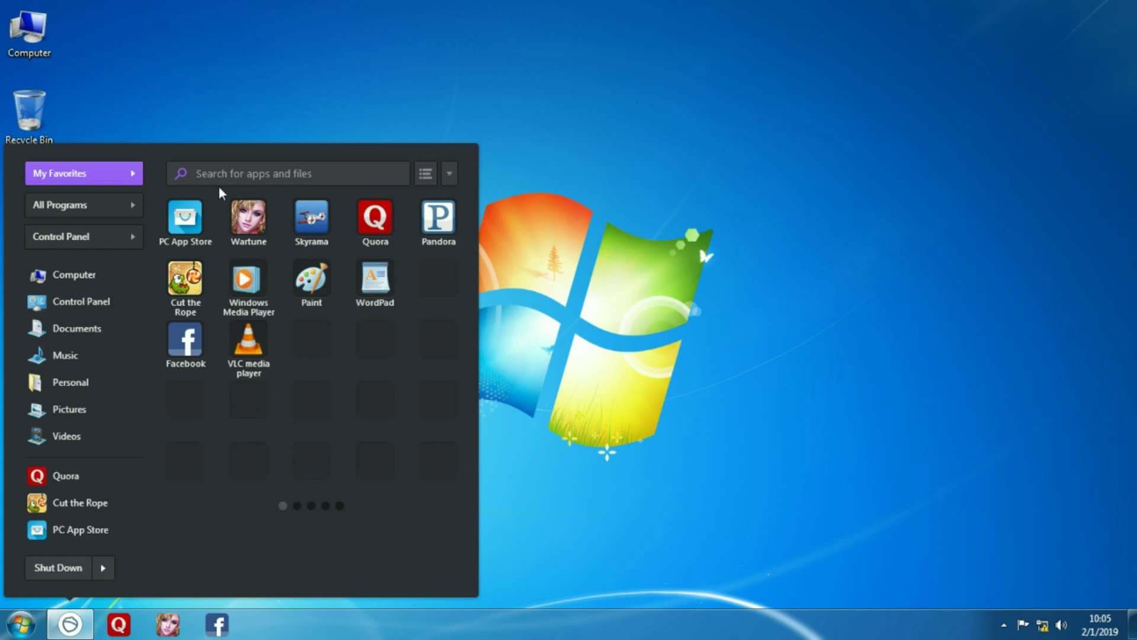
pyautogui.click(311, 506)
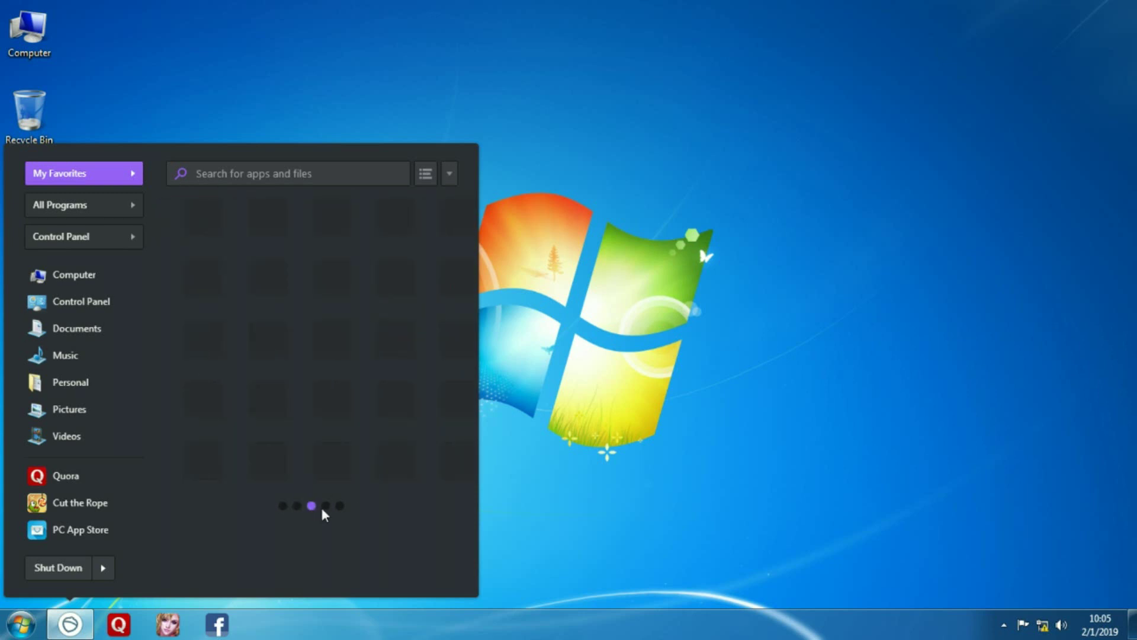
pyautogui.click(340, 505)
pyautogui.click(283, 505)
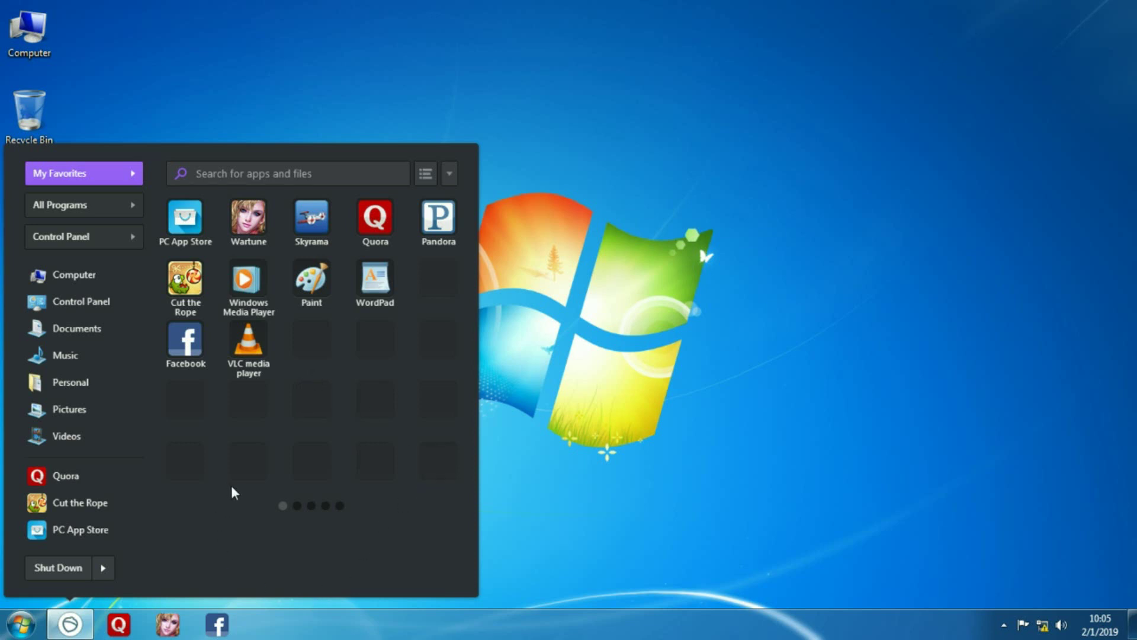
# - Show the standard Windows Start menu several times for comparison with the Pokki menu, and close it
pyautogui.click(17, 628)
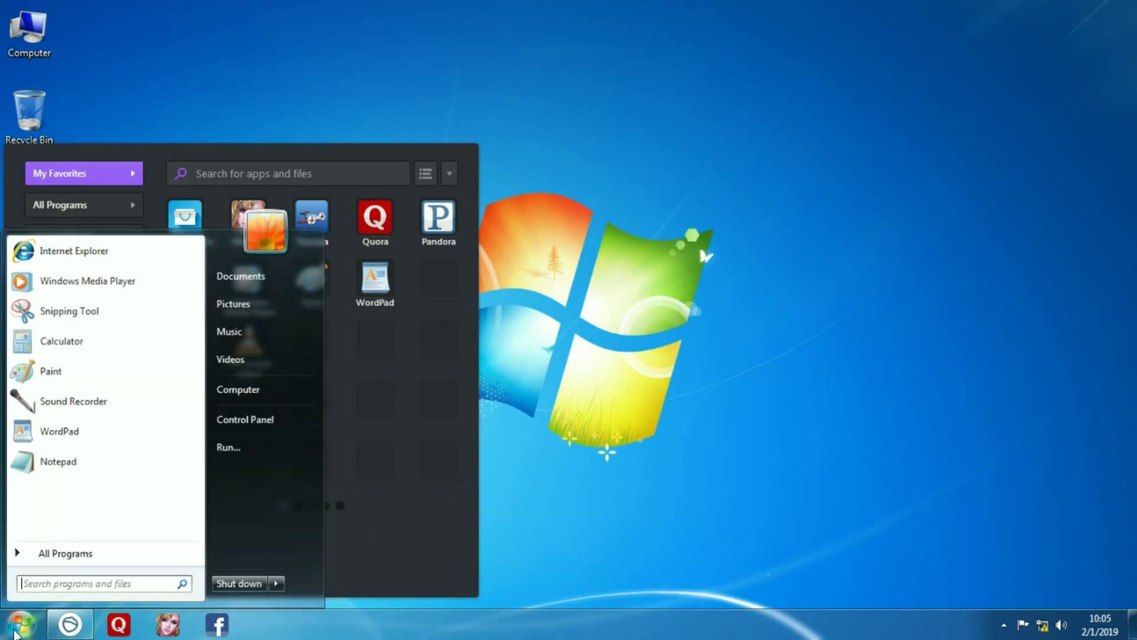
pyautogui.click(734, 533)
pyautogui.click(20, 628)
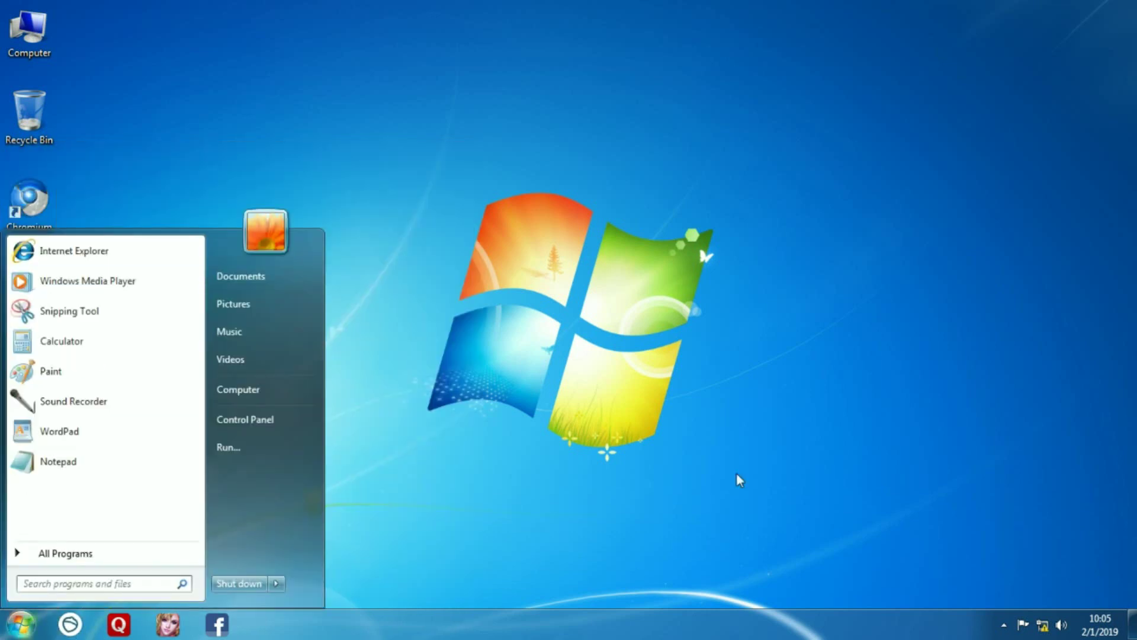
pyautogui.click(20, 631)
pyautogui.click(21, 631)
pyautogui.click(328, 517)
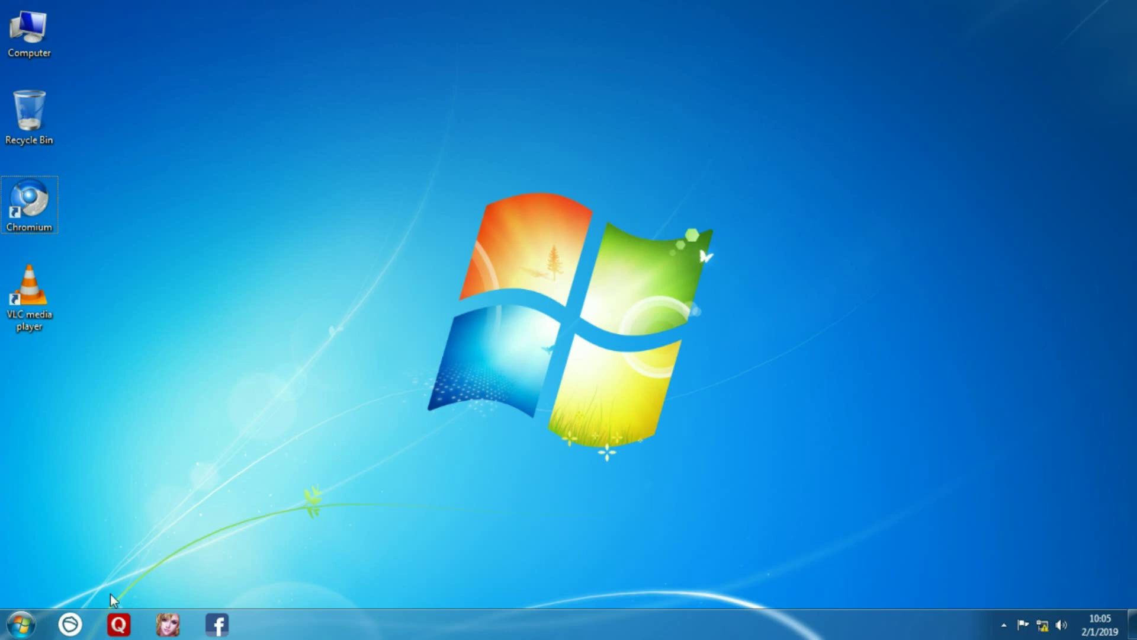
pyautogui.click(18, 626)
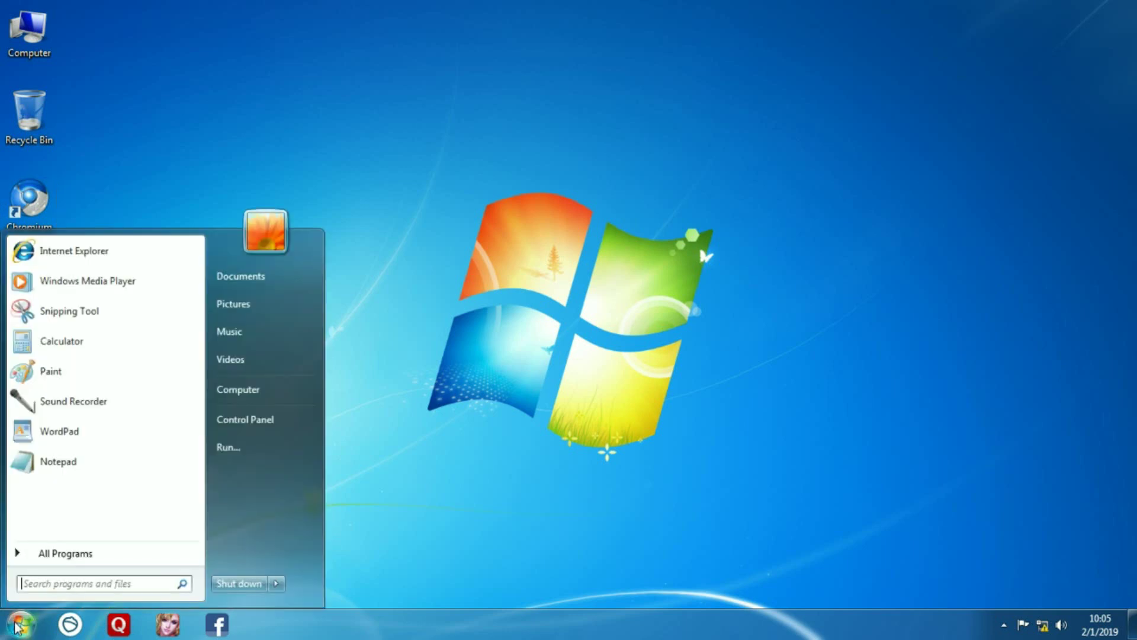
pyautogui.click(591, 472)
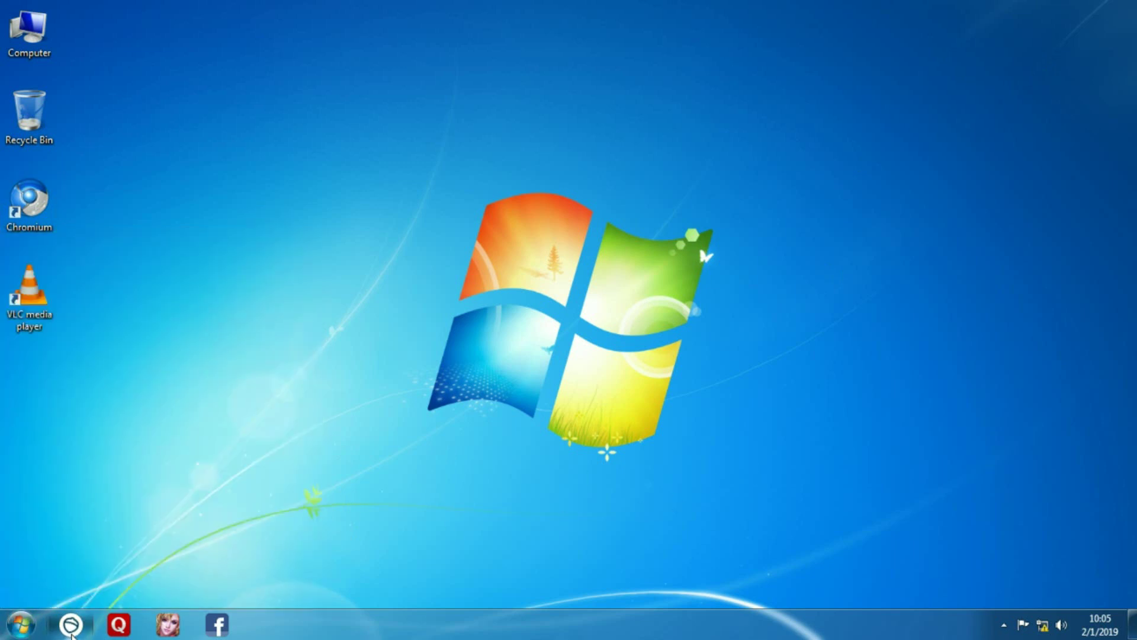
# - Open the Pokki menu's Help page in the browser and close the browser window
pyautogui.click(71, 632)
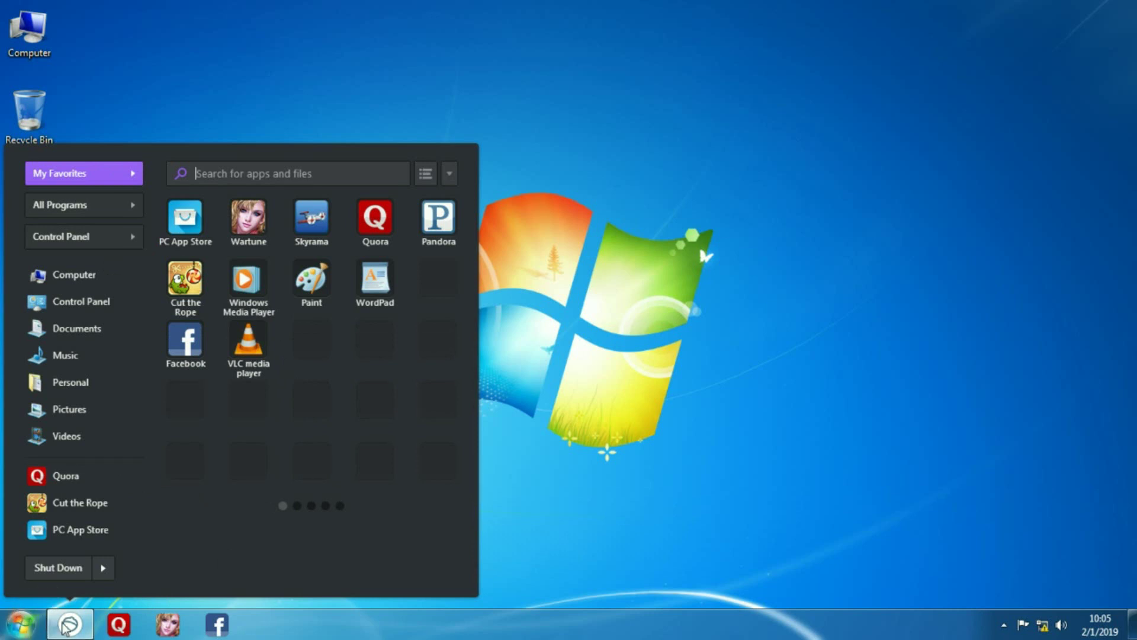
pyautogui.moveTo(69, 627)
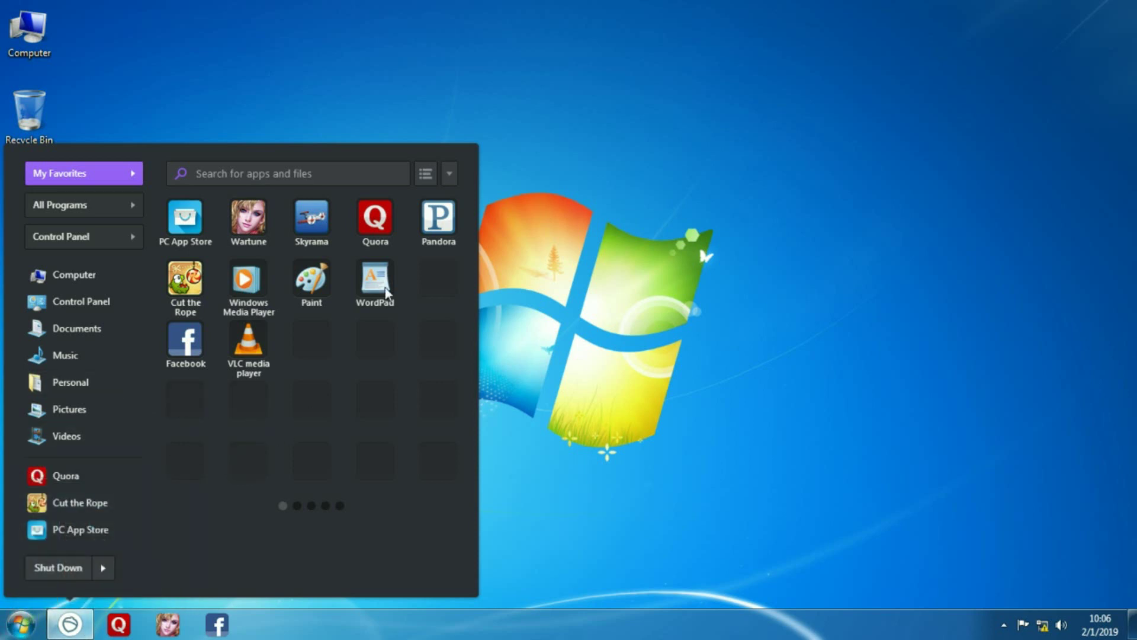
pyautogui.click(449, 172)
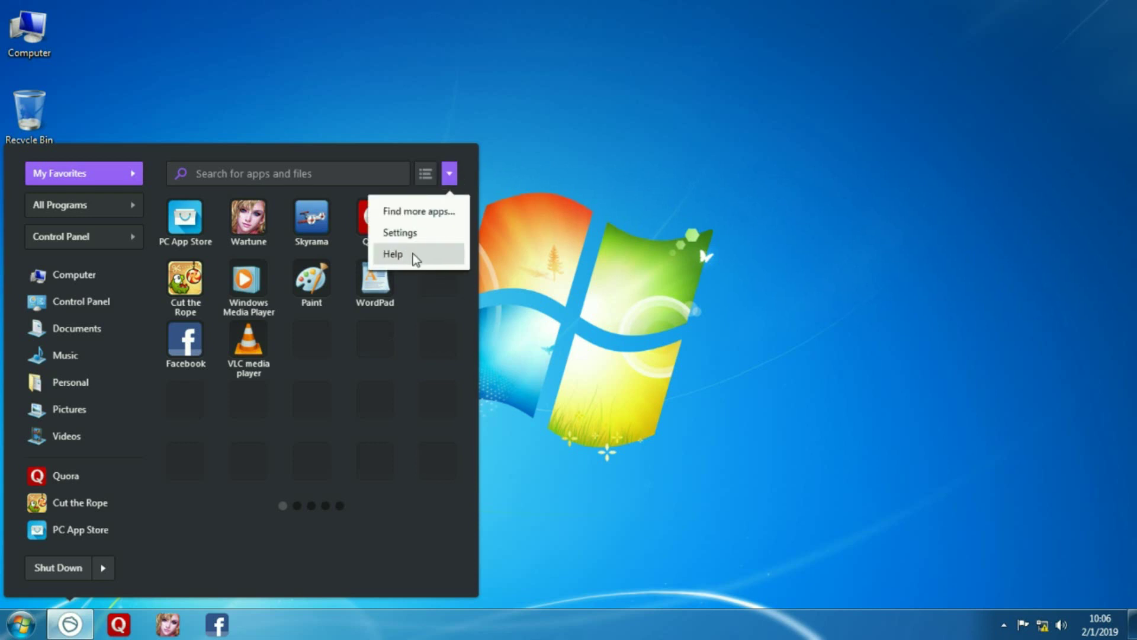
pyautogui.click(413, 255)
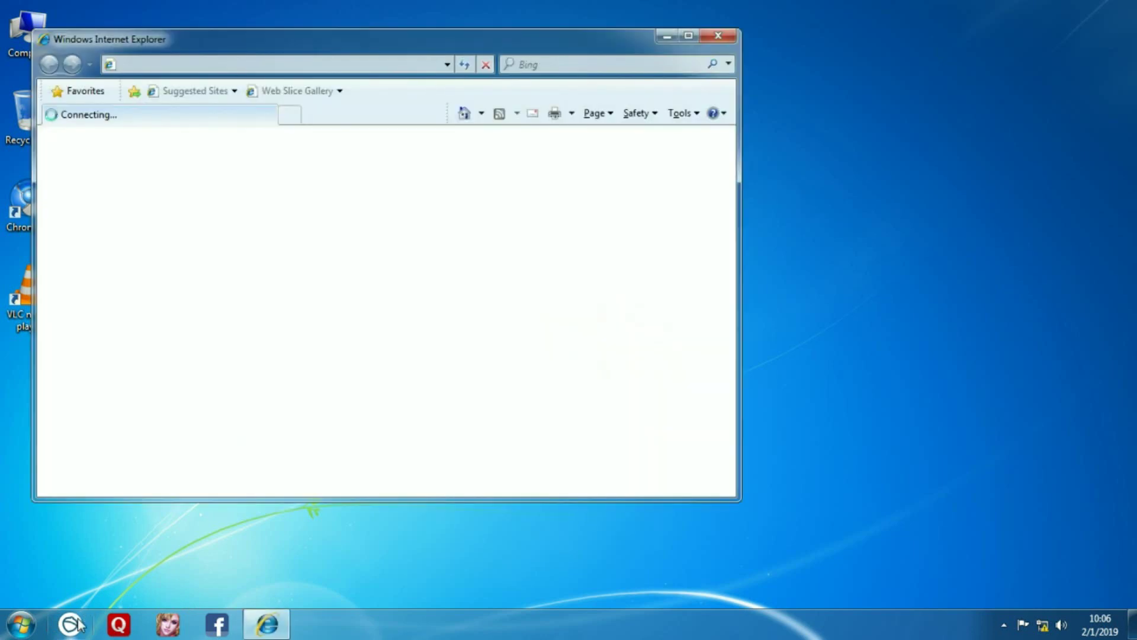
pyautogui.click(729, 37)
# - Reopen the Pokki menu, check its notifications, and hide them again
pyautogui.click(74, 626)
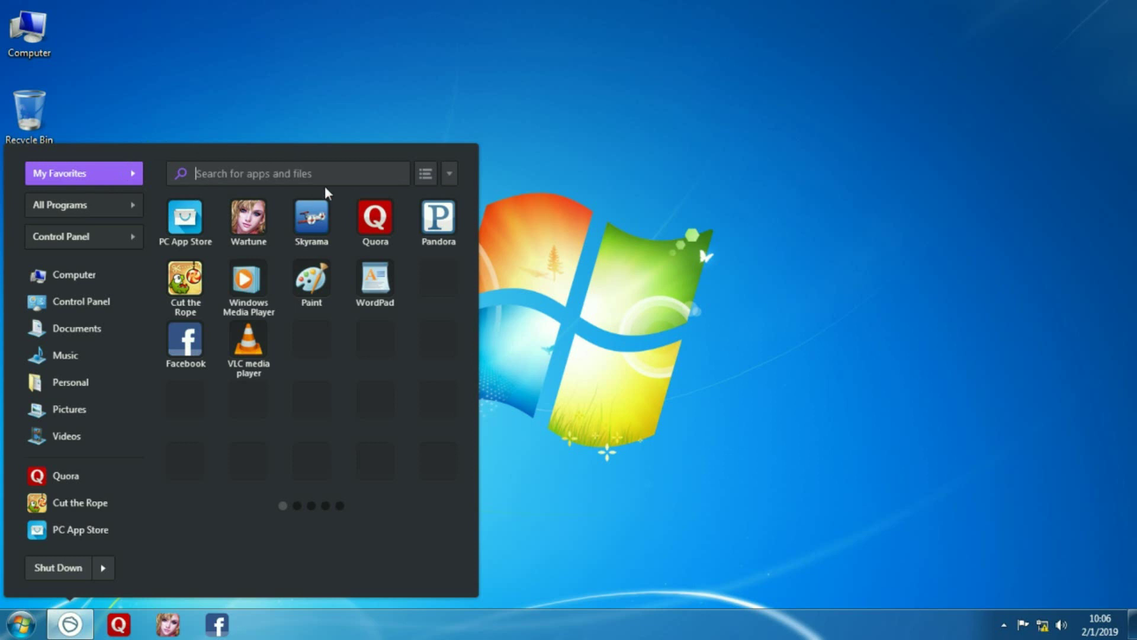
pyautogui.click(420, 176)
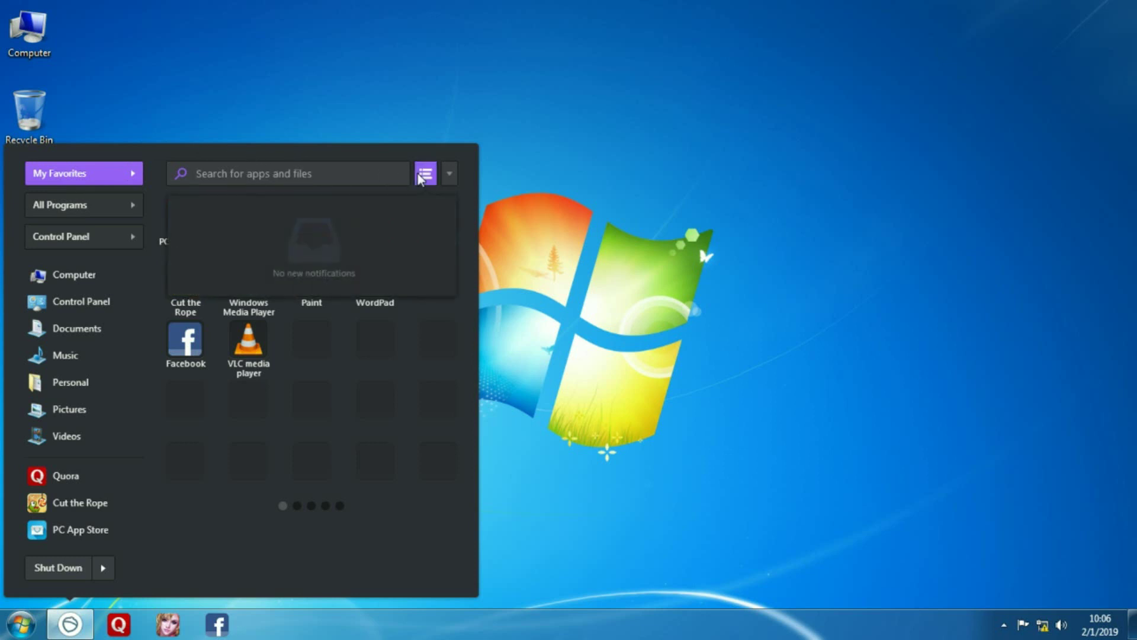
pyautogui.click(419, 176)
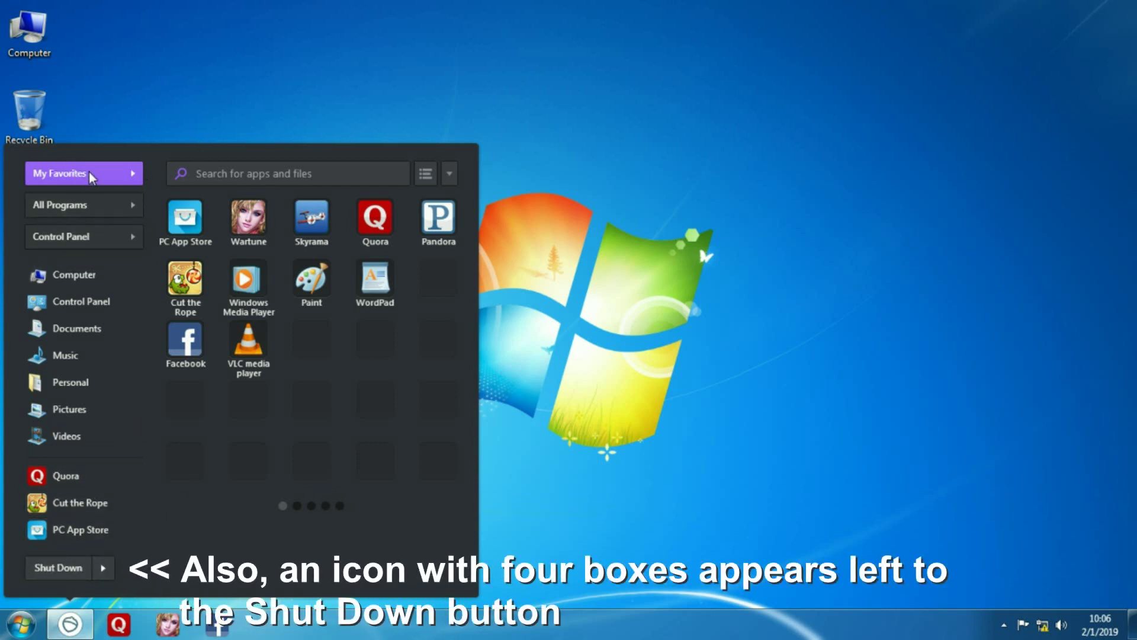
# - Examine the Pokki menu's full list of programs down to the VideoLAN group and return to the accessories
pyautogui.click(96, 208)
pyautogui.scroll(-10, 333, 247)
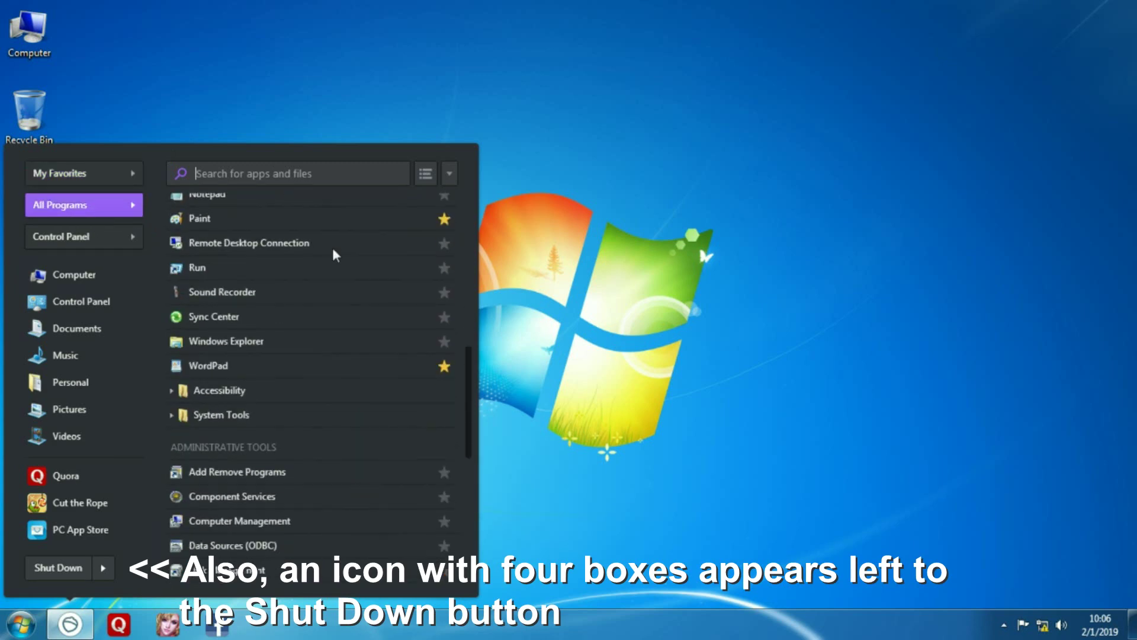
pyautogui.scroll(-5, 332, 248)
pyautogui.scroll(5, 355, 349)
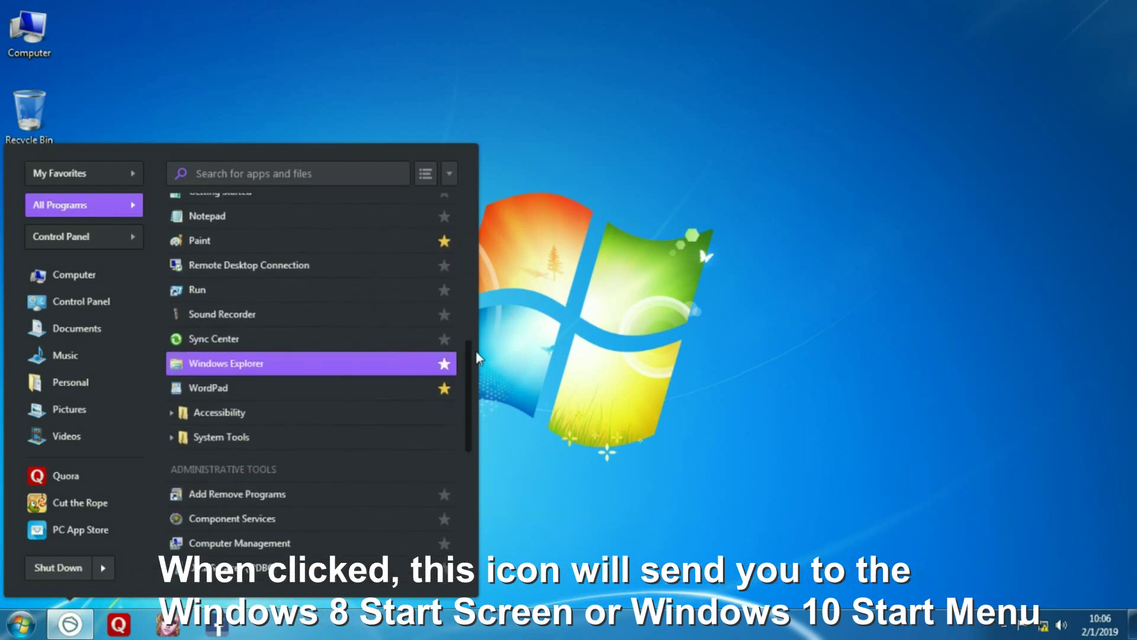
pyautogui.scroll(-3, 468, 373)
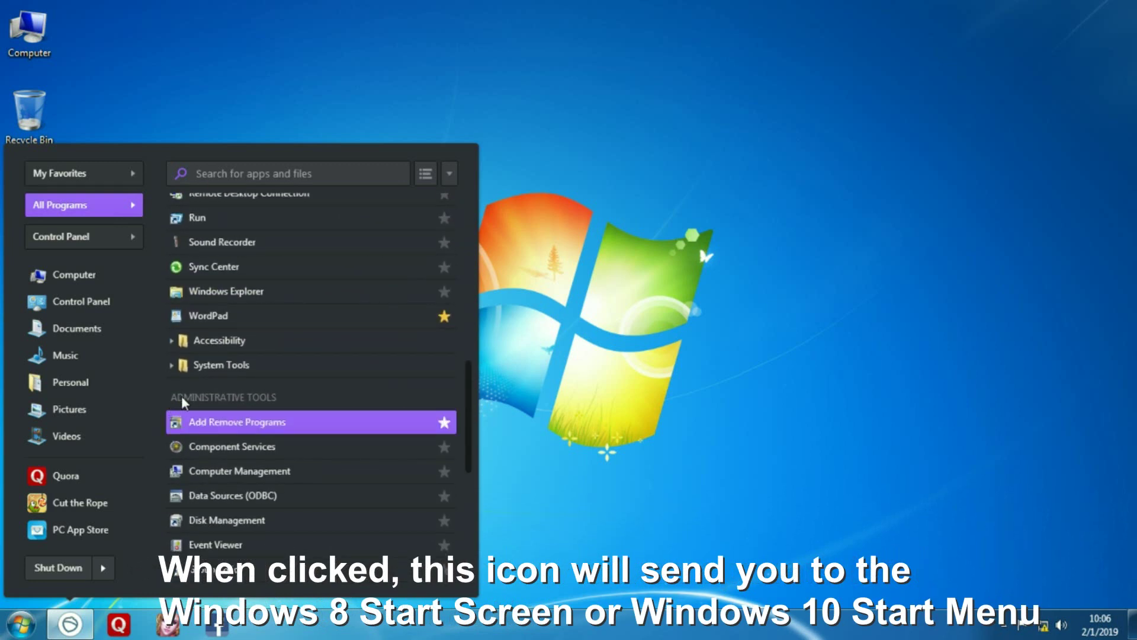
pyautogui.moveTo(471, 389); pyautogui.dragTo(463, 480)
pyautogui.scroll(-4, 463, 486)
pyautogui.scroll(-1, 294, 474)
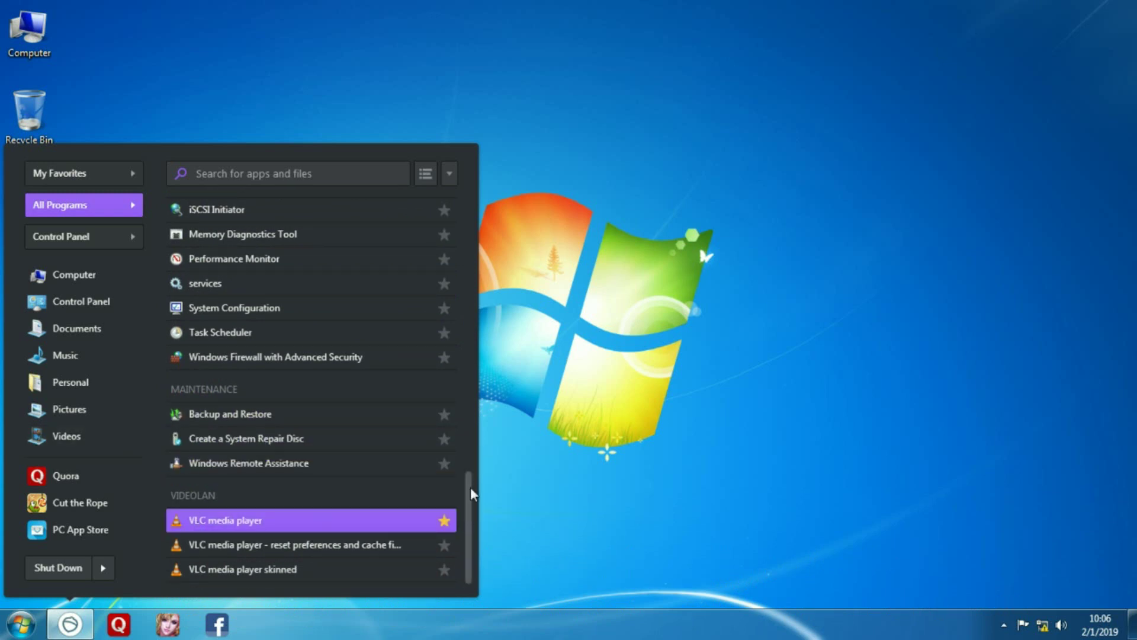
pyautogui.moveTo(470, 487); pyautogui.dragTo(481, 367)
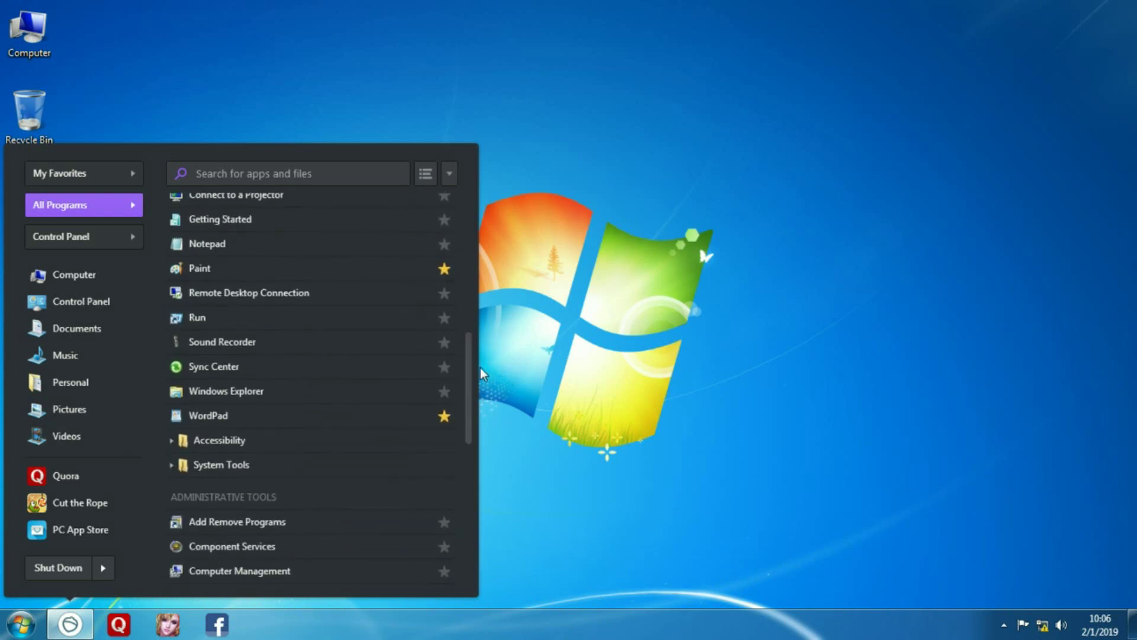
# - View the contents of the System Tools folder, collapse it, and expand the Accessibility folder
pyautogui.click(172, 469)
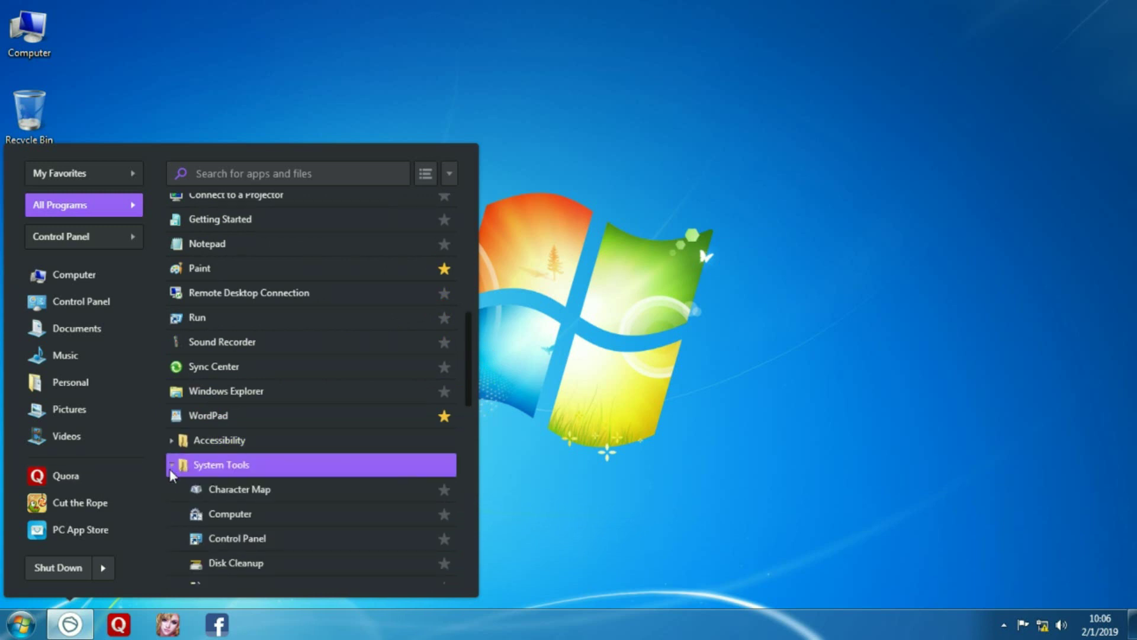
pyautogui.click(171, 468)
pyautogui.click(172, 444)
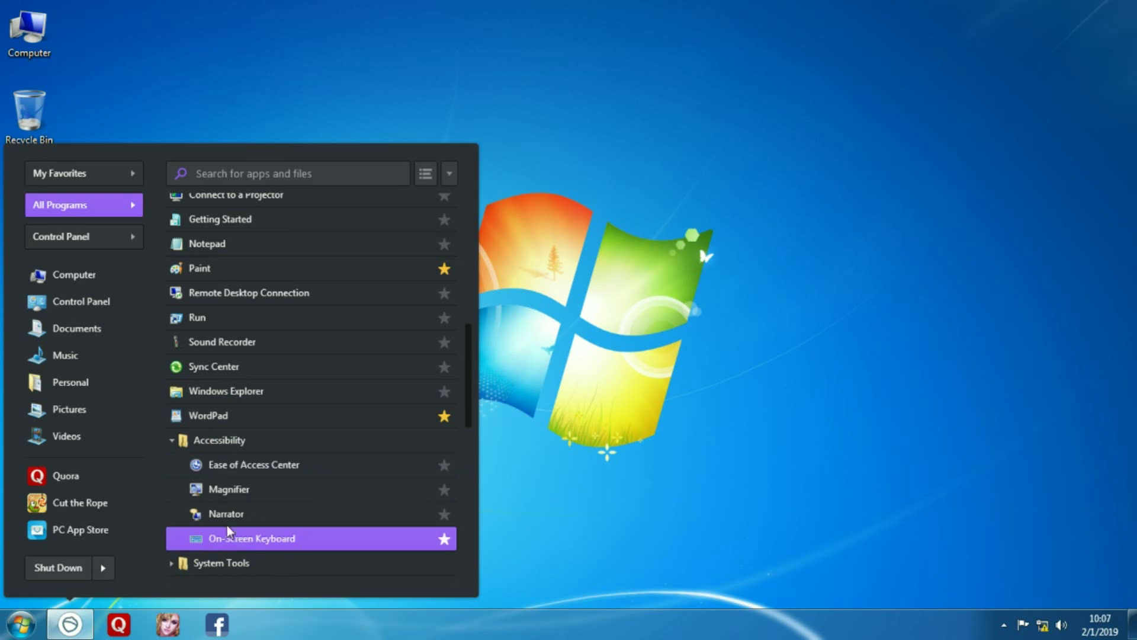
# - Collapse the Accessibility folder and view the Pokki menu's Control Panel item list
pyautogui.click(170, 443)
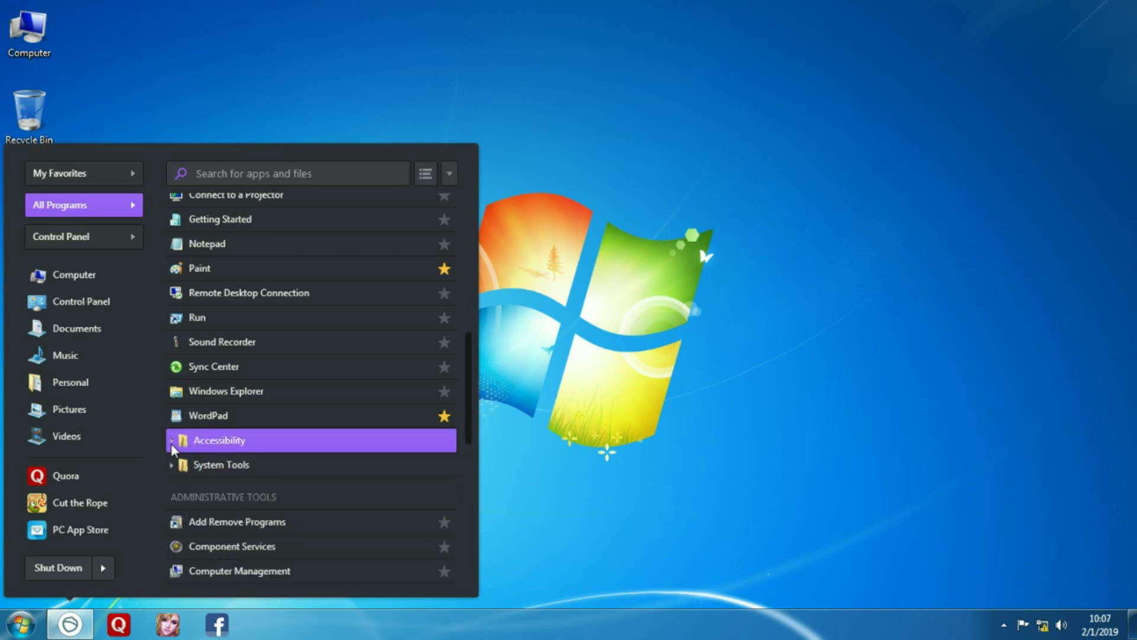
pyautogui.click(84, 241)
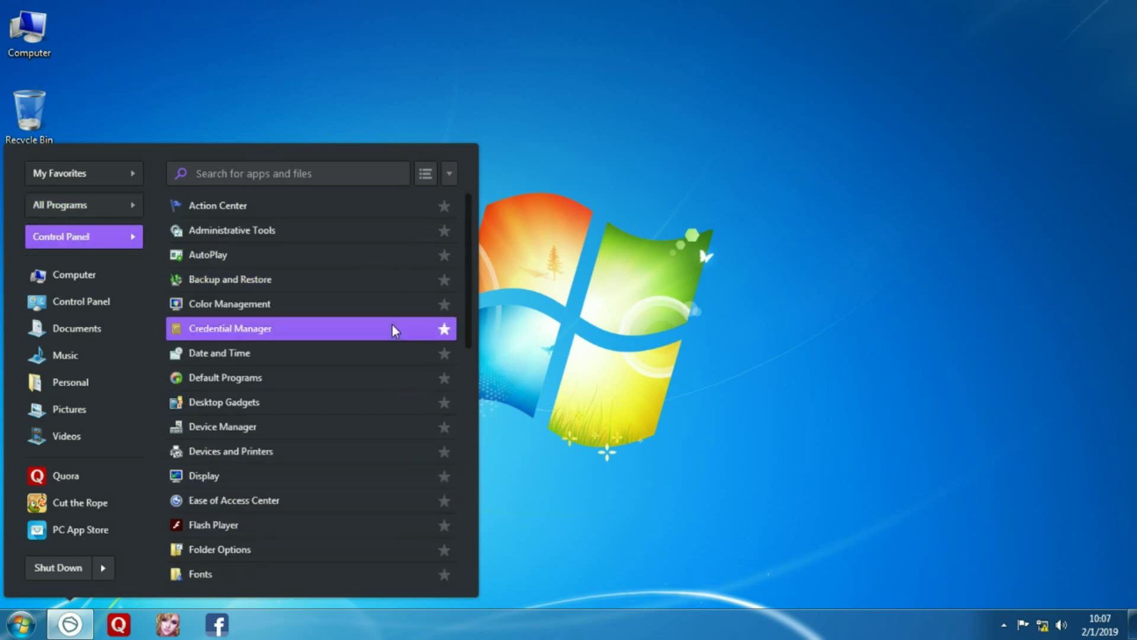
pyautogui.scroll(-8, 396, 324)
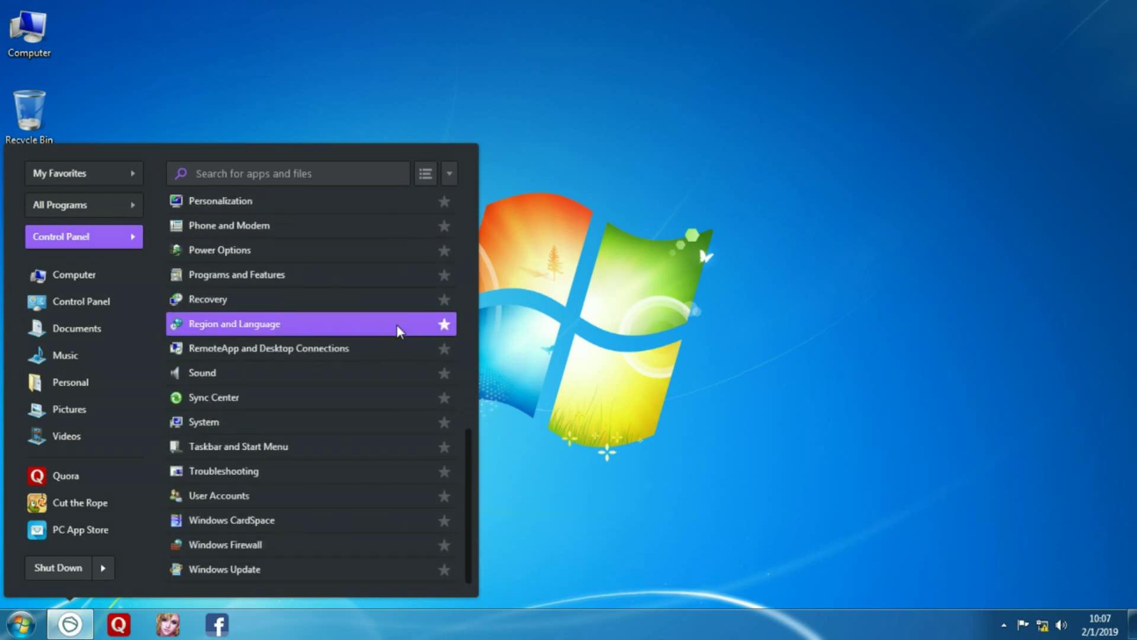
pyautogui.scroll(4, 396, 325)
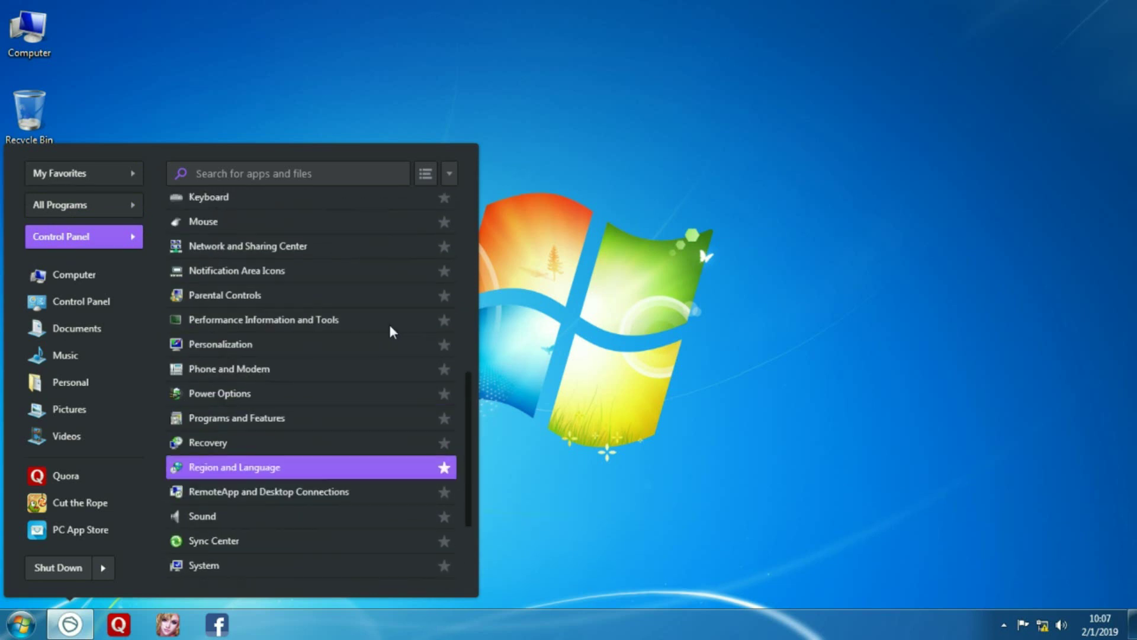
# - View the Pokki menu's My Favorites apps and their last pages, returning to the first page
pyautogui.click(60, 172)
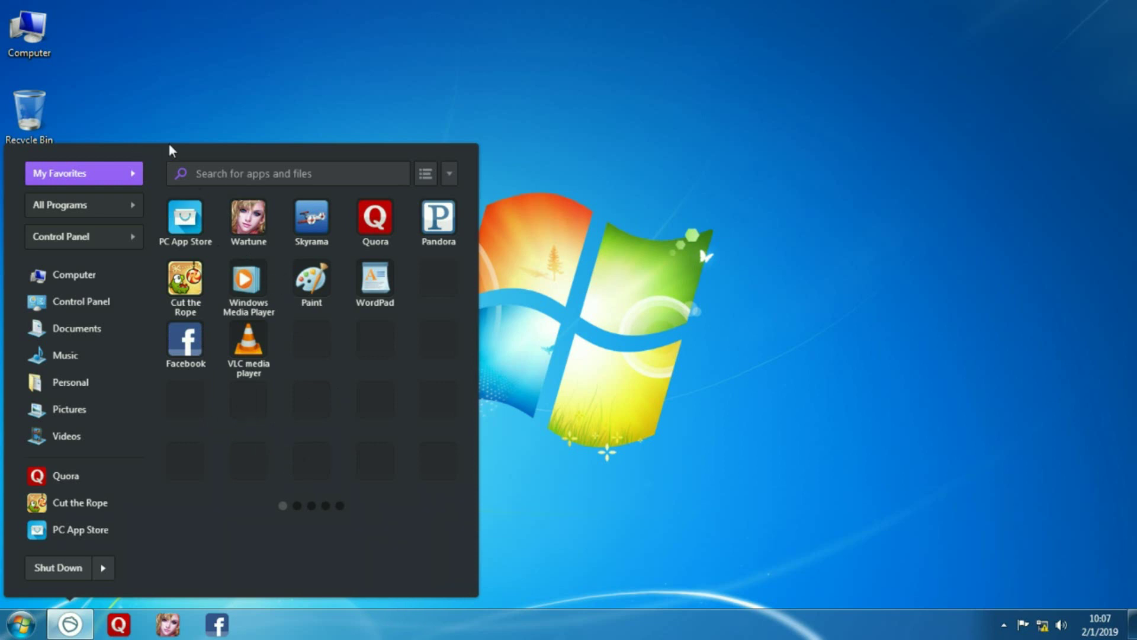
pyautogui.click(341, 506)
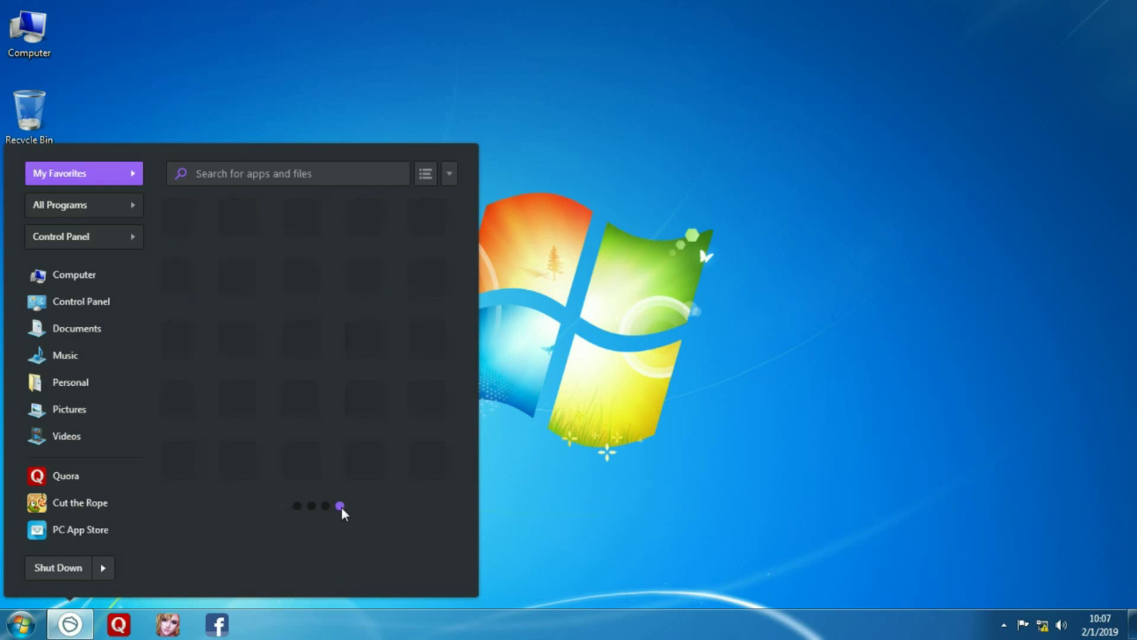
pyautogui.click(285, 507)
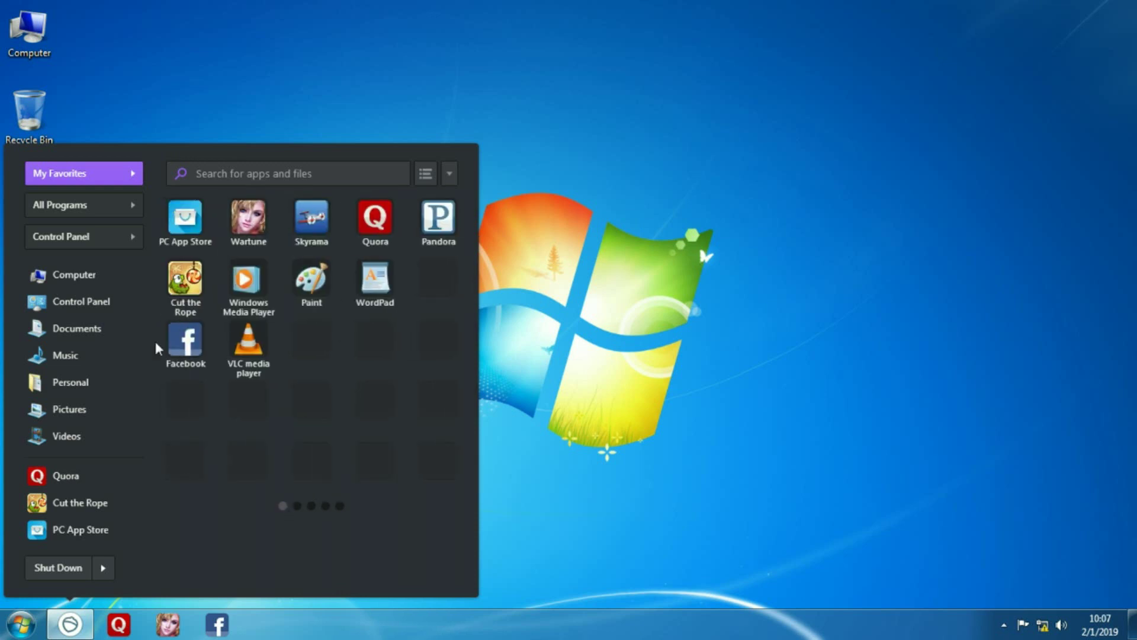
pyautogui.click(341, 506)
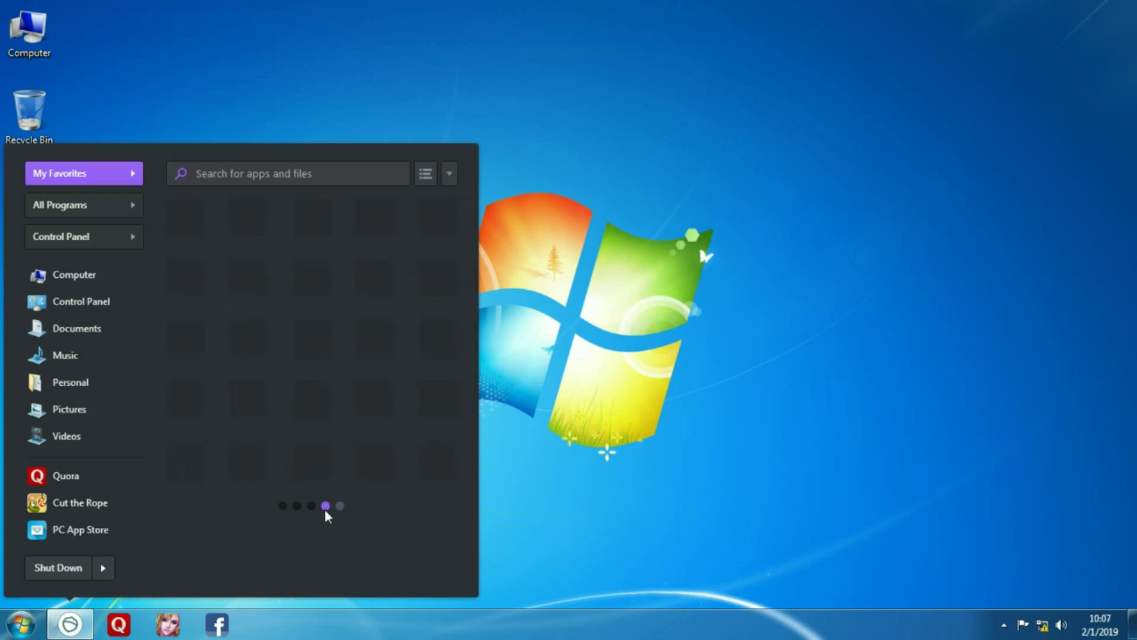
pyautogui.click(284, 507)
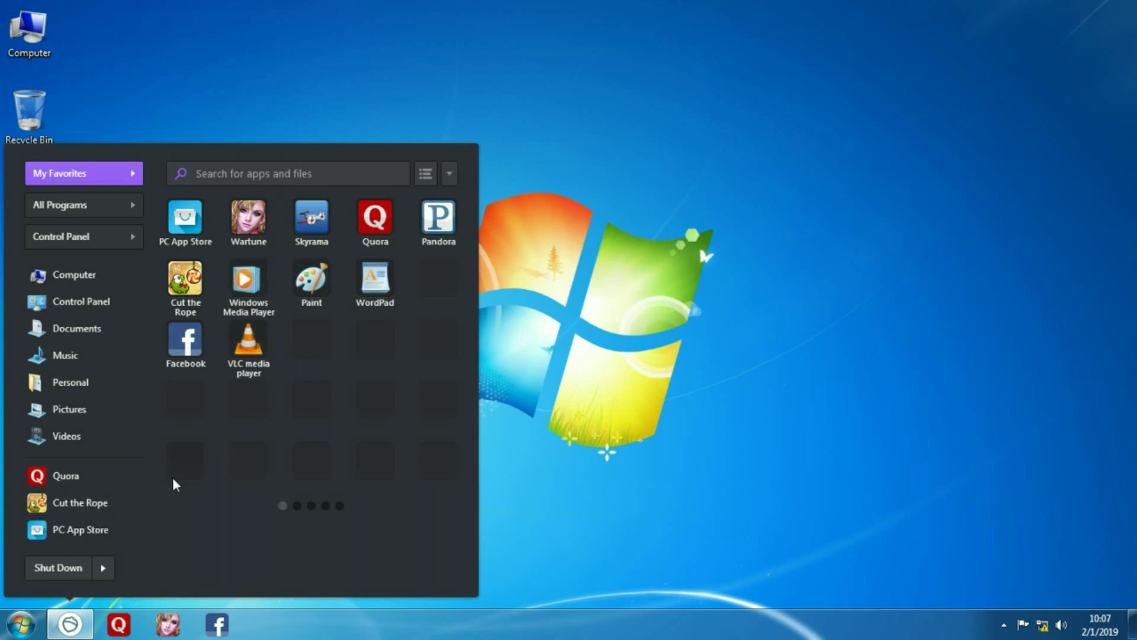
# - View the context options for Windows Media Player in the All Programs list and dismiss them
pyautogui.click(69, 208)
pyautogui.scroll(-3, 400, 382)
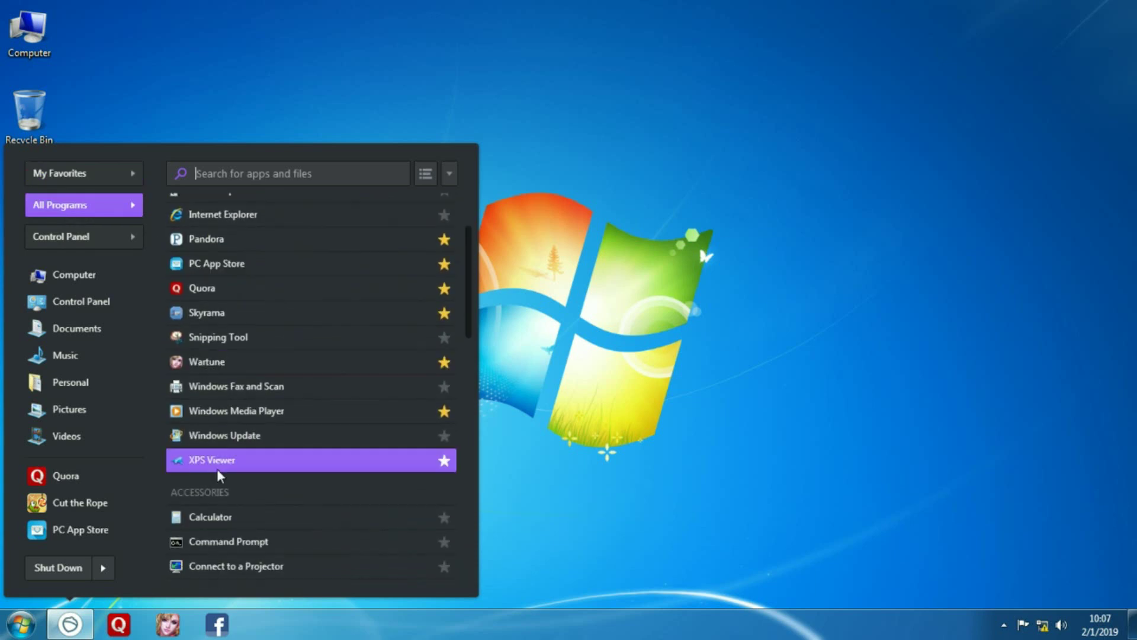
pyautogui.rightClick(223, 415)
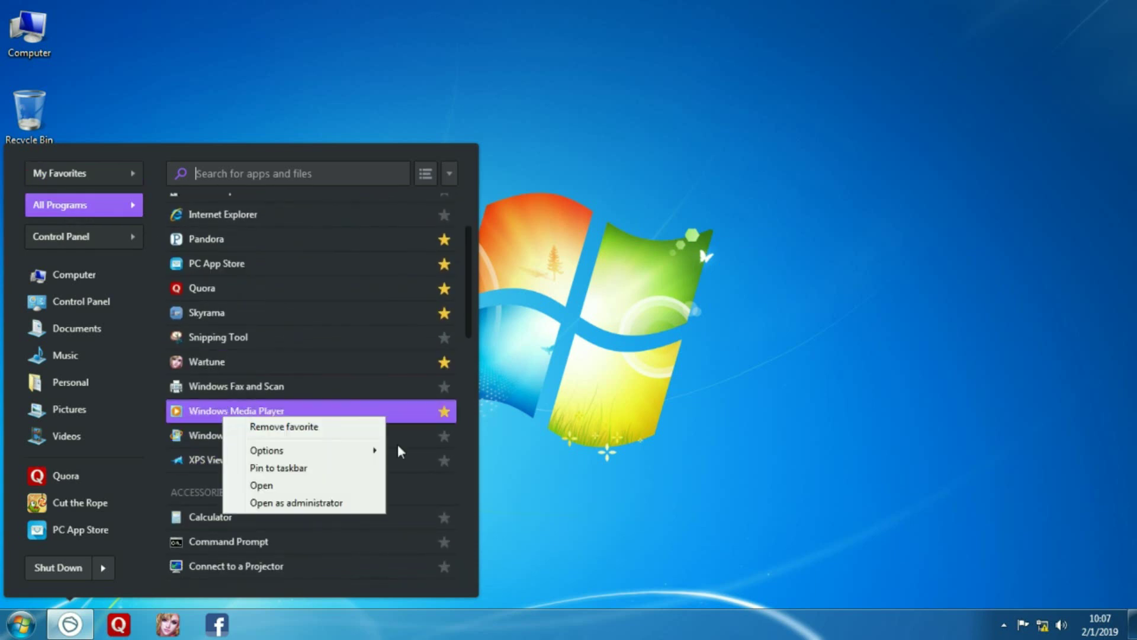
pyautogui.click(438, 477)
# - Look through All Programs to the VideoLAN group, mark Notepad under Accessories as a favorite, and show My Favorites
pyautogui.scroll(-3, 432, 414)
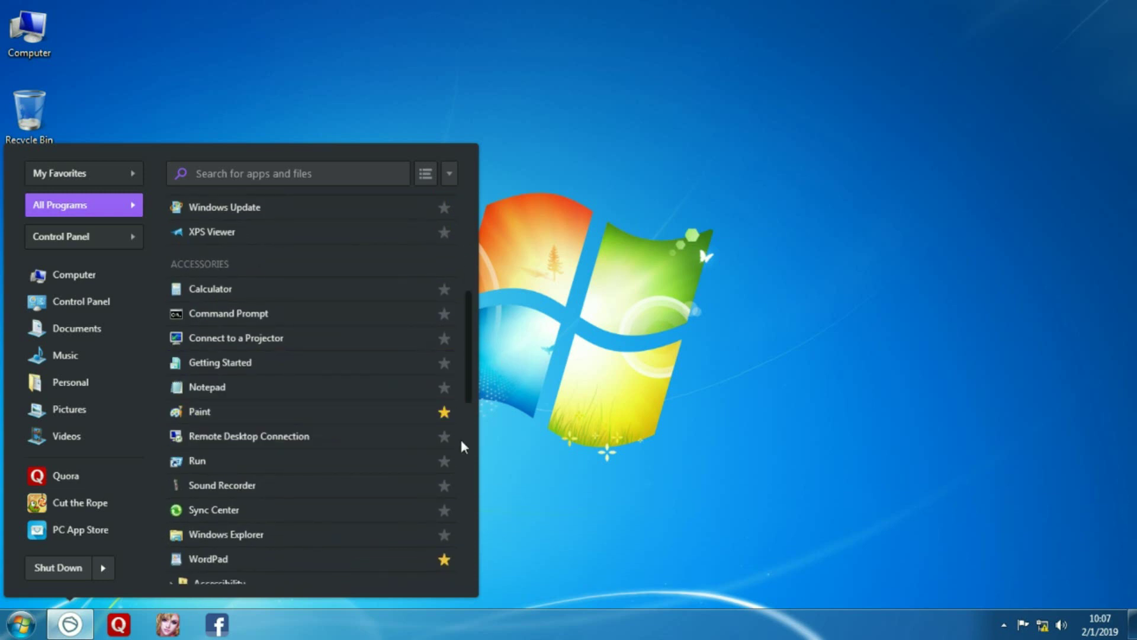
pyautogui.moveTo(467, 391); pyautogui.dragTo(450, 580)
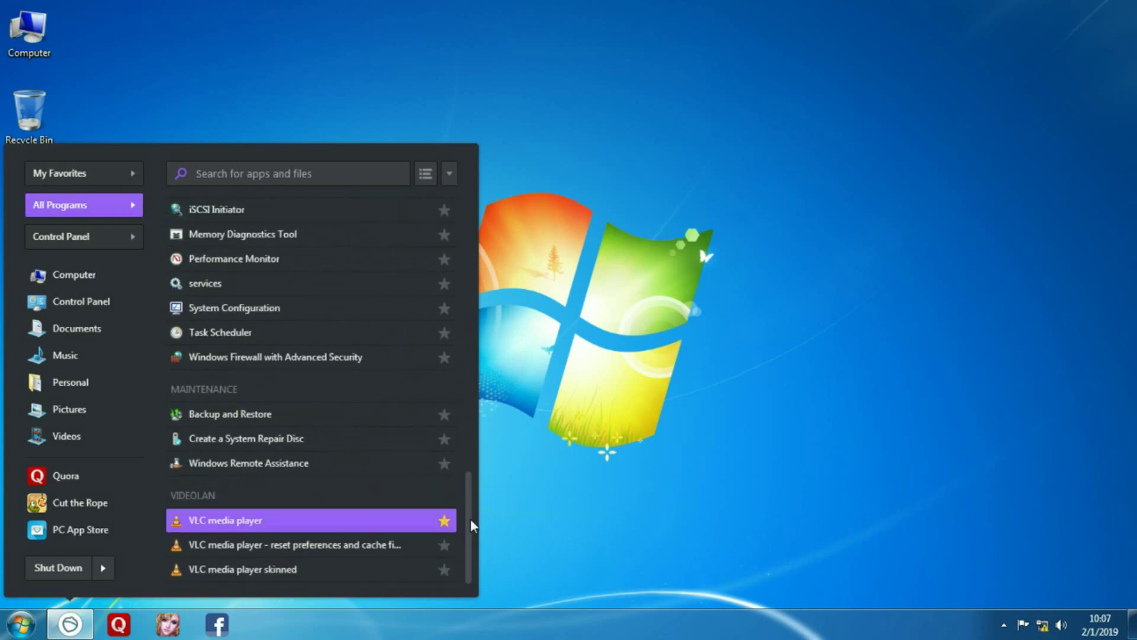
pyautogui.moveTo(471, 520); pyautogui.dragTo(477, 340)
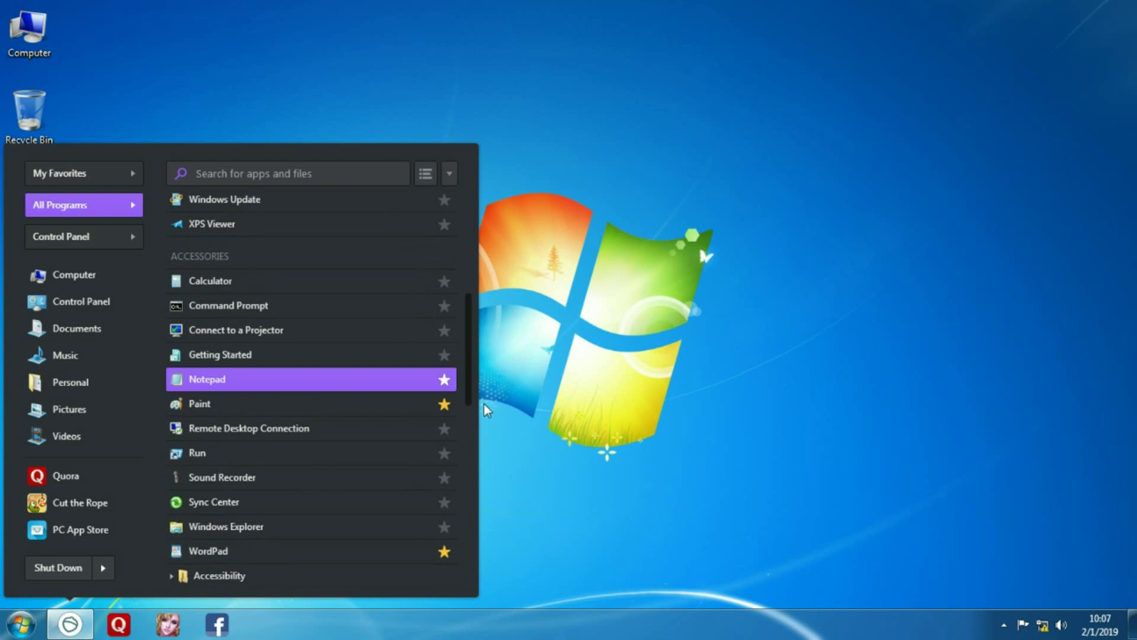
pyautogui.click(70, 172)
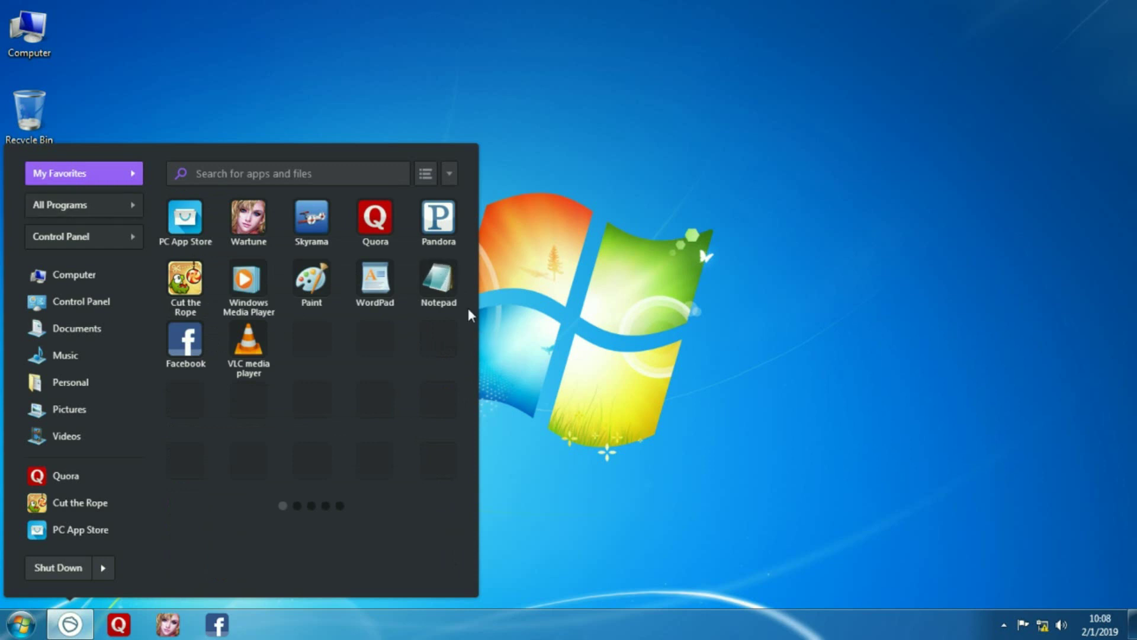
# - Mark Calculator in the All Programs list as a favorite and show My Favorites
pyautogui.click(62, 209)
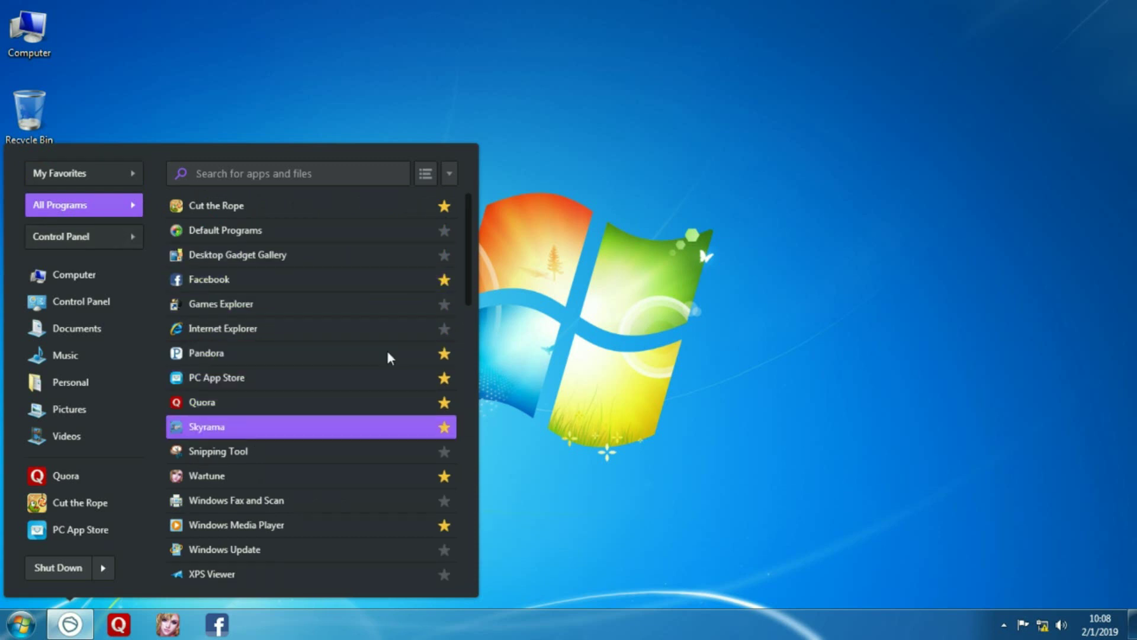
pyautogui.moveTo(464, 265)
pyautogui.mouseDown()
pyautogui.moveTo(451, 350)
pyautogui.moveTo(439, 352)
pyautogui.mouseUp()
pyautogui.click(444, 346)
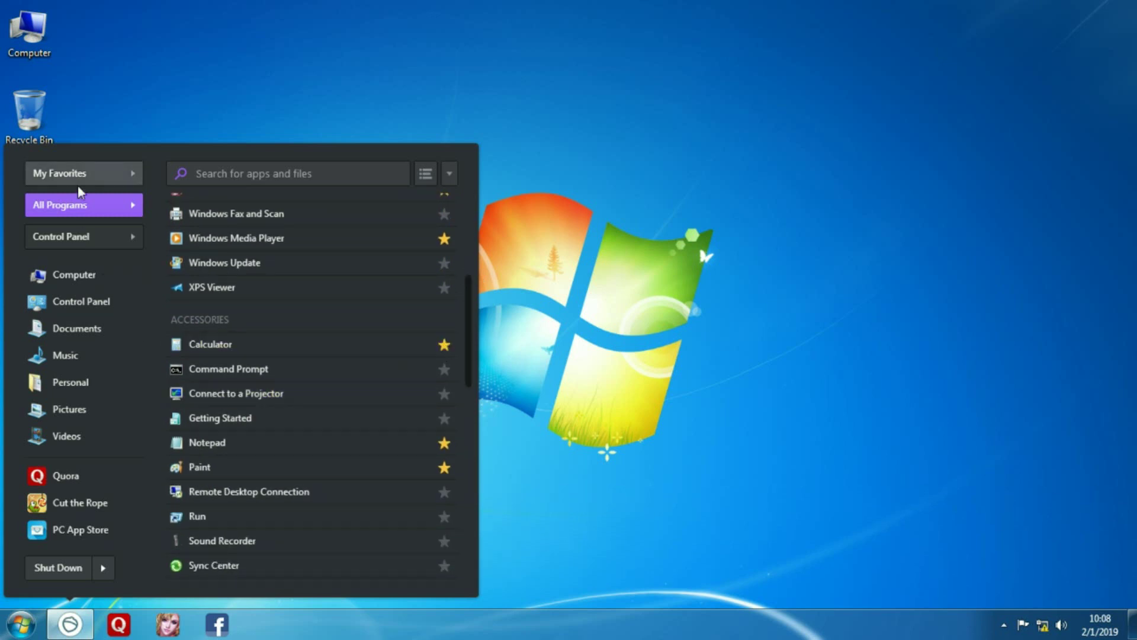
pyautogui.click(59, 171)
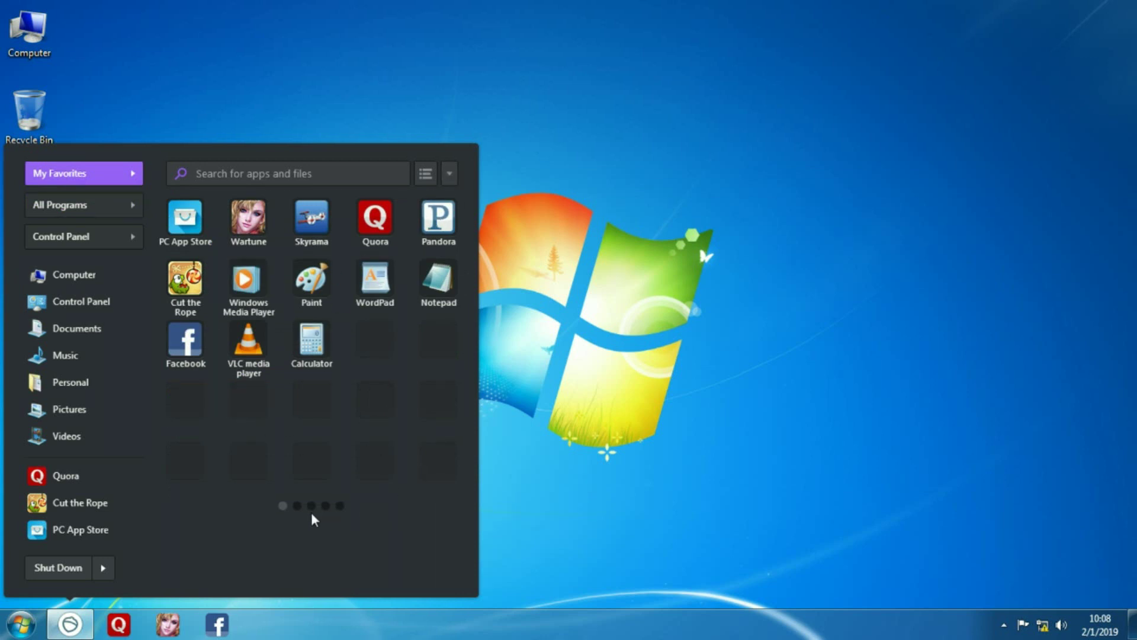
# - Look through the My Favorites pages, return to the first one, and check the Quora taskbar item's options
pyautogui.scroll(-1, 311, 507)
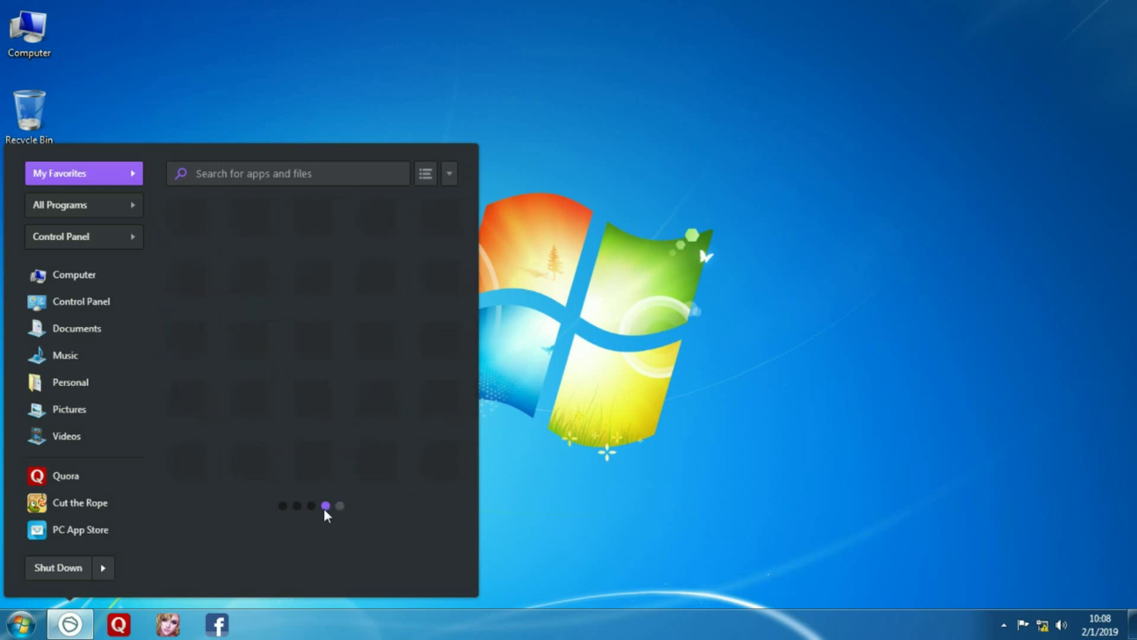
pyautogui.click(282, 505)
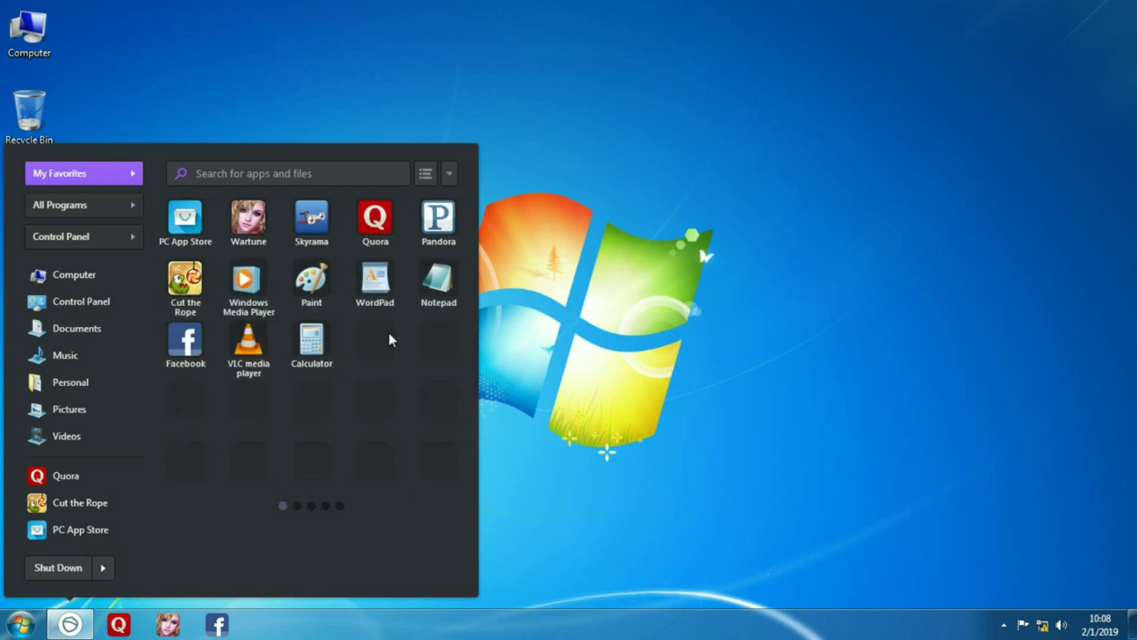
pyautogui.click(340, 506)
pyautogui.click(283, 505)
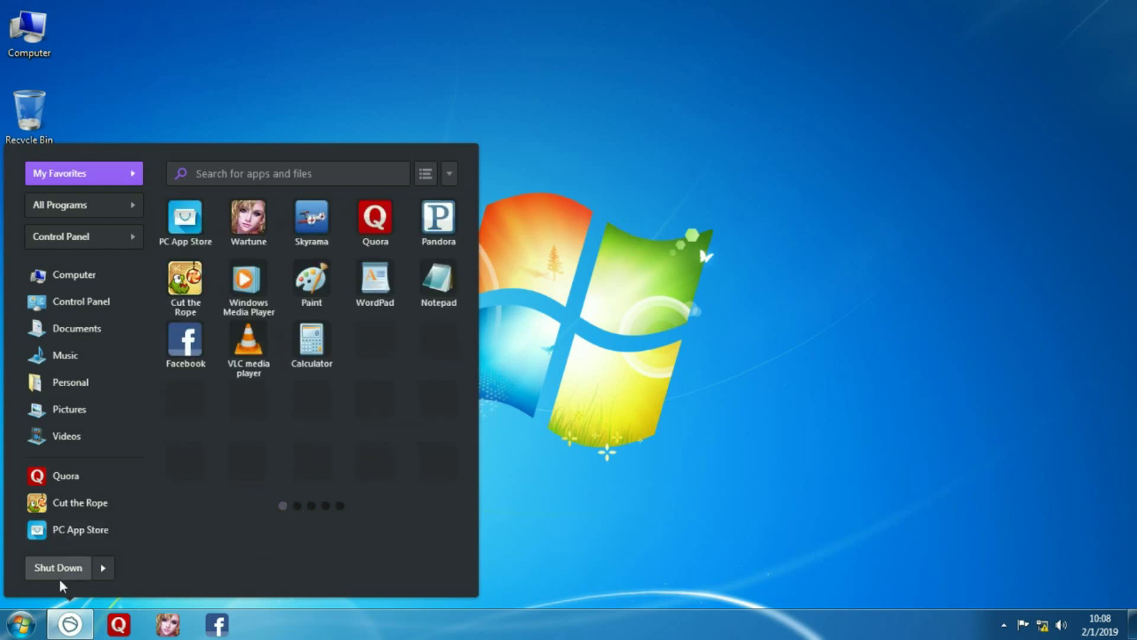
pyautogui.rightClick(119, 625)
pyautogui.click(179, 481)
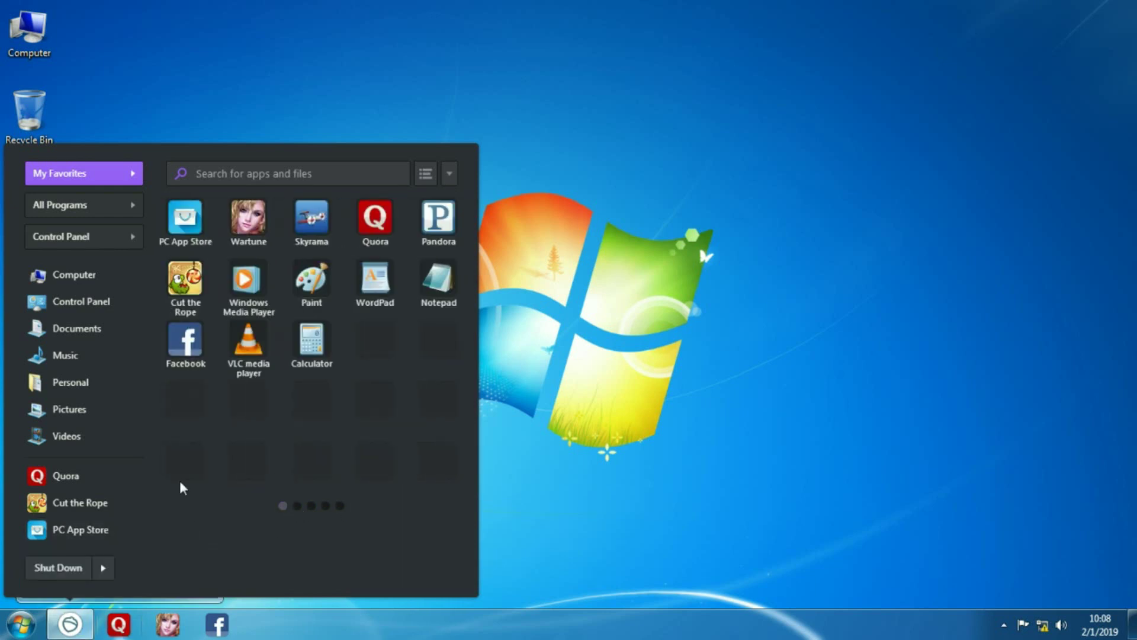
# - Open the Windows Start menu, view the context options for WordPad, and dismiss them
pyautogui.click(21, 623)
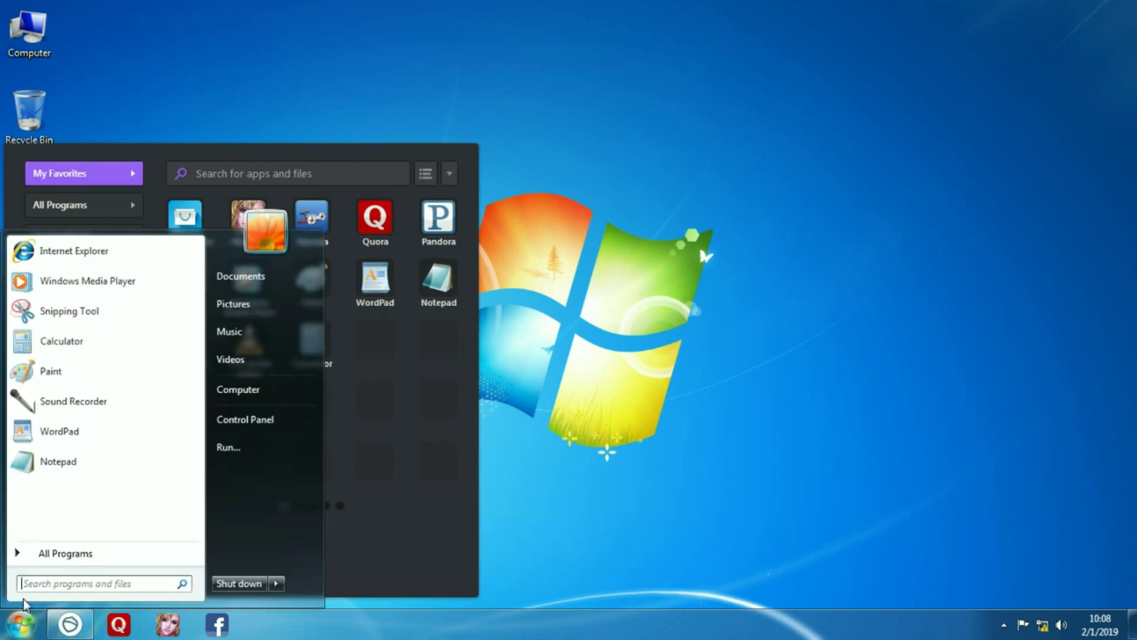
pyautogui.rightClick(68, 432)
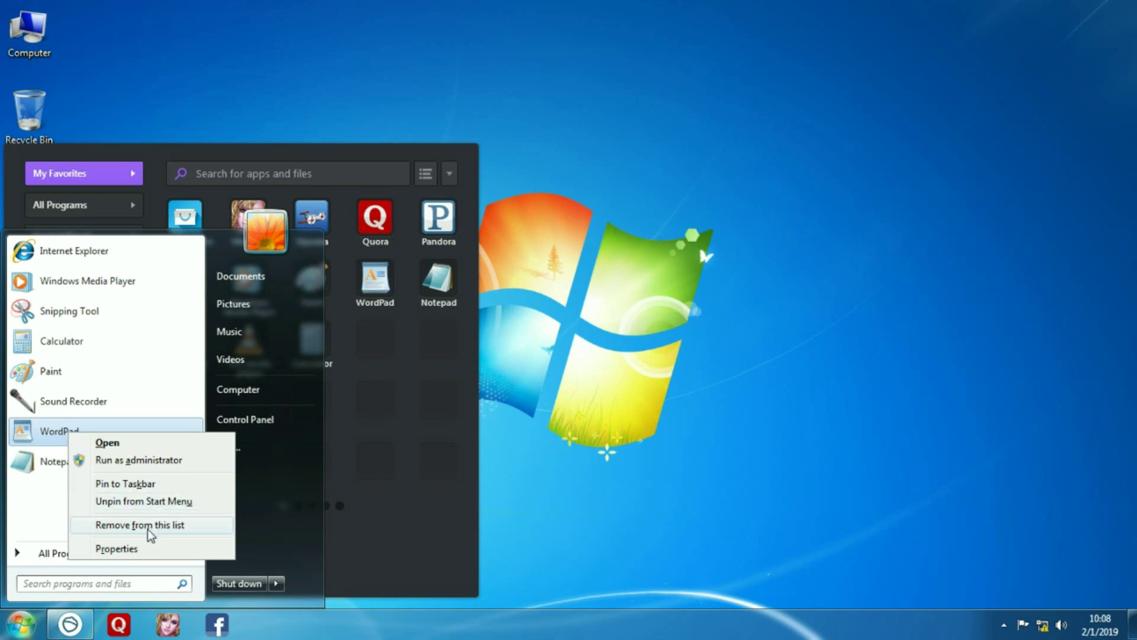
pyautogui.click(53, 554)
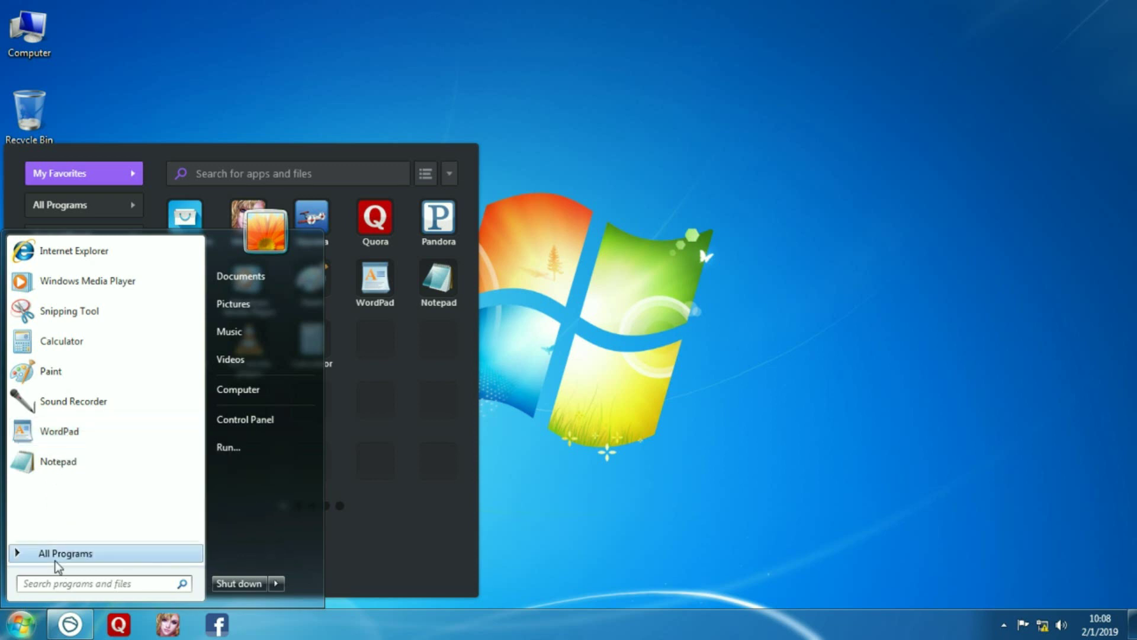
# - Add Snipping Tool from the Start menu's program list to the Pokki menu, check the favorites, and close the menu
pyautogui.rightClick(57, 398)
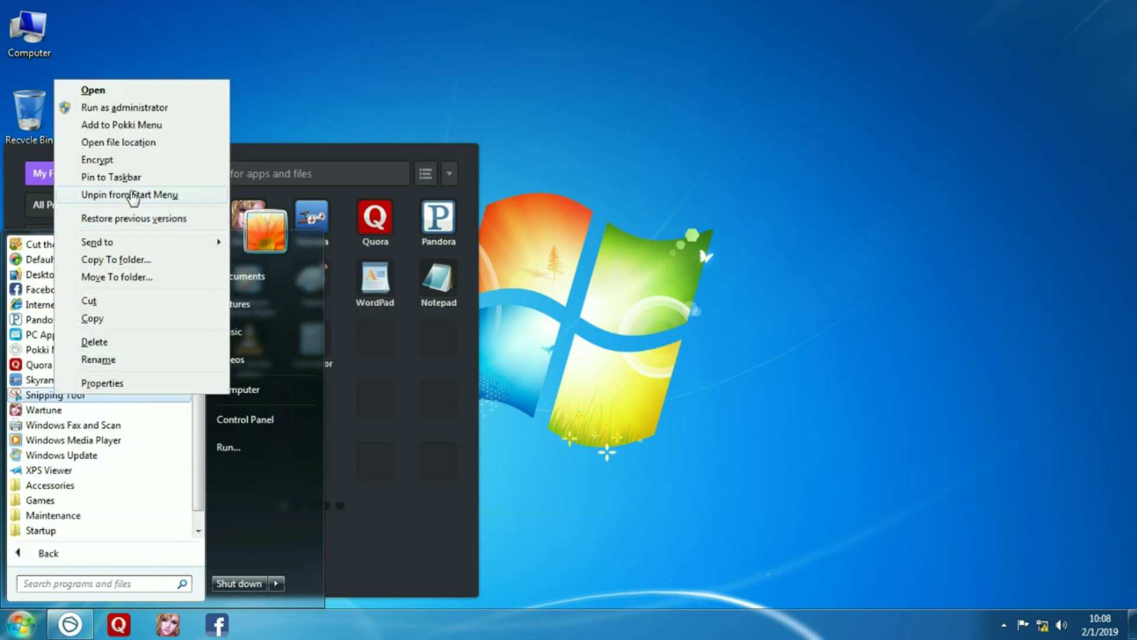
pyautogui.click(90, 123)
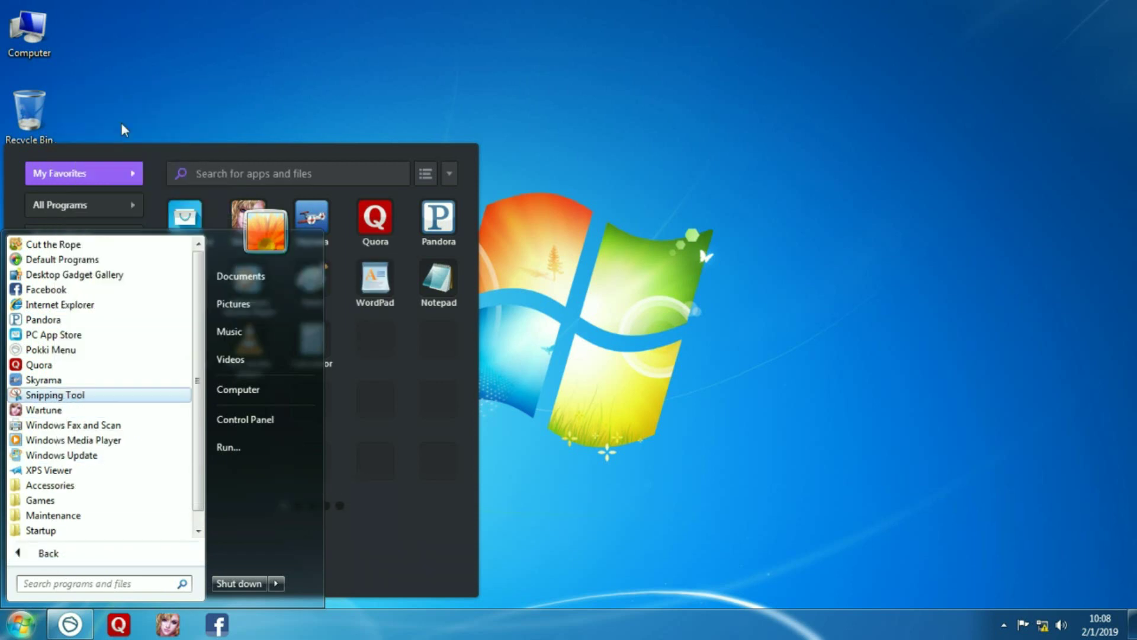
pyautogui.click(457, 485)
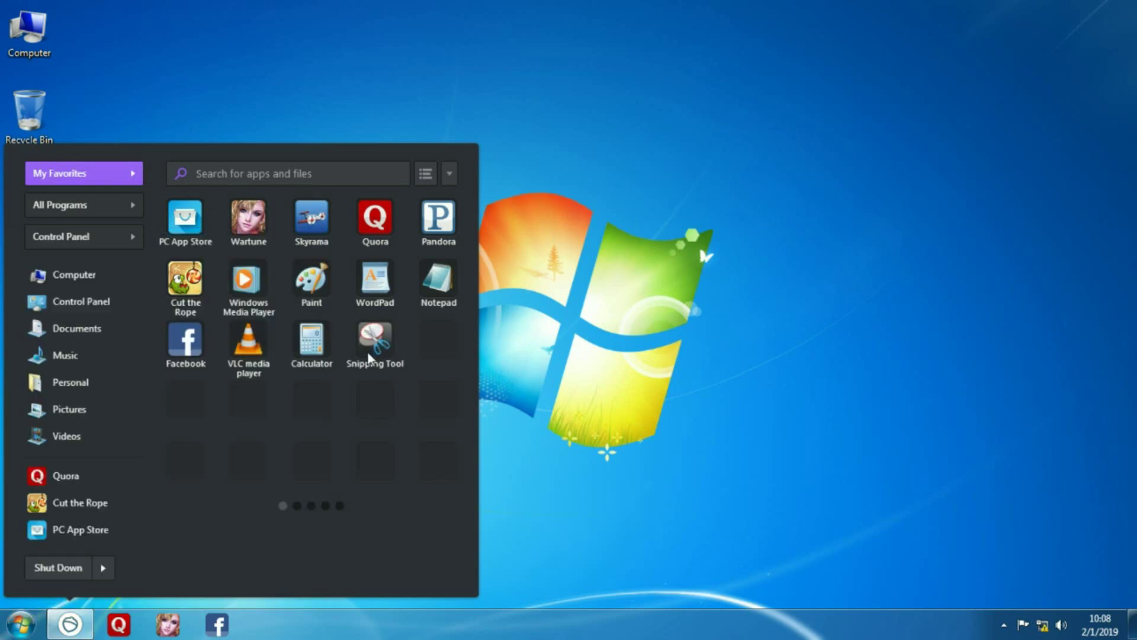
pyautogui.click(630, 425)
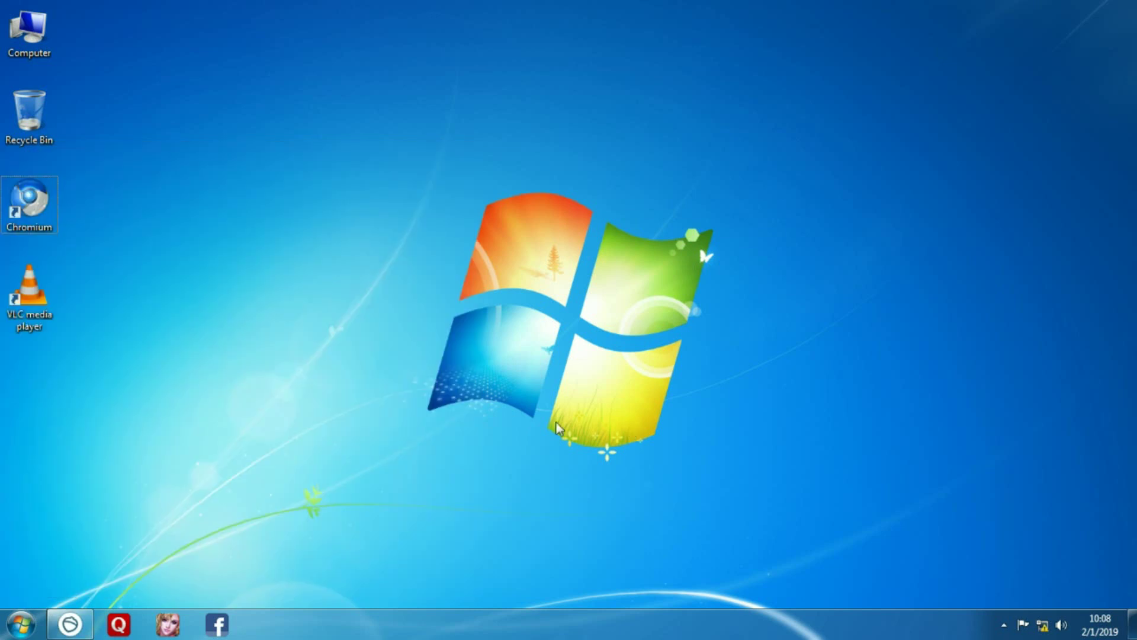
# - Add the desktop's VLC media player shortcut to the Pokki menu, check the favorites, and close the menu
pyautogui.rightClick(33, 302)
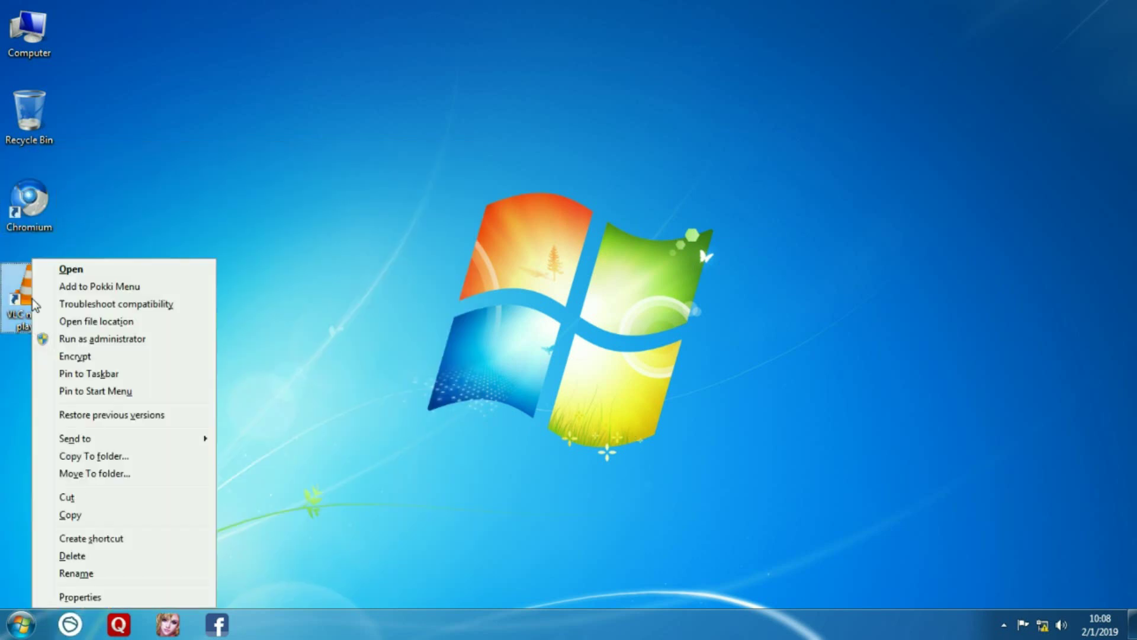
pyautogui.click(86, 287)
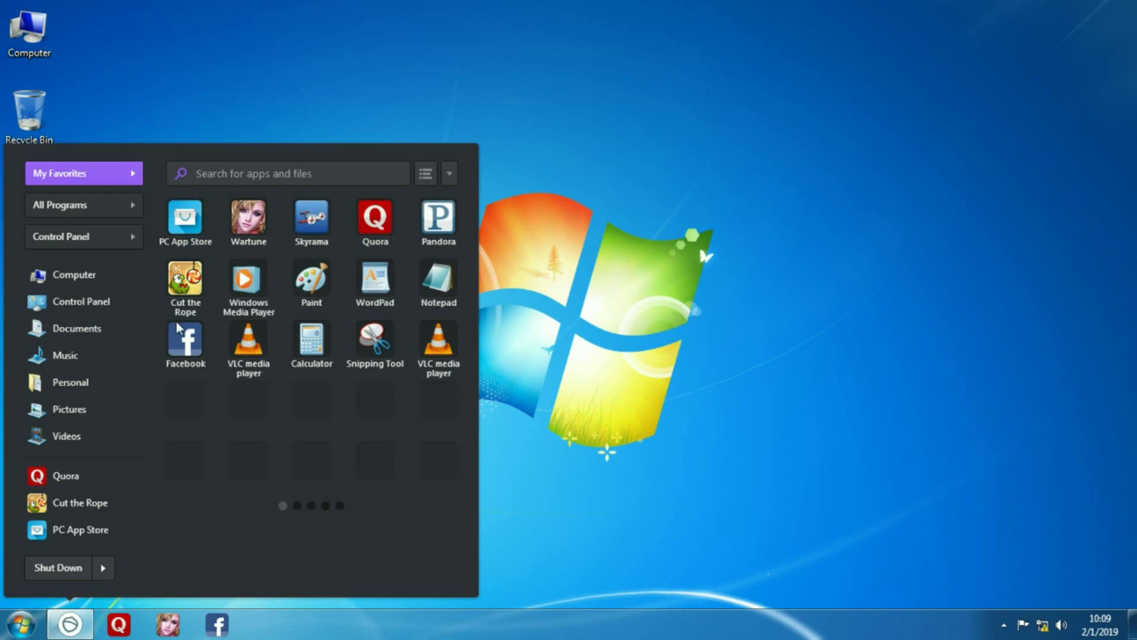
pyautogui.press('Escape')
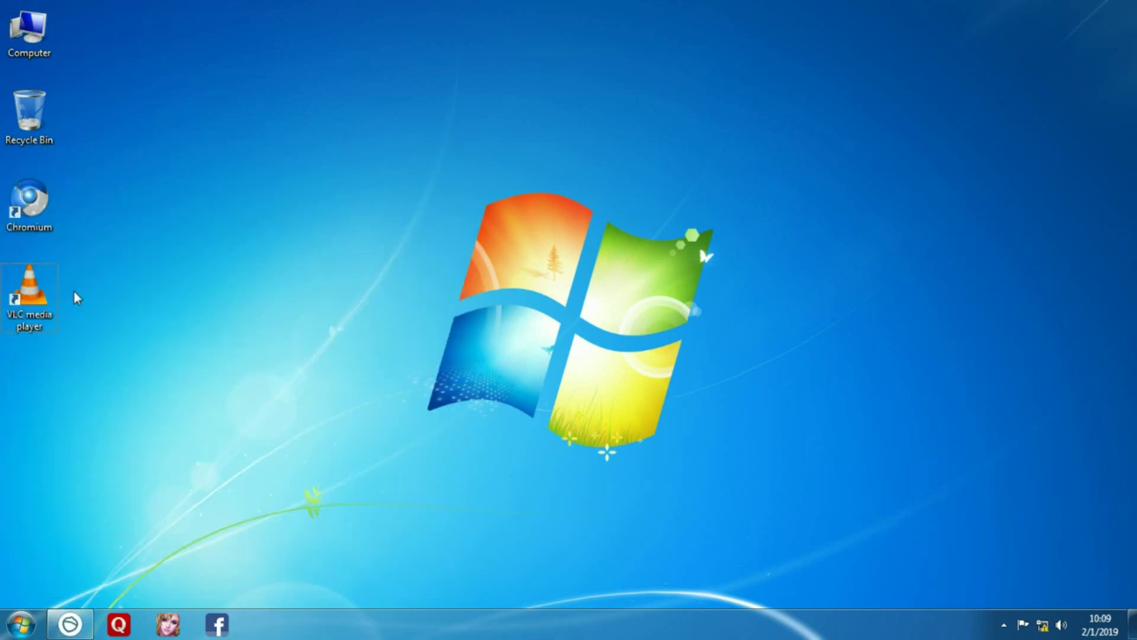
# - Reopen the Pokki menu and open its Settings page
pyautogui.click(70, 623)
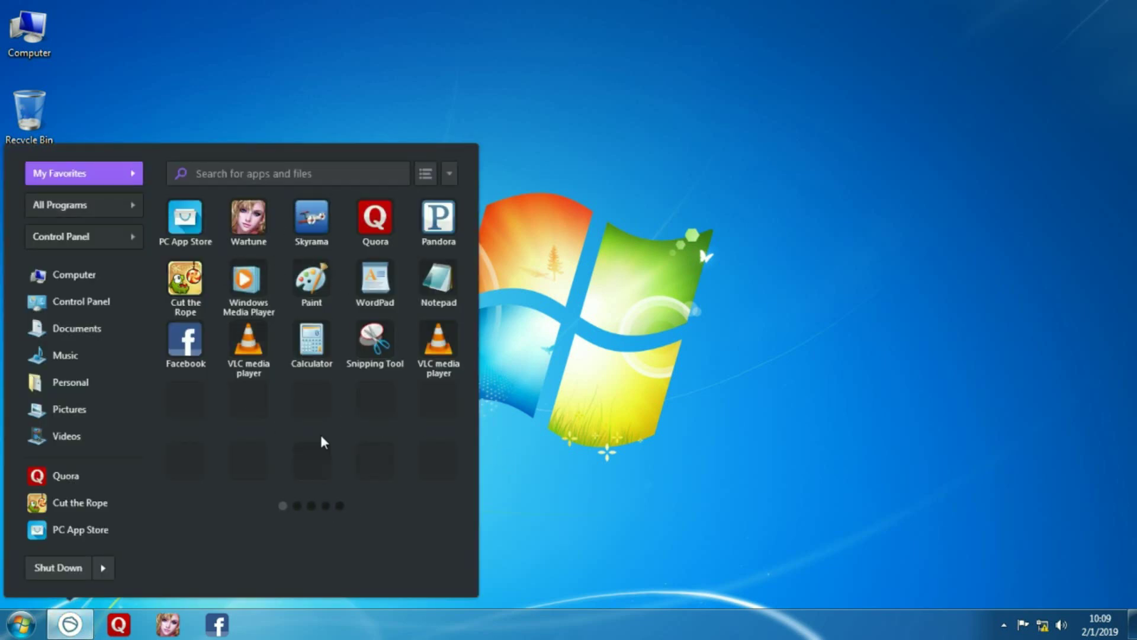
pyautogui.click(451, 176)
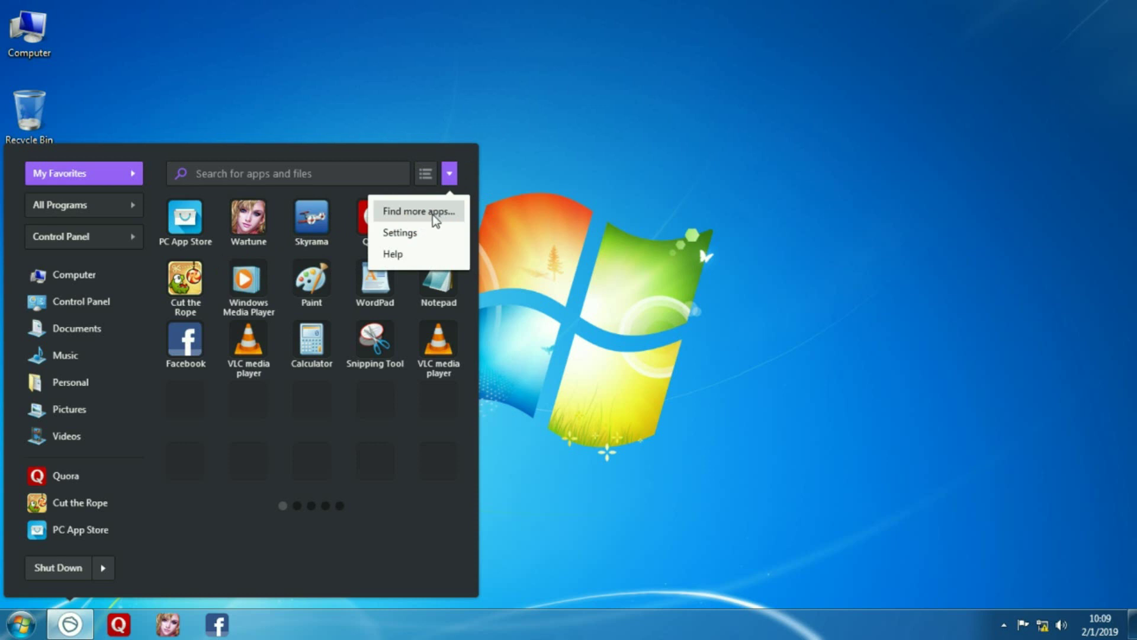
pyautogui.click(404, 236)
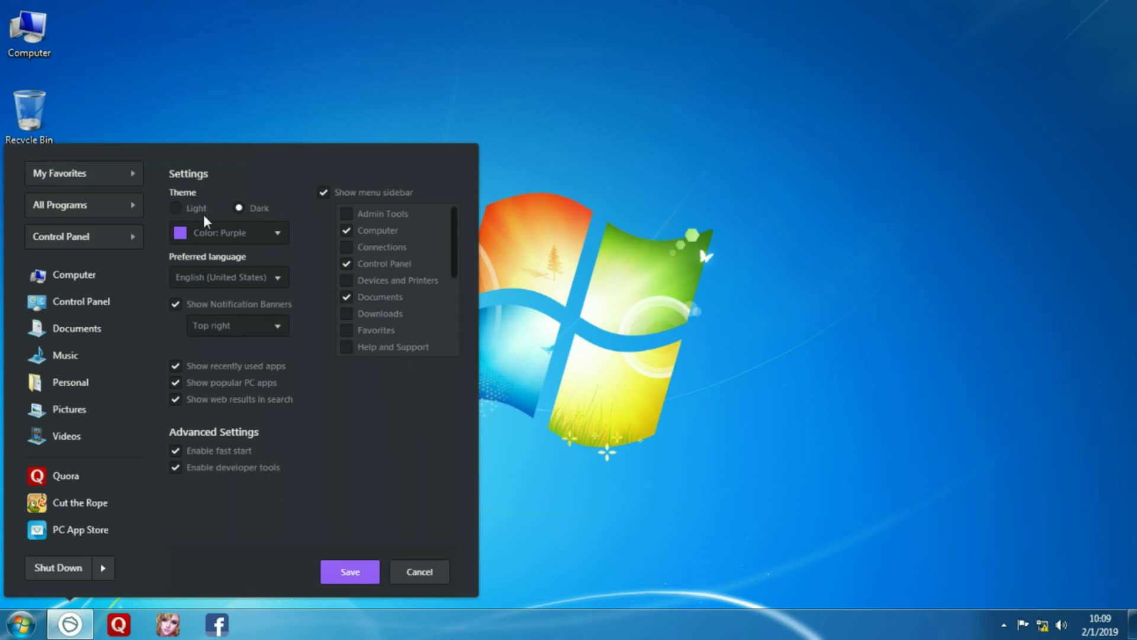
# - Switch the menu theme between Light and Dark to compare them, and set it to Light
pyautogui.click(184, 204)
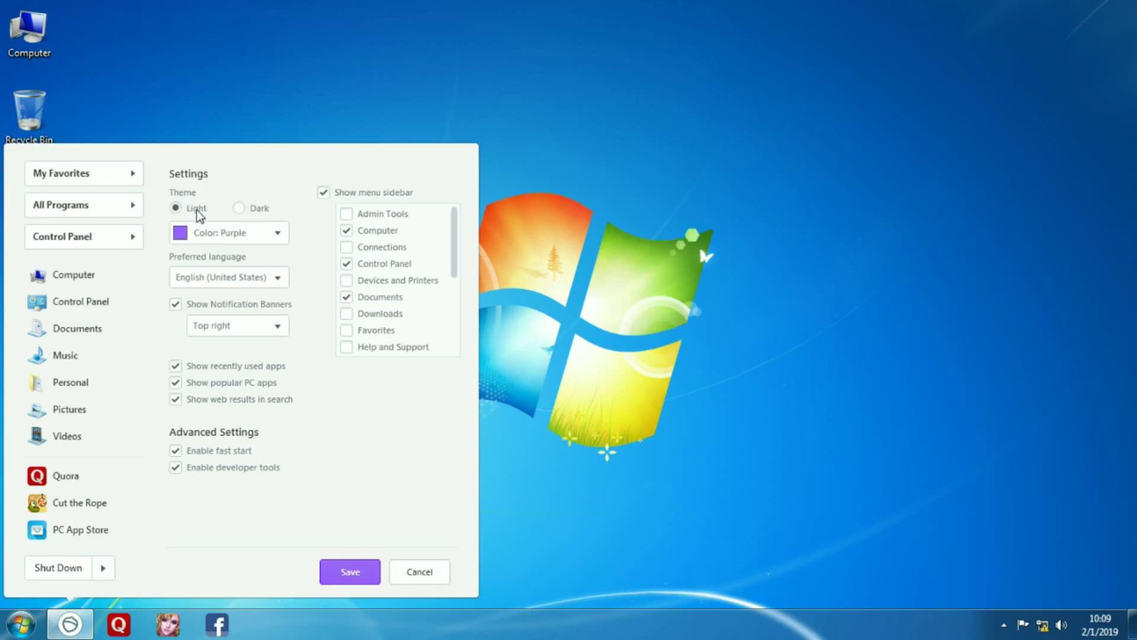
pyautogui.click(240, 206)
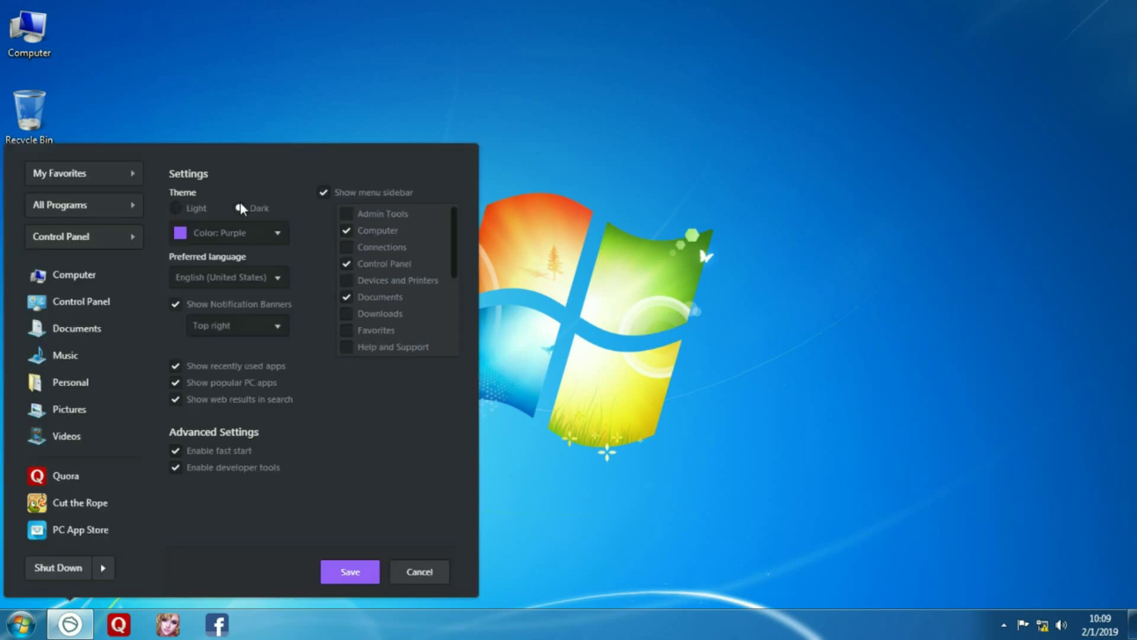
pyautogui.click(191, 205)
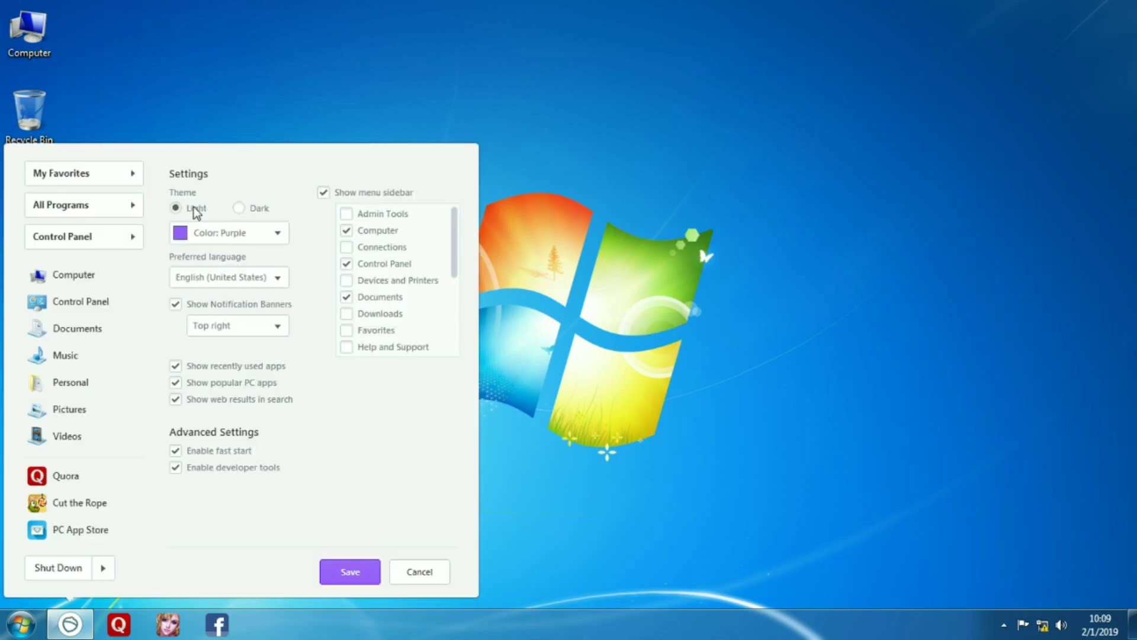
pyautogui.click(240, 208)
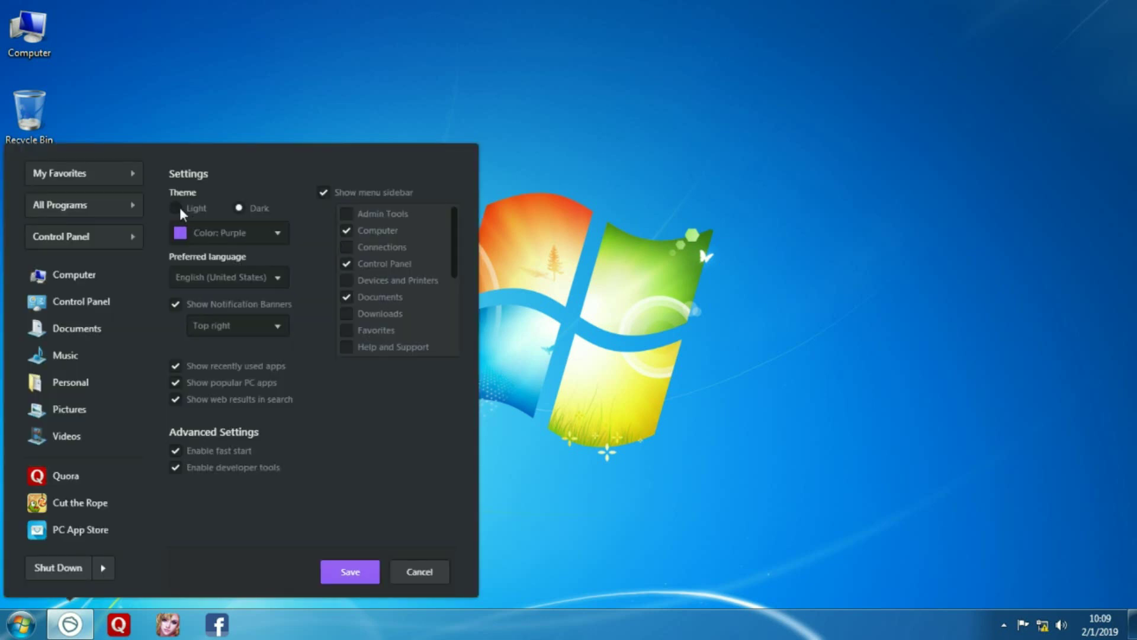
pyautogui.click(178, 208)
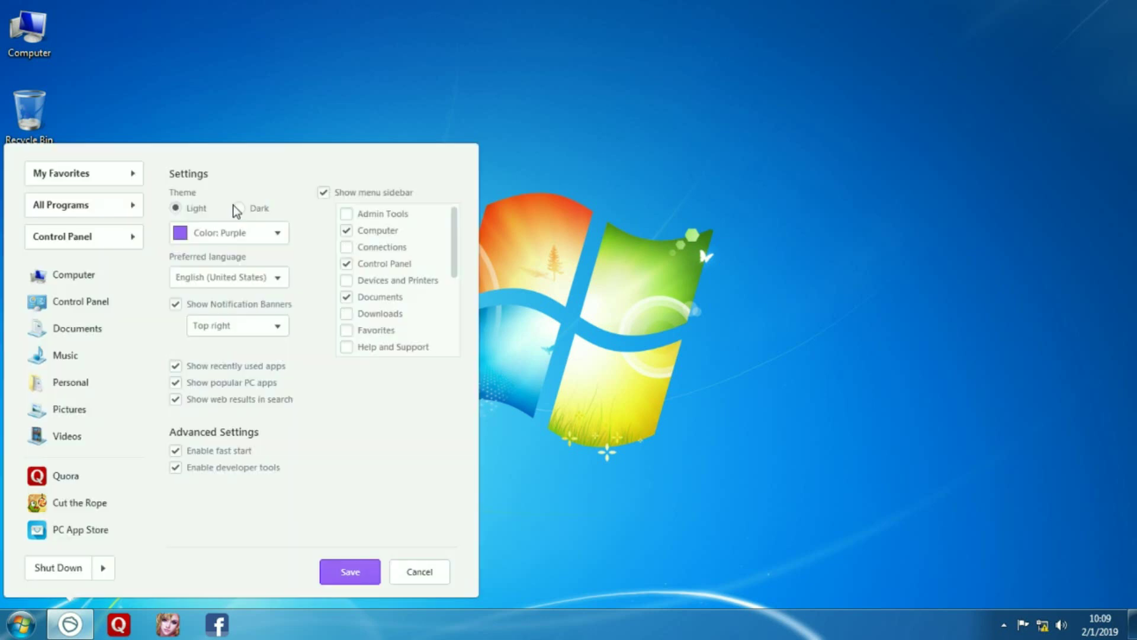
# - Try the Blue and Green theme colors, set the color to Orange, save the settings, and check the favorites
pyautogui.click(237, 243)
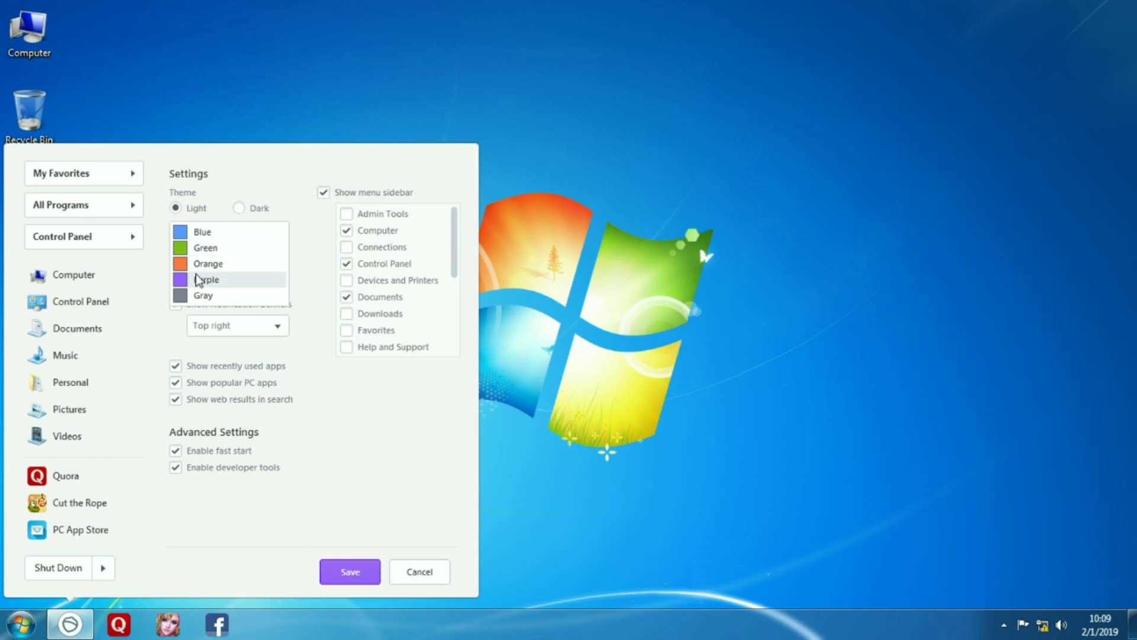
pyautogui.click(184, 233)
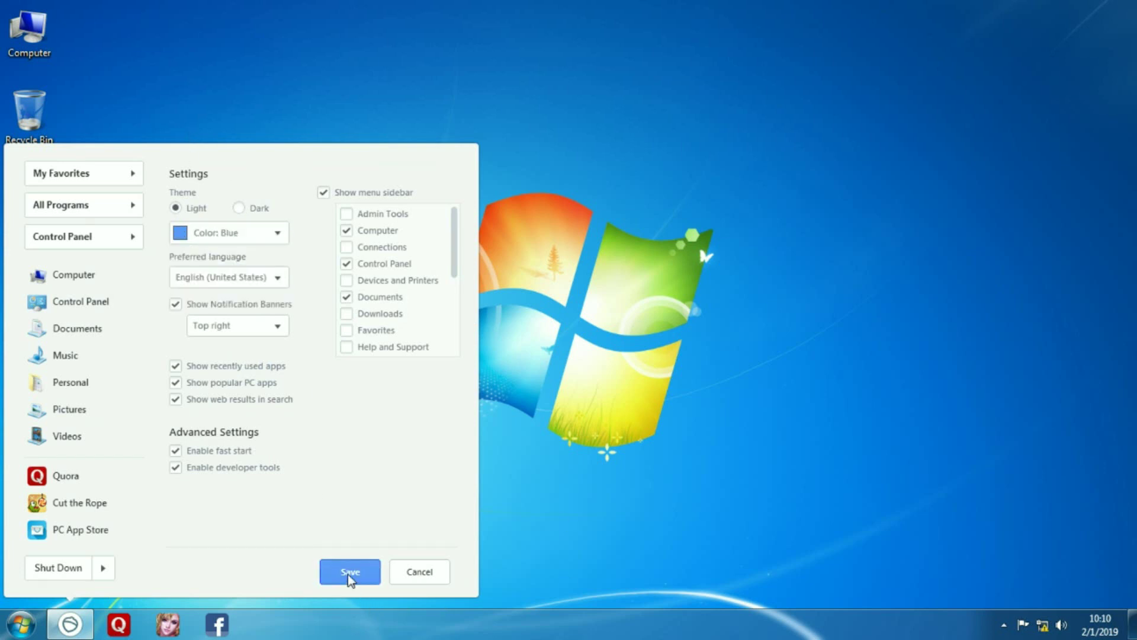
pyautogui.click(232, 236)
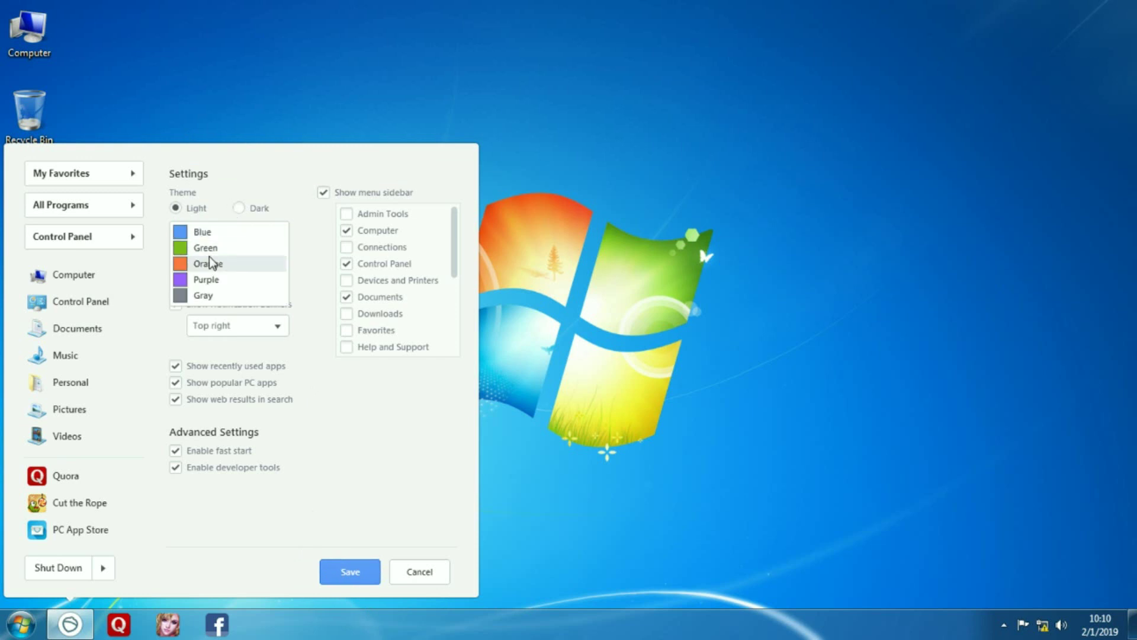
pyautogui.click(200, 249)
pyautogui.click(233, 232)
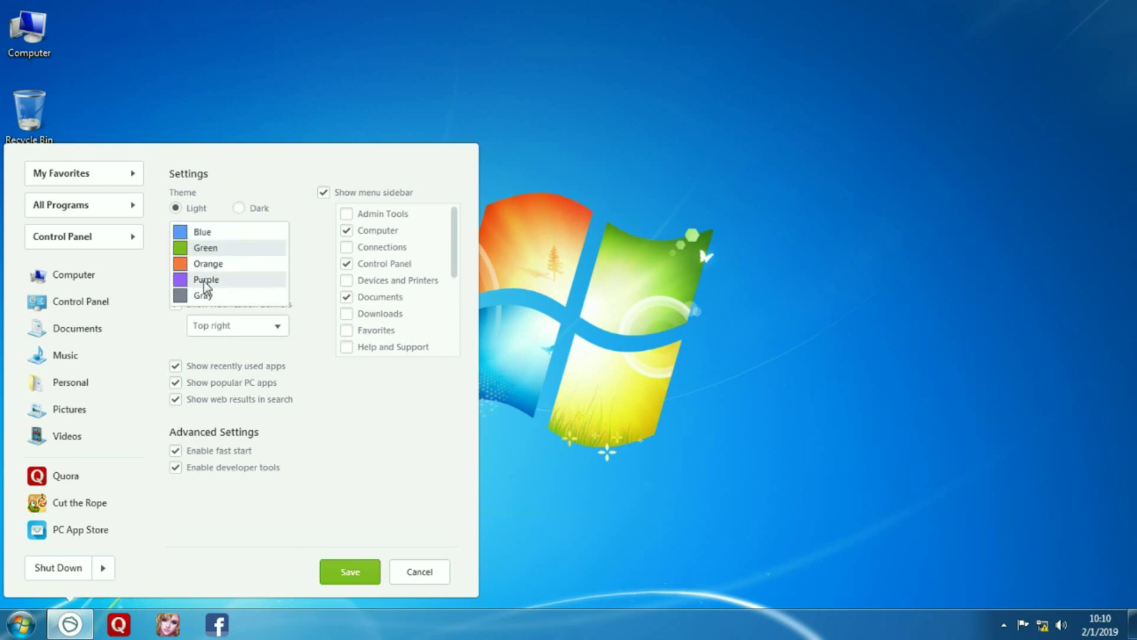
pyautogui.click(194, 266)
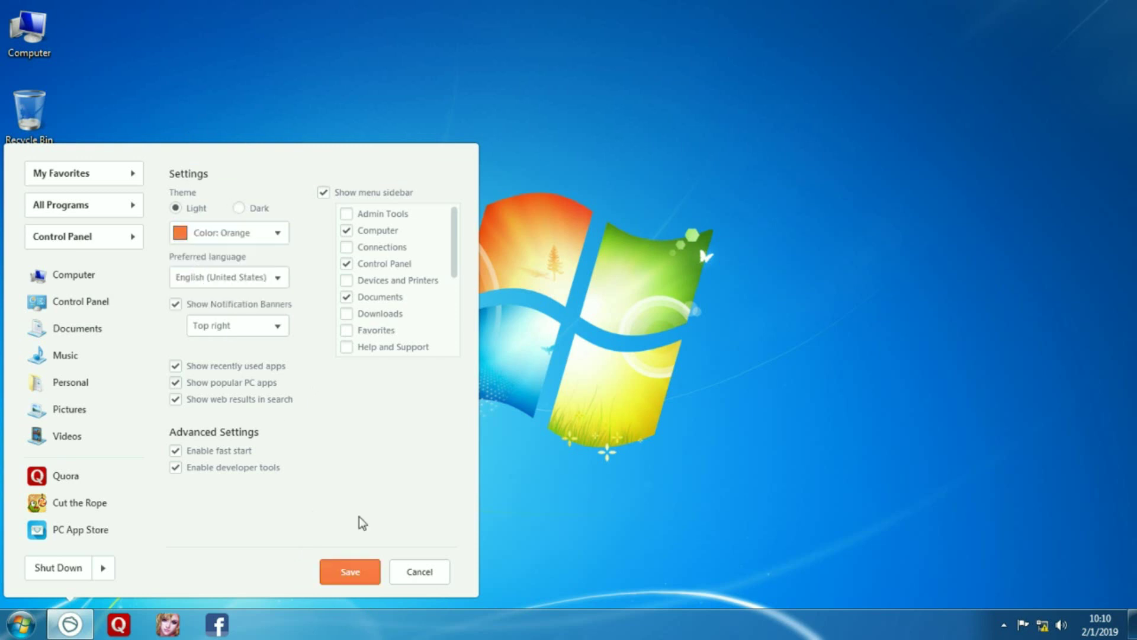
pyautogui.click(400, 564)
pyautogui.click(66, 203)
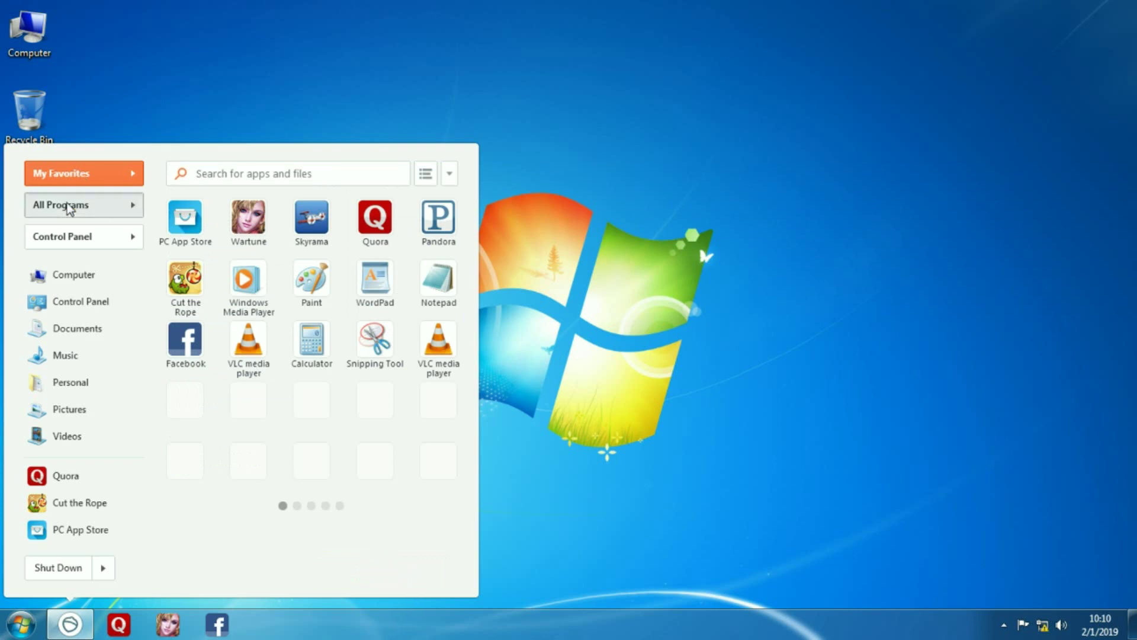
pyautogui.click(68, 178)
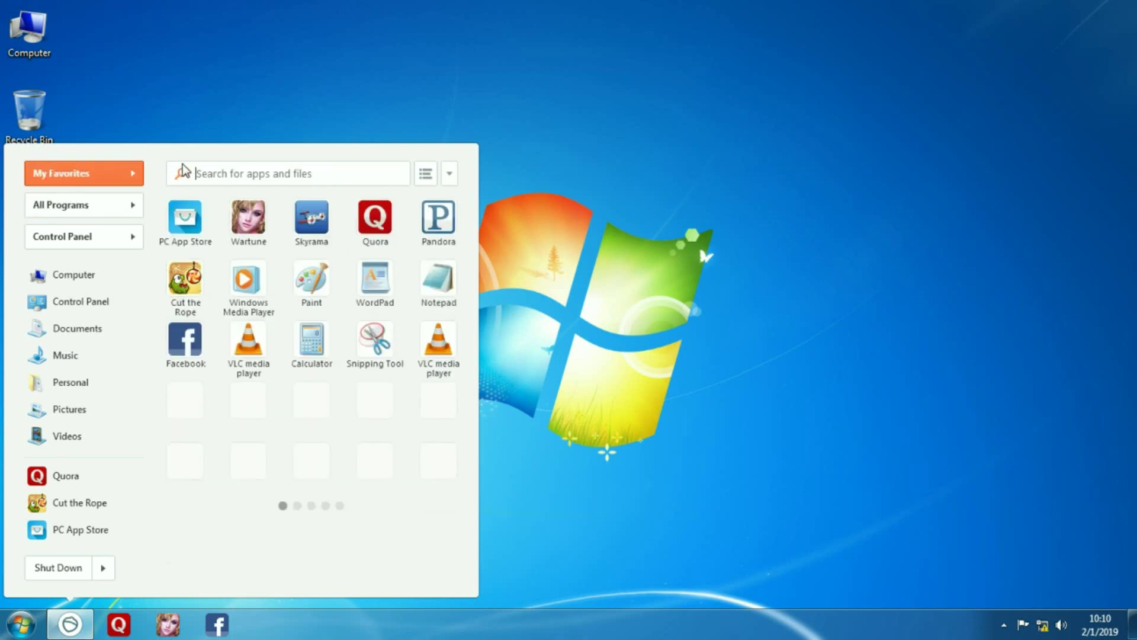
# - Reopen the Settings page, view the preferred language options, and dismiss the list
pyautogui.click(452, 176)
pyautogui.click(415, 240)
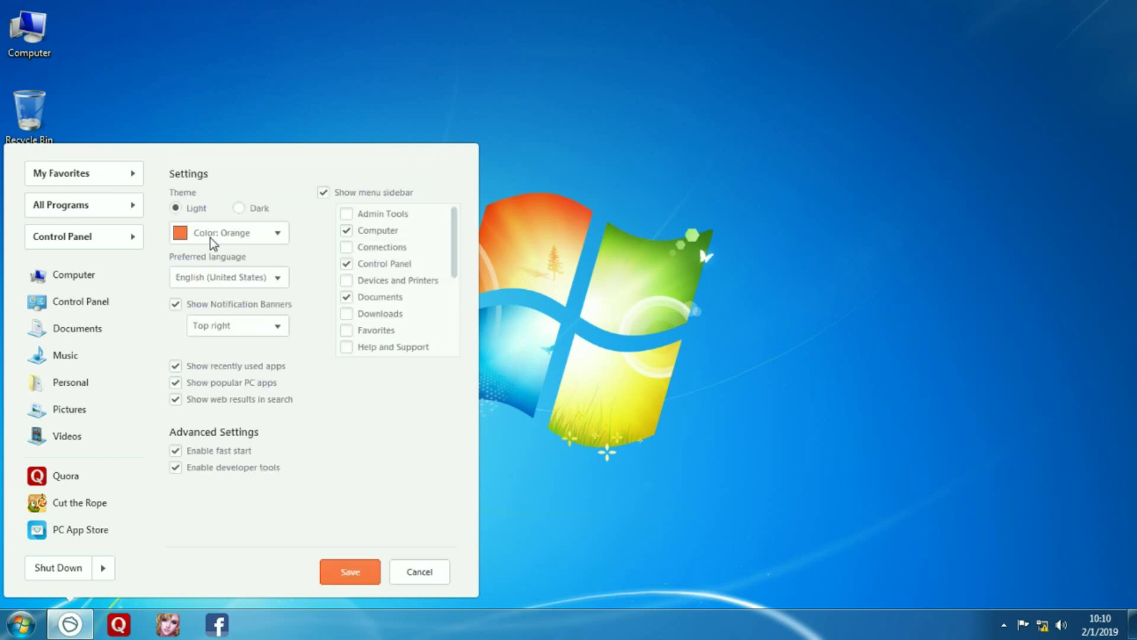
pyautogui.click(277, 278)
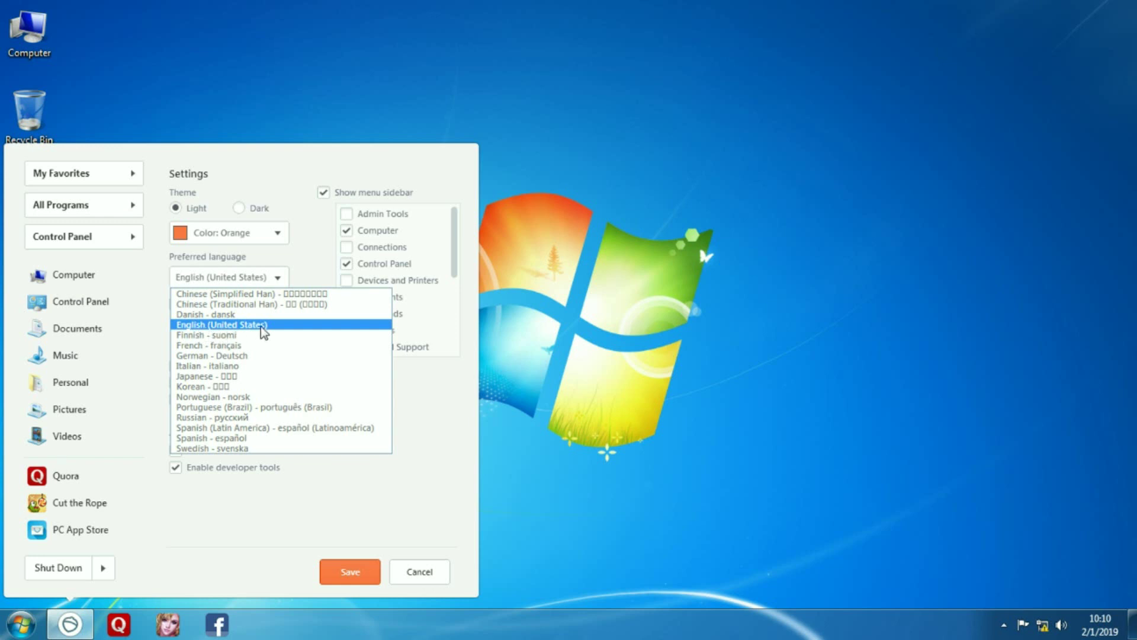
pyautogui.click(438, 446)
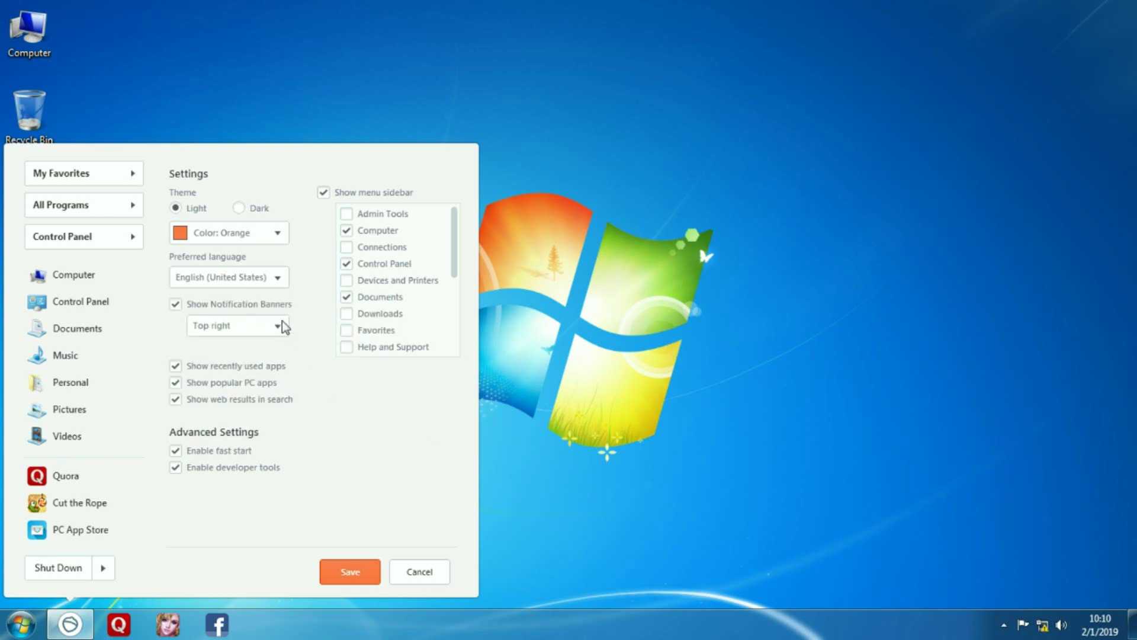
# - Turn off the menu sidebar and save the settings
pyautogui.moveTo(457, 239); pyautogui.dragTo(451, 205)
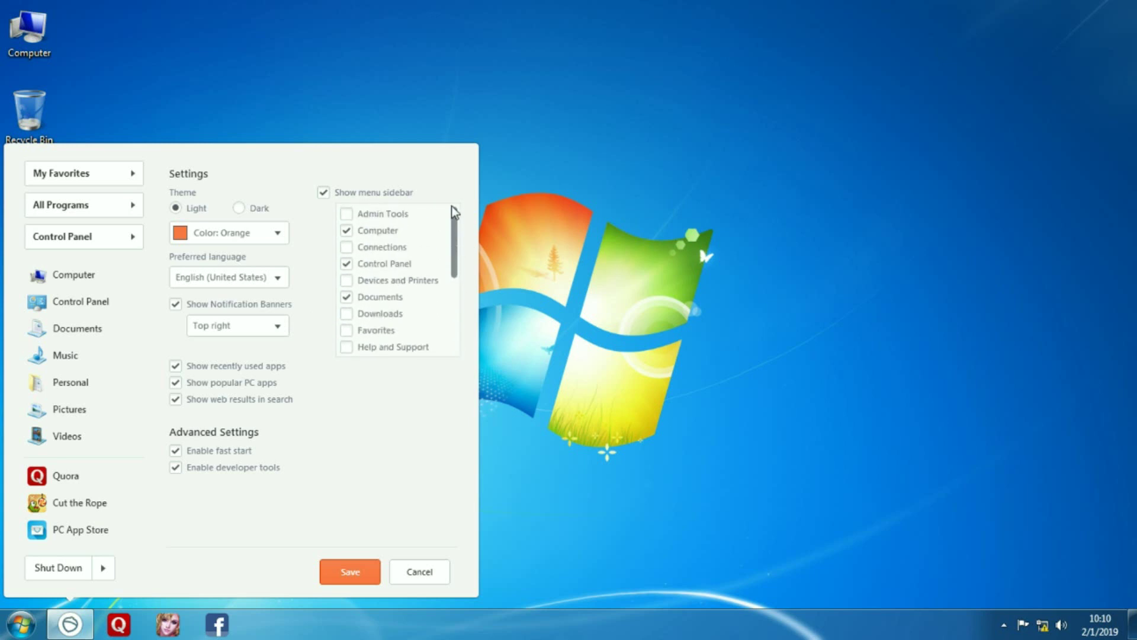
pyautogui.click(324, 192)
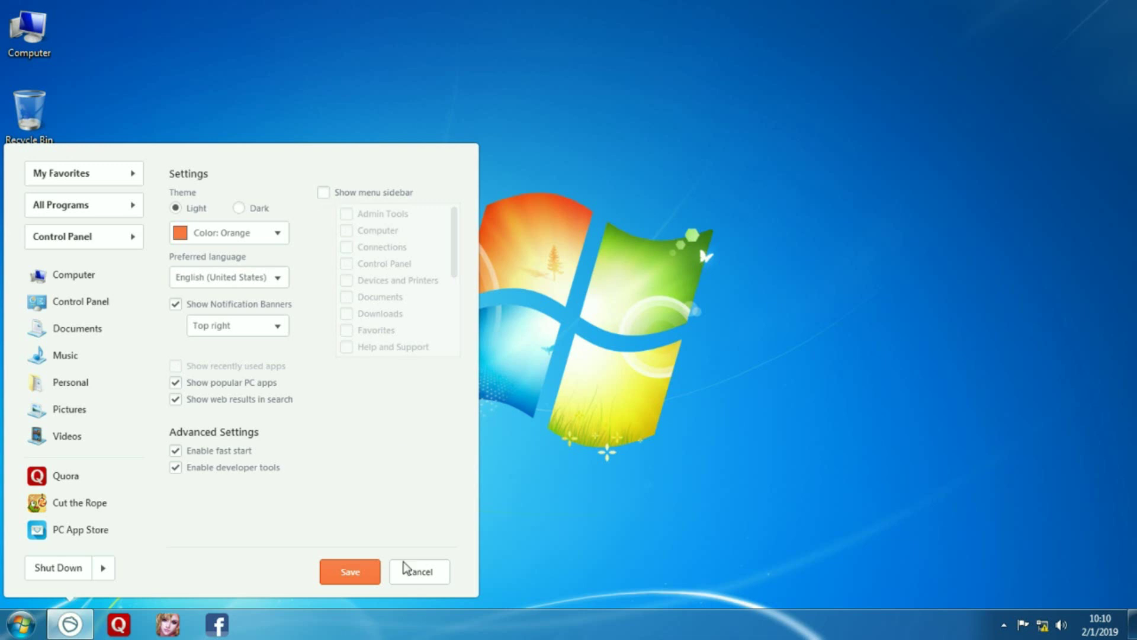
pyautogui.click(350, 571)
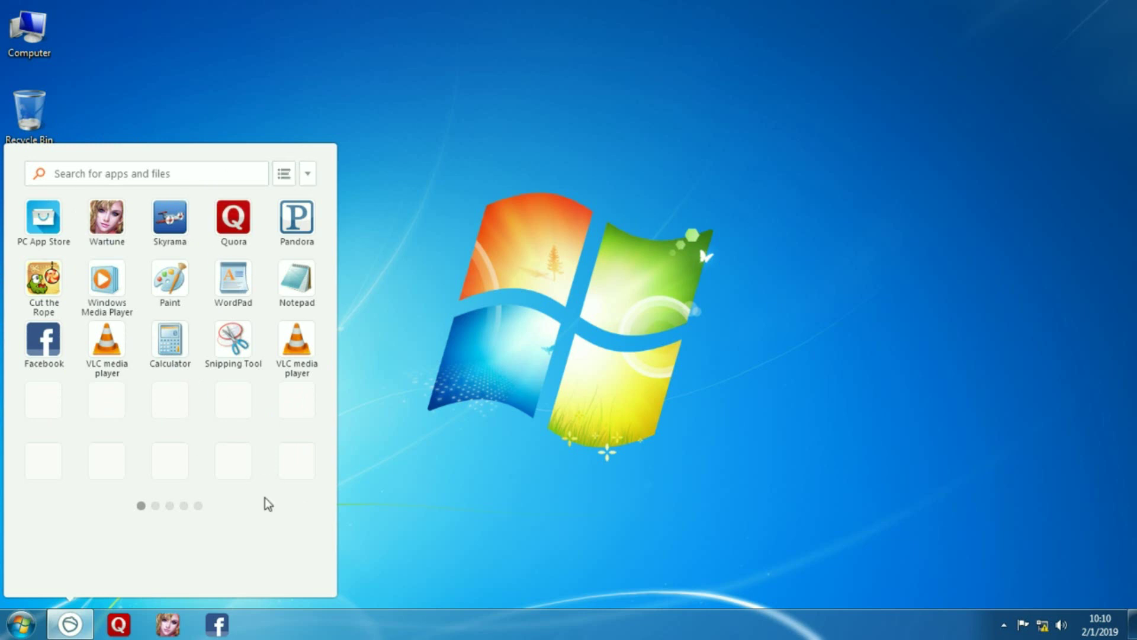
# - Reopen the Settings page, turn the menu sidebar back on, review its items, and save
pyautogui.click(306, 174)
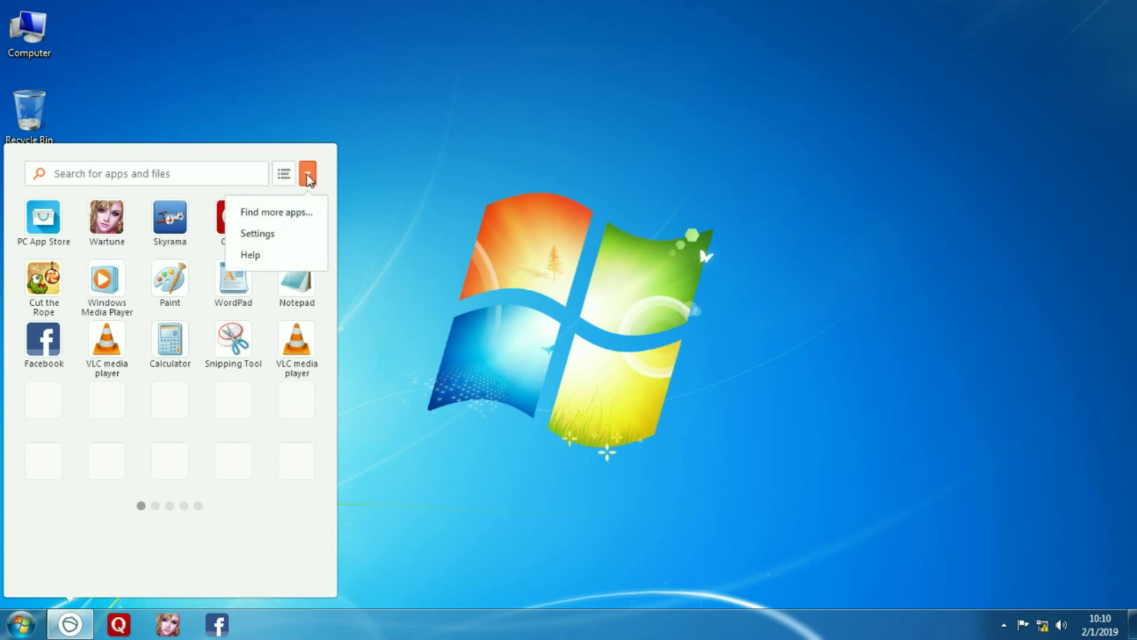
pyautogui.click(271, 234)
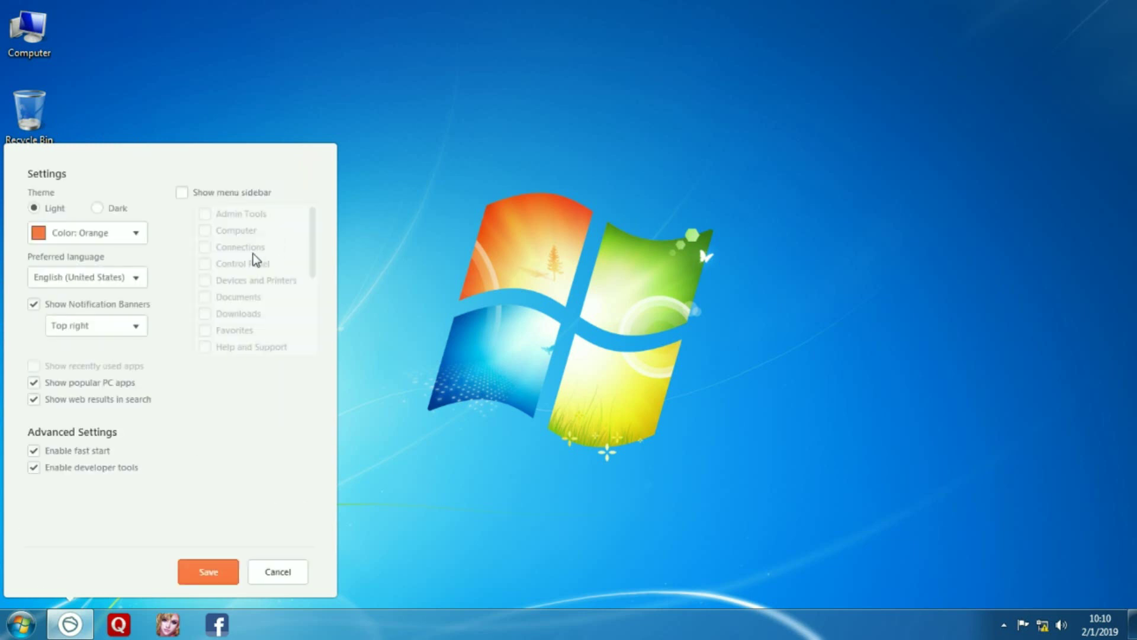
pyautogui.click(182, 192)
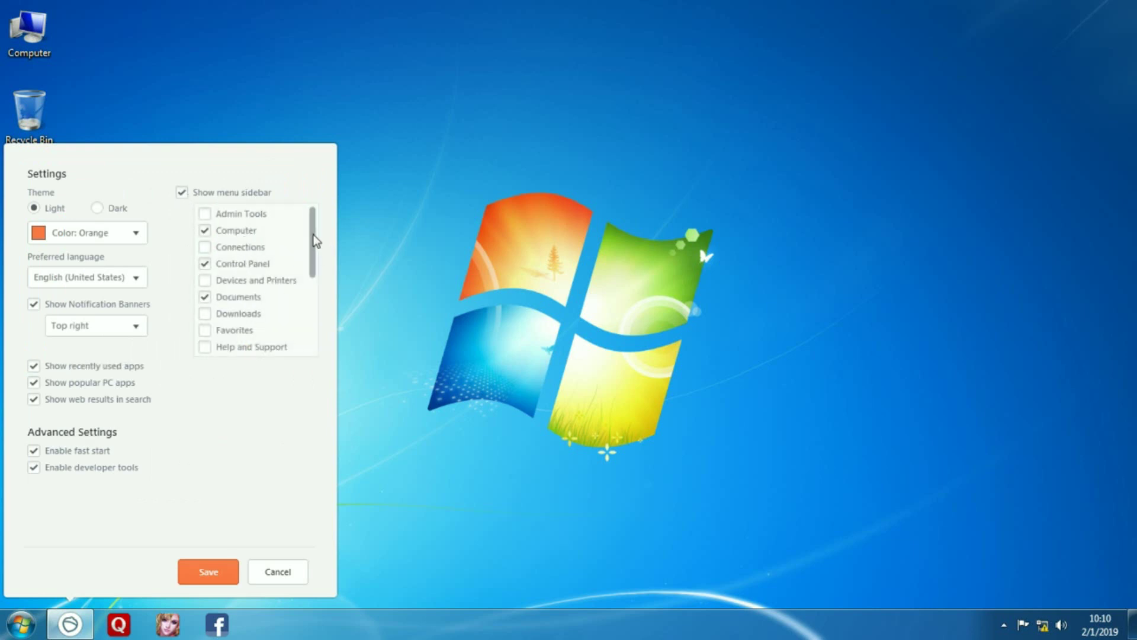
pyautogui.moveTo(313, 237); pyautogui.dragTo(309, 318)
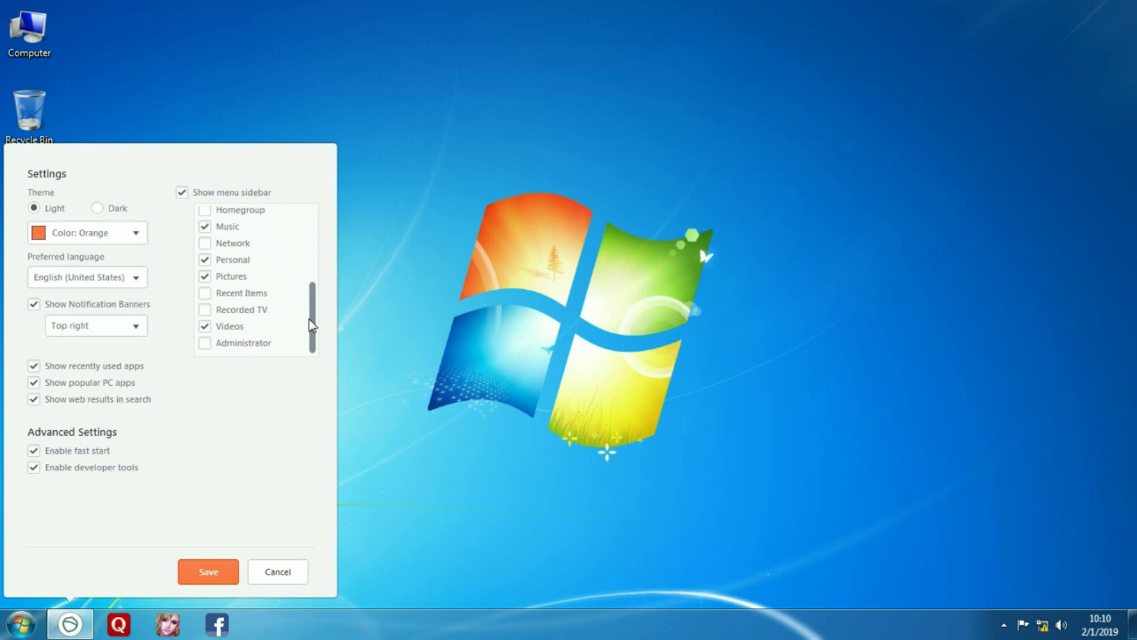
pyautogui.click(228, 578)
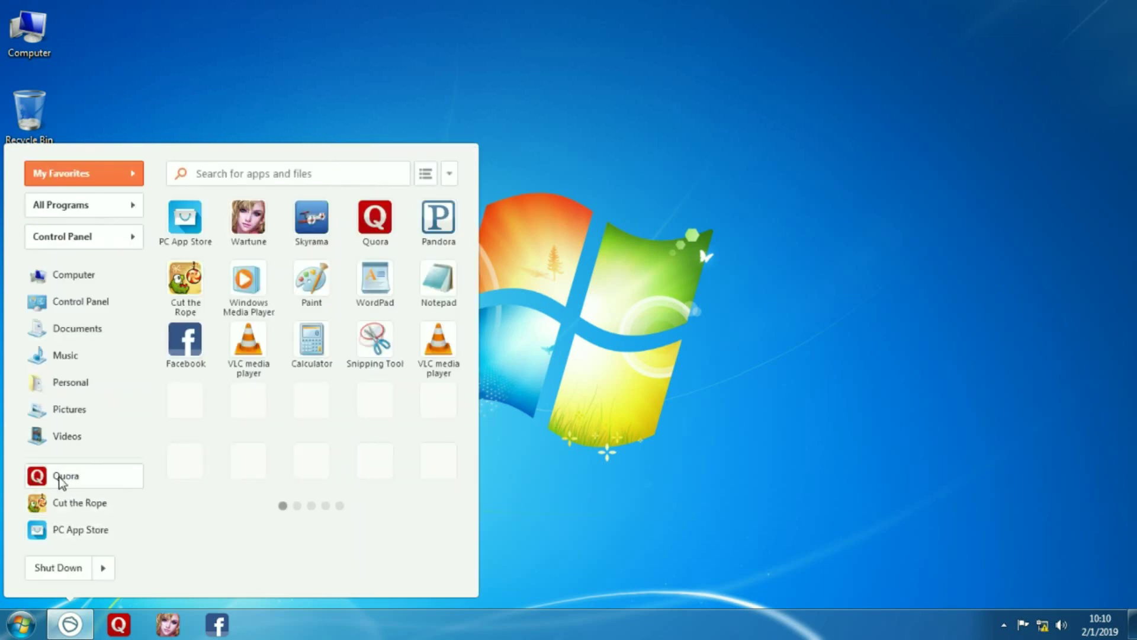
# - Remove Cut the Rope, Quora, and Pandora from the recently used apps in the sidebar
pyautogui.rightClick(59, 503)
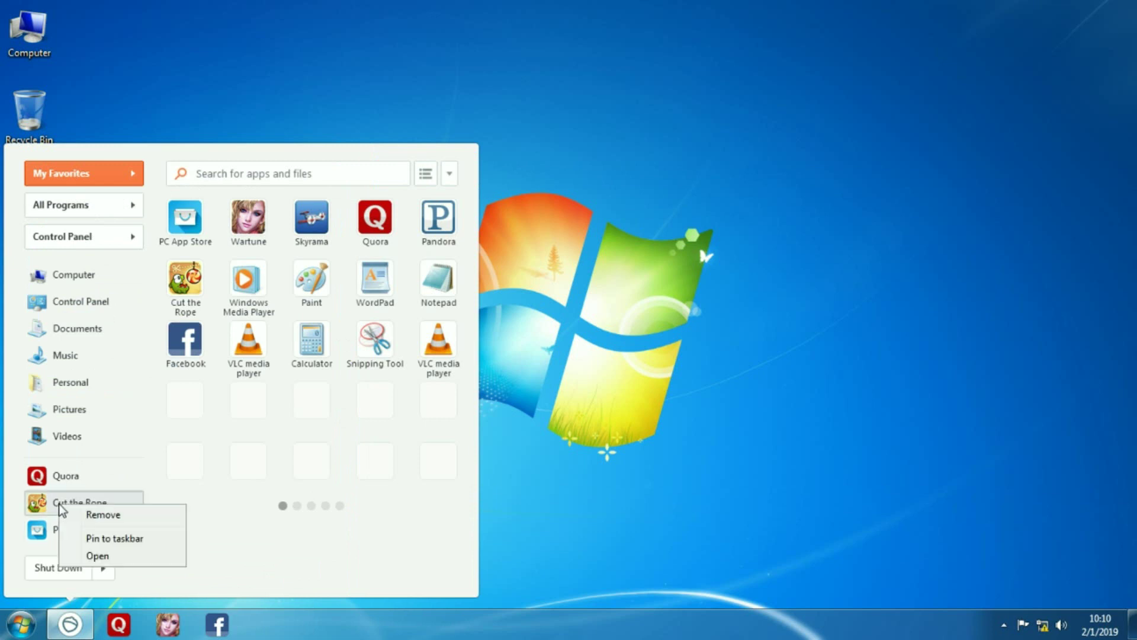
pyautogui.click(79, 514)
pyautogui.rightClick(77, 481)
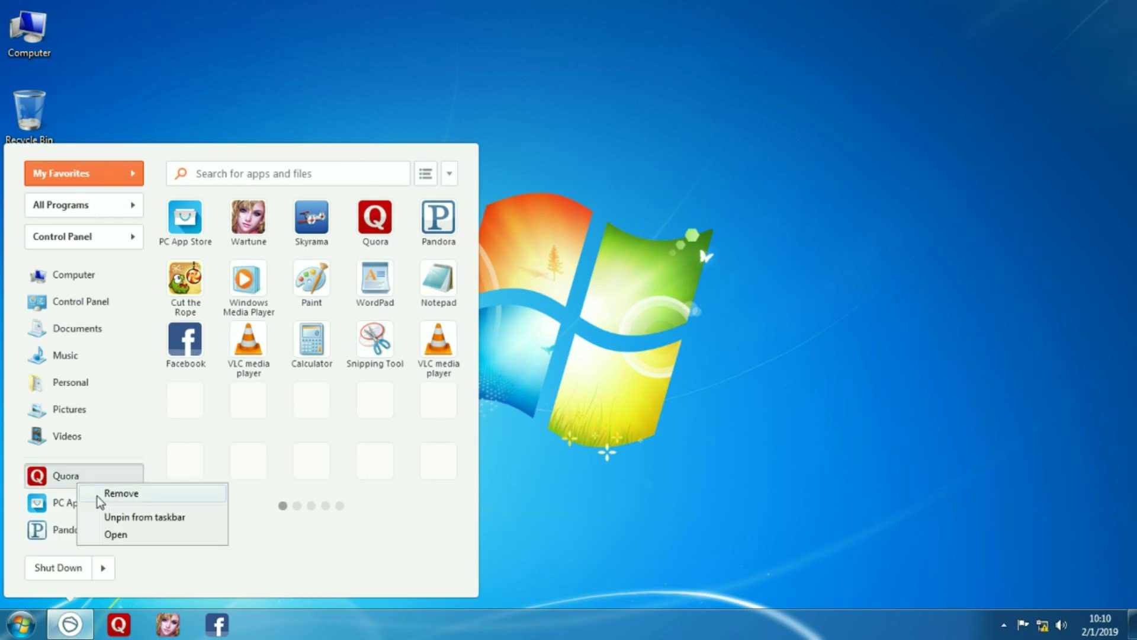
pyautogui.click(97, 495)
pyautogui.rightClick(76, 507)
pyautogui.click(86, 517)
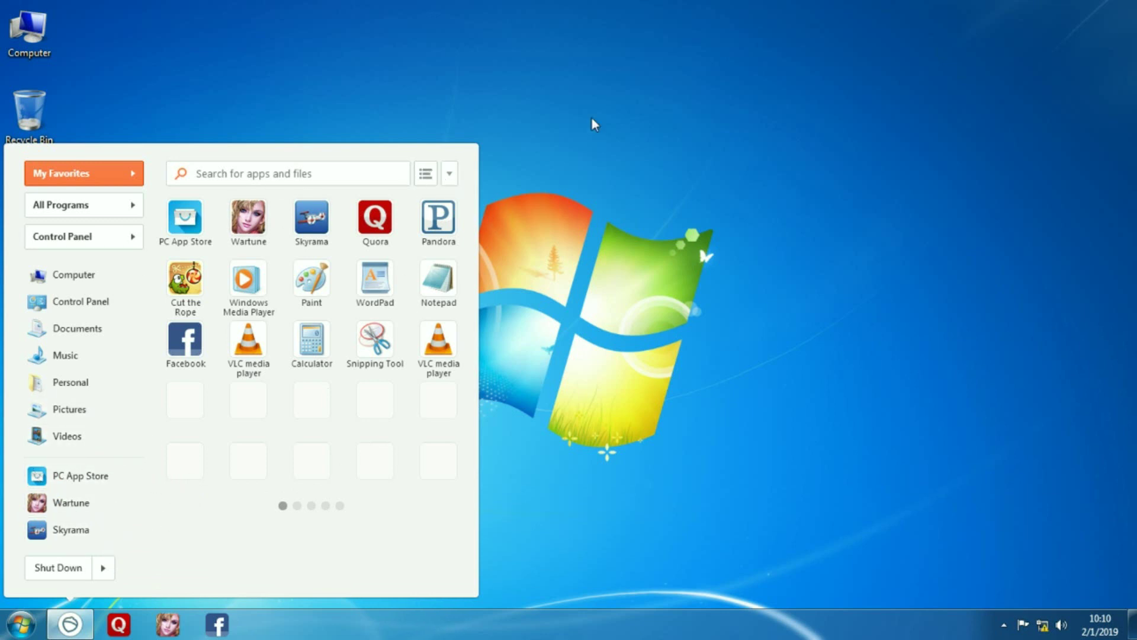
# - Reopen the Settings page, view the position options for notification banners, and dismiss the list
pyautogui.click(450, 173)
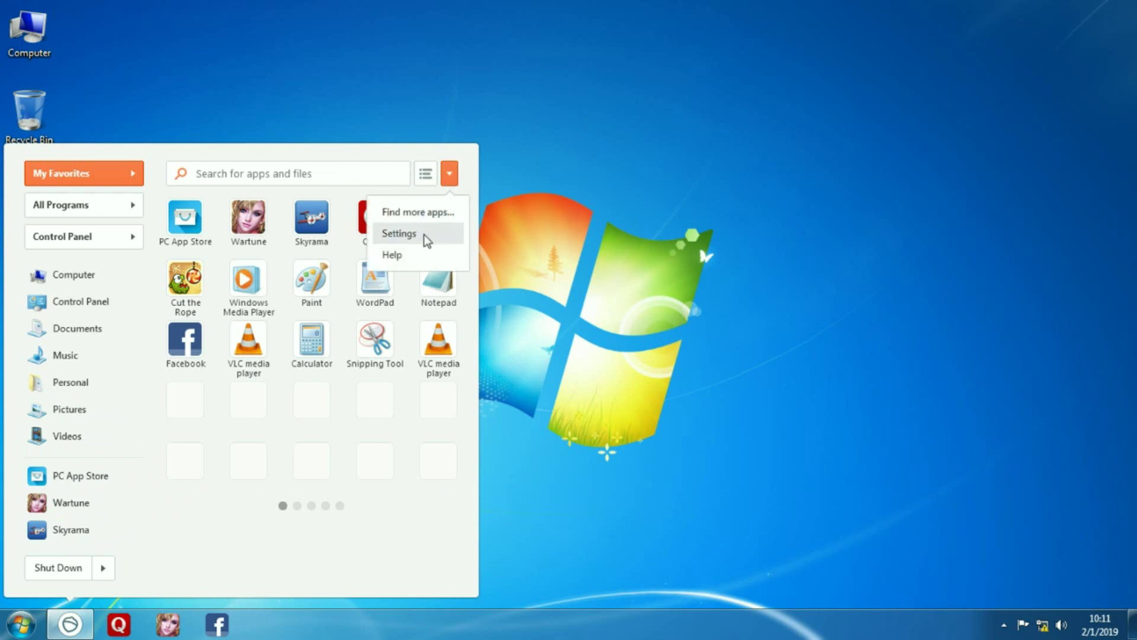
pyautogui.click(424, 233)
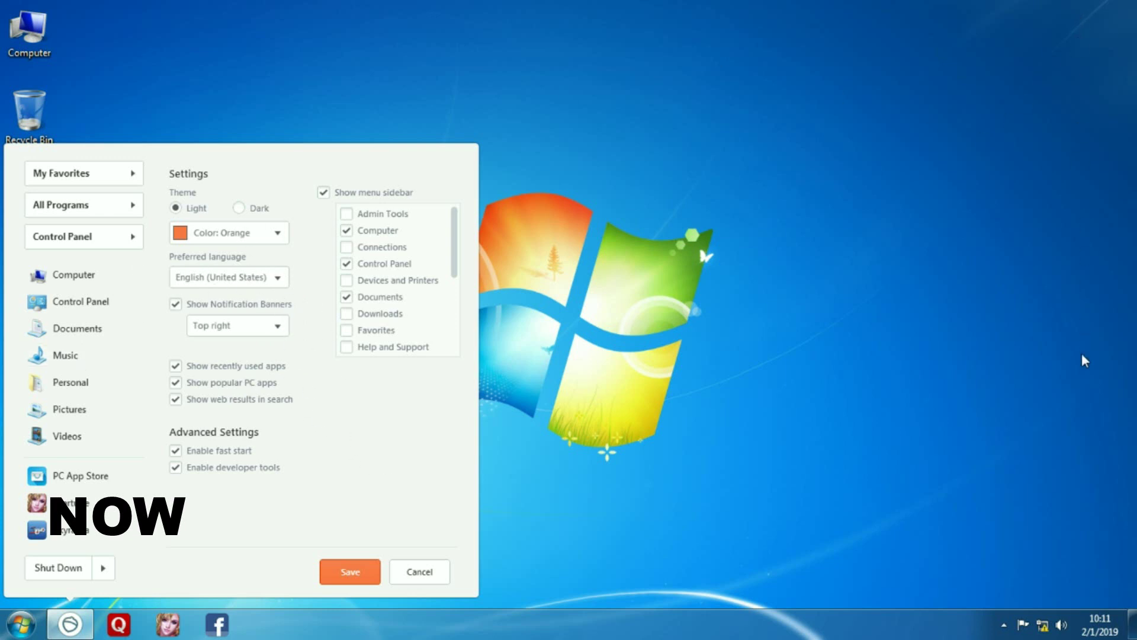
pyautogui.click(247, 325)
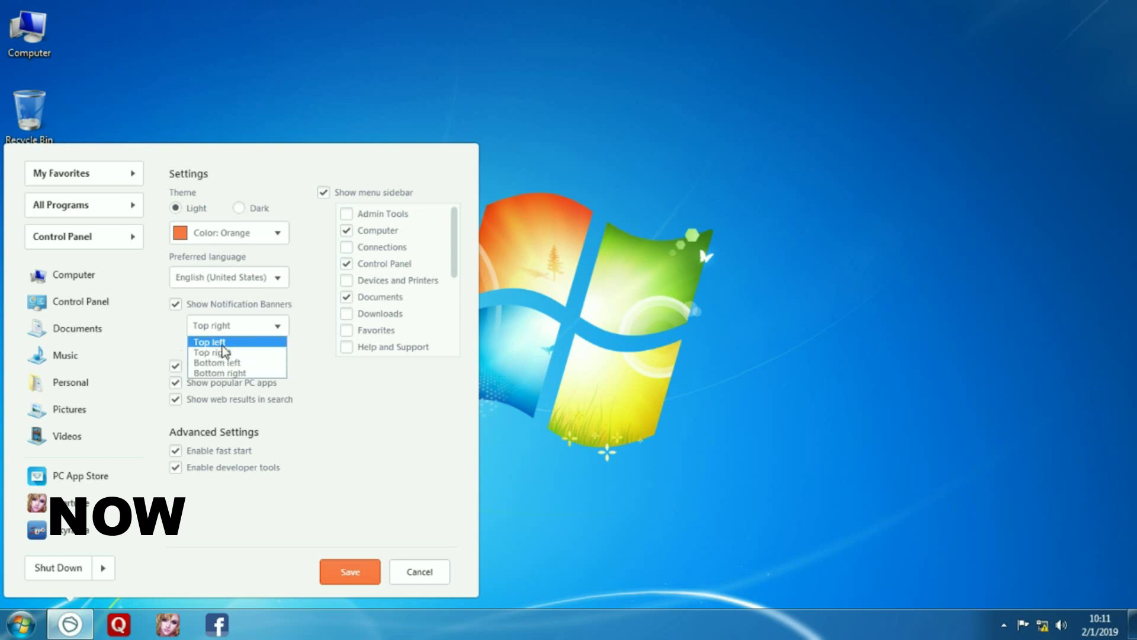
pyautogui.click(394, 495)
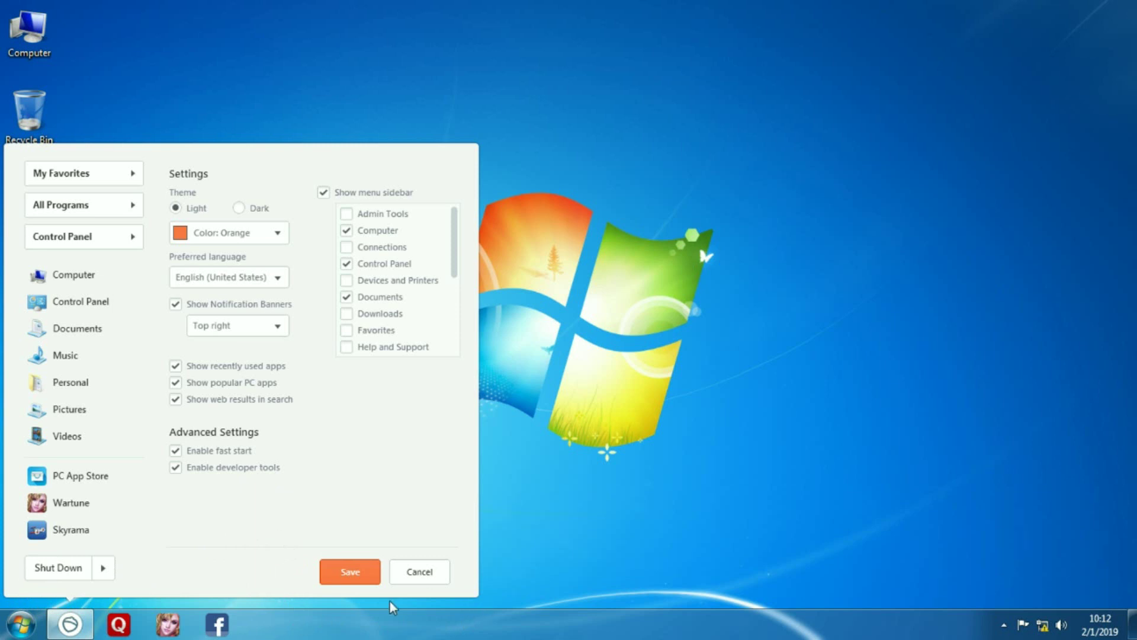
# - Open the Windows Start menu, view its shutdown options, and close it
pyautogui.click(20, 624)
pyautogui.click(276, 583)
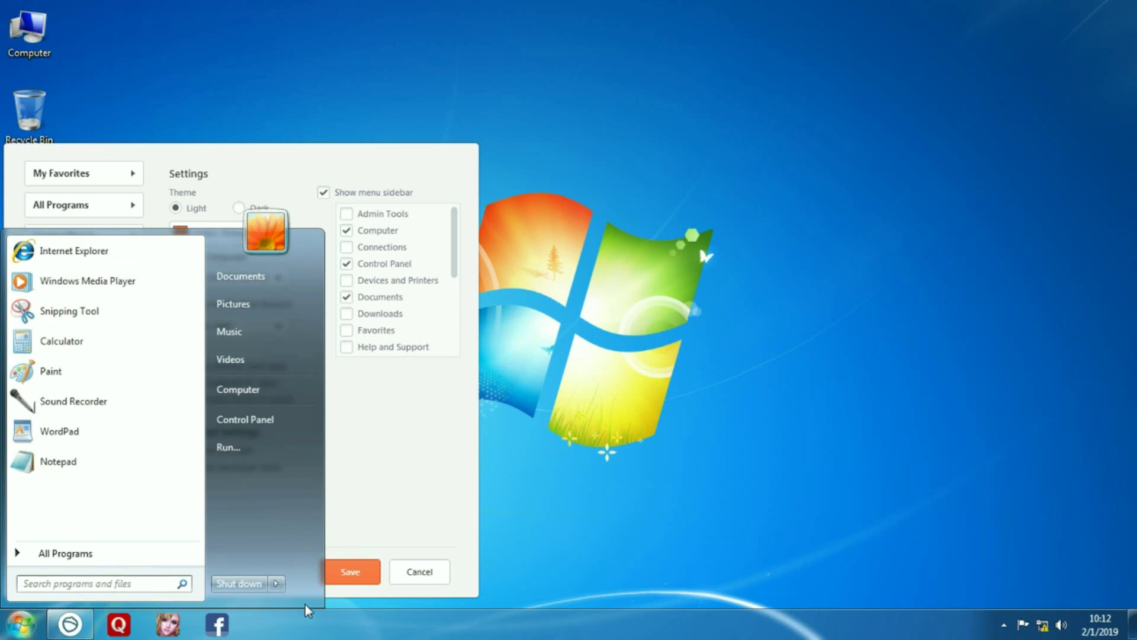
pyautogui.click(379, 527)
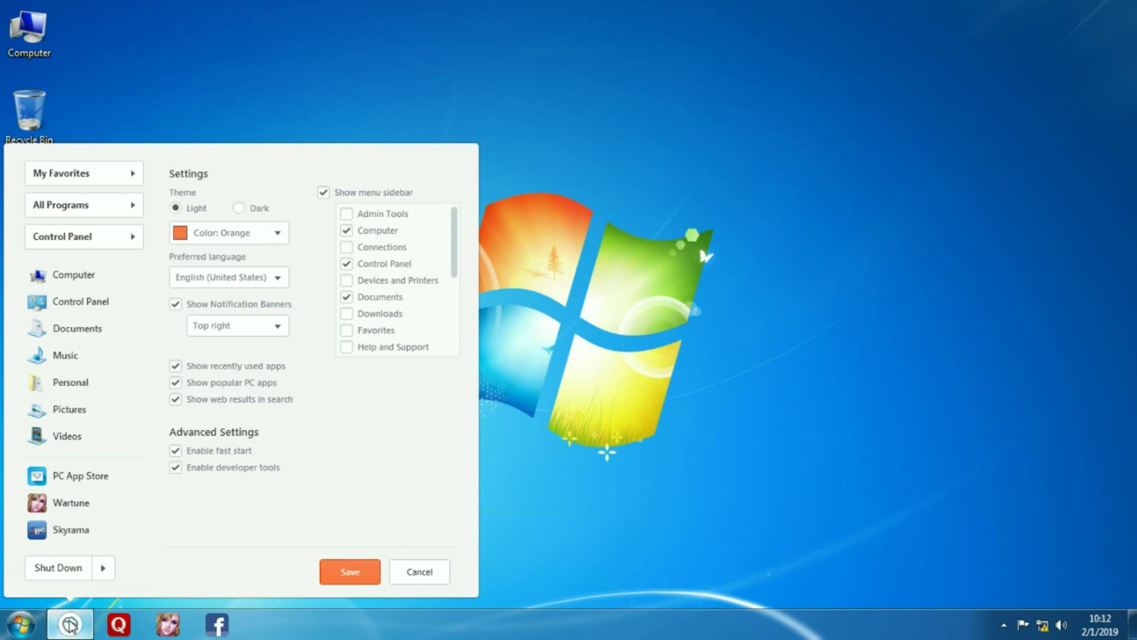
# - Browse the list of items available for the menu sidebar in the Pokki settings
pyautogui.moveTo(76, 625)
pyautogui.scroll(-3, 403, 277)
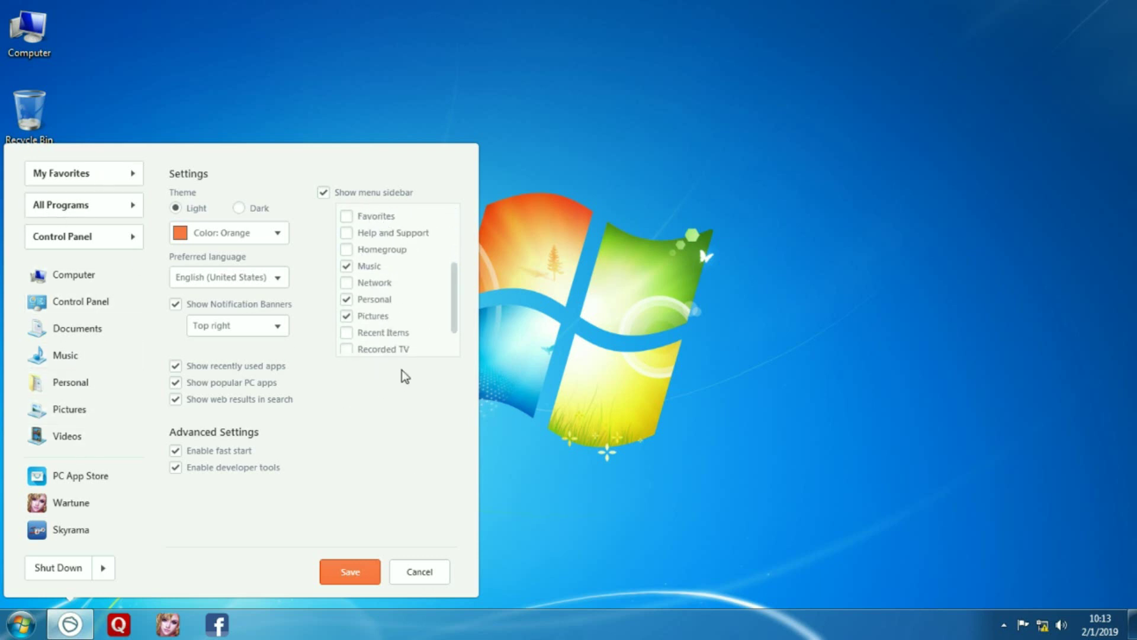
pyautogui.moveTo(457, 309); pyautogui.dragTo(457, 325)
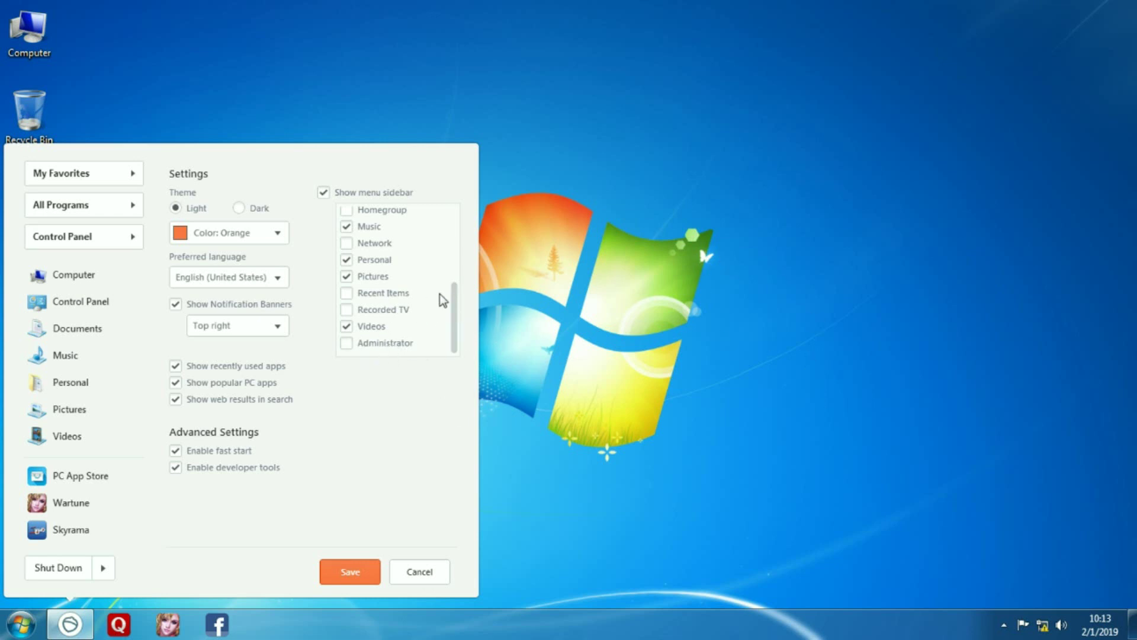
pyautogui.moveTo(454, 308); pyautogui.dragTo(457, 267)
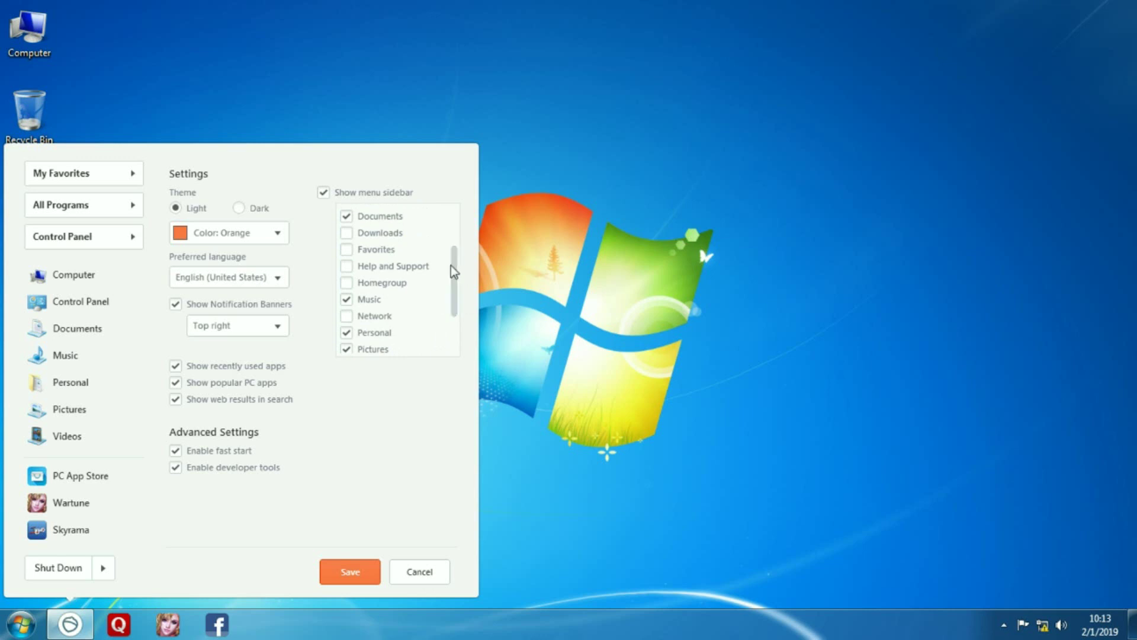
# - Review the remaining menu sidebar items and save the Pokki settings
pyautogui.moveTo(454, 311); pyautogui.dragTo(455, 281)
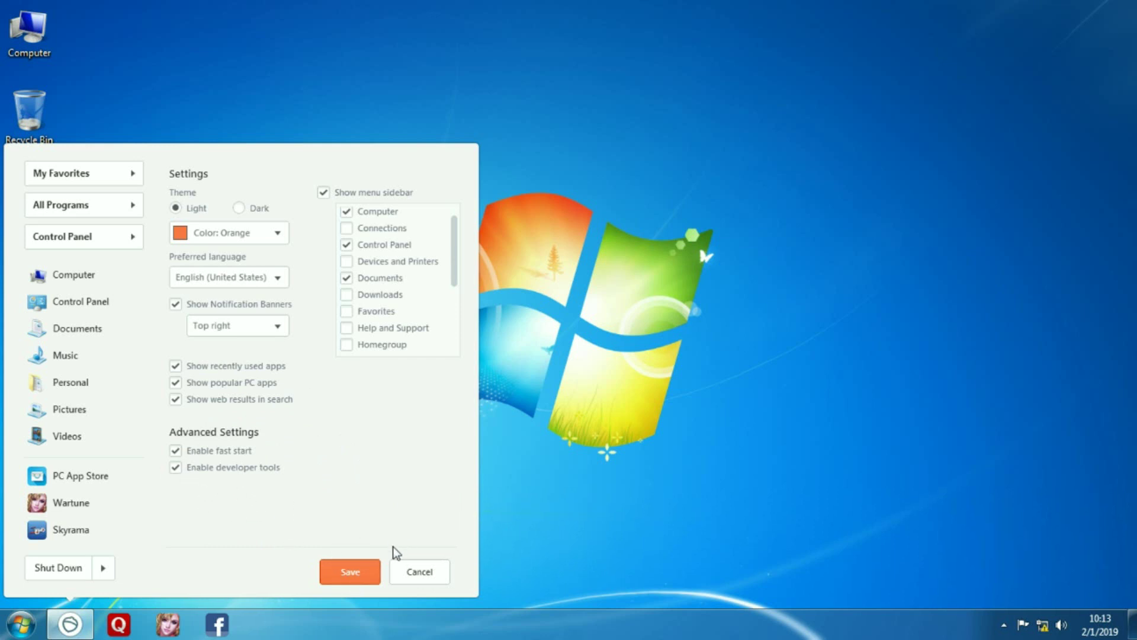
pyautogui.click(371, 571)
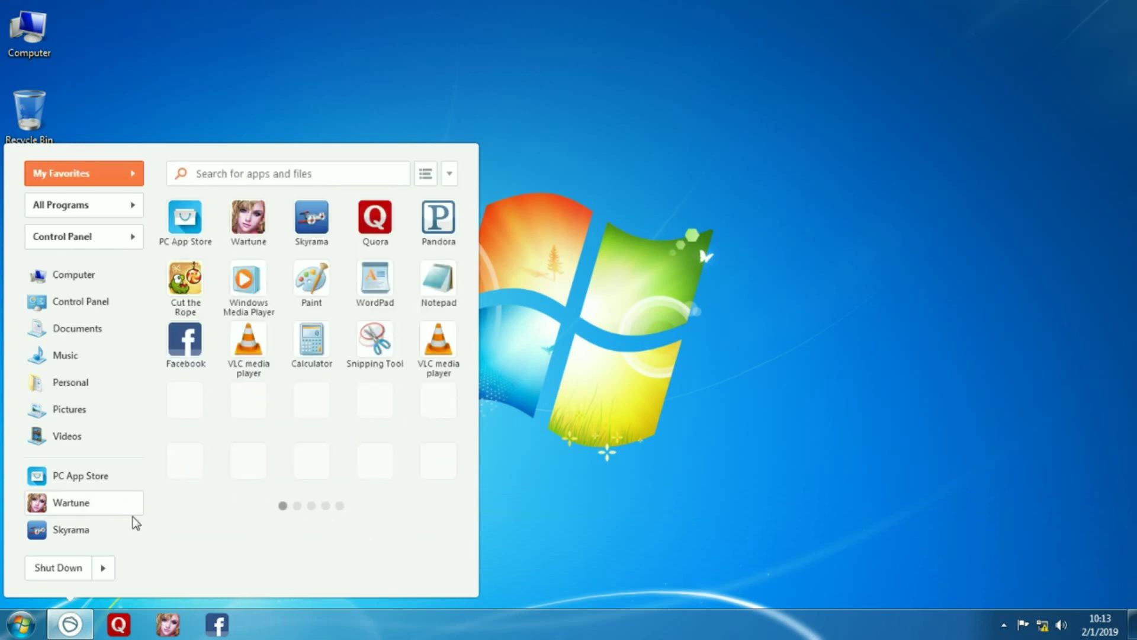
# - View the shutdown options in the Pokki menu, lock the computer, and unlock the account again
pyautogui.click(105, 578)
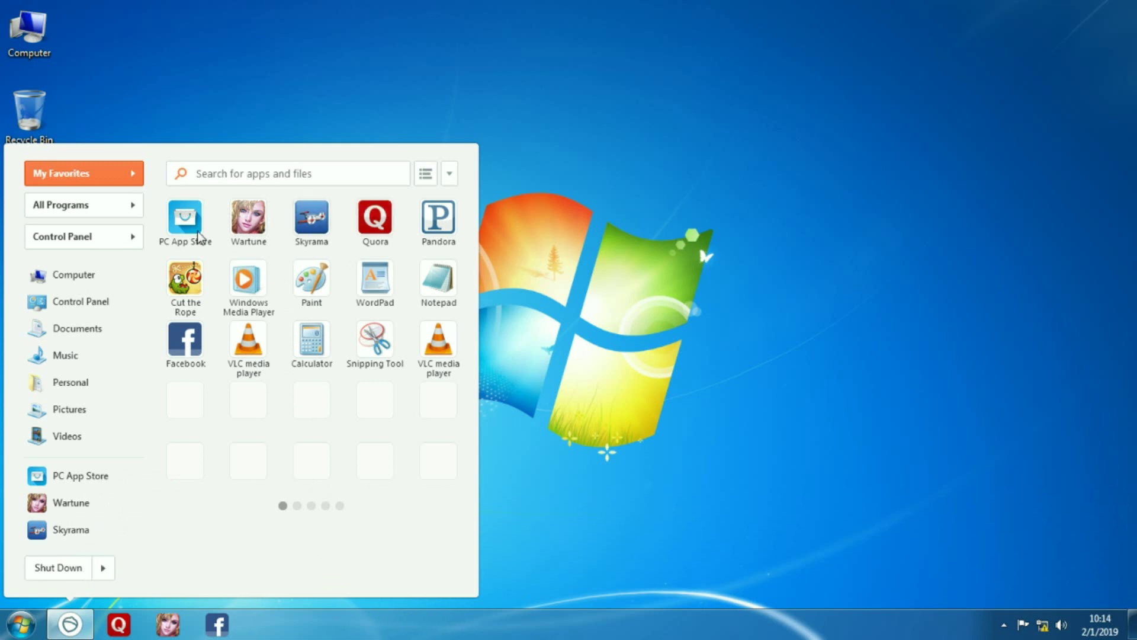
pyautogui.moveTo(104, 567)
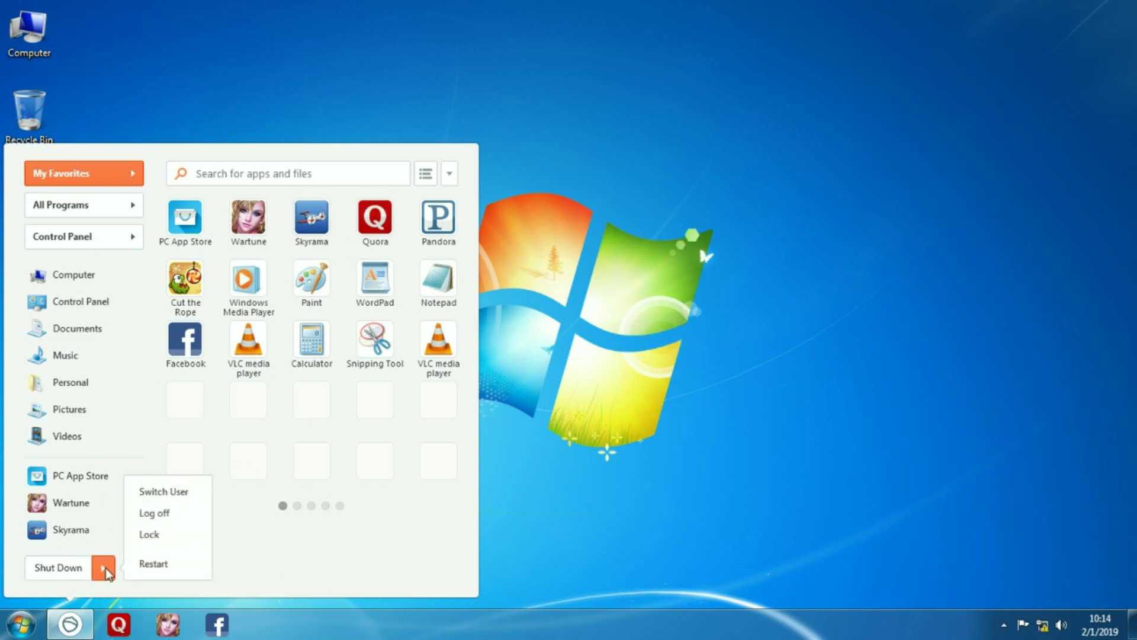
pyautogui.click(171, 513)
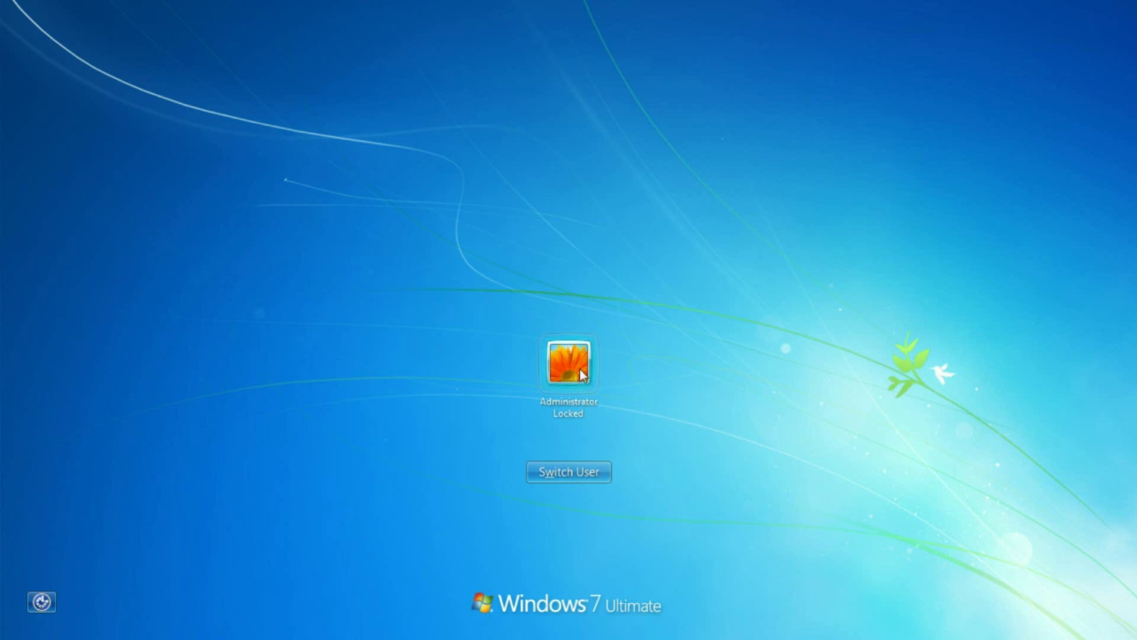
pyautogui.click(579, 370)
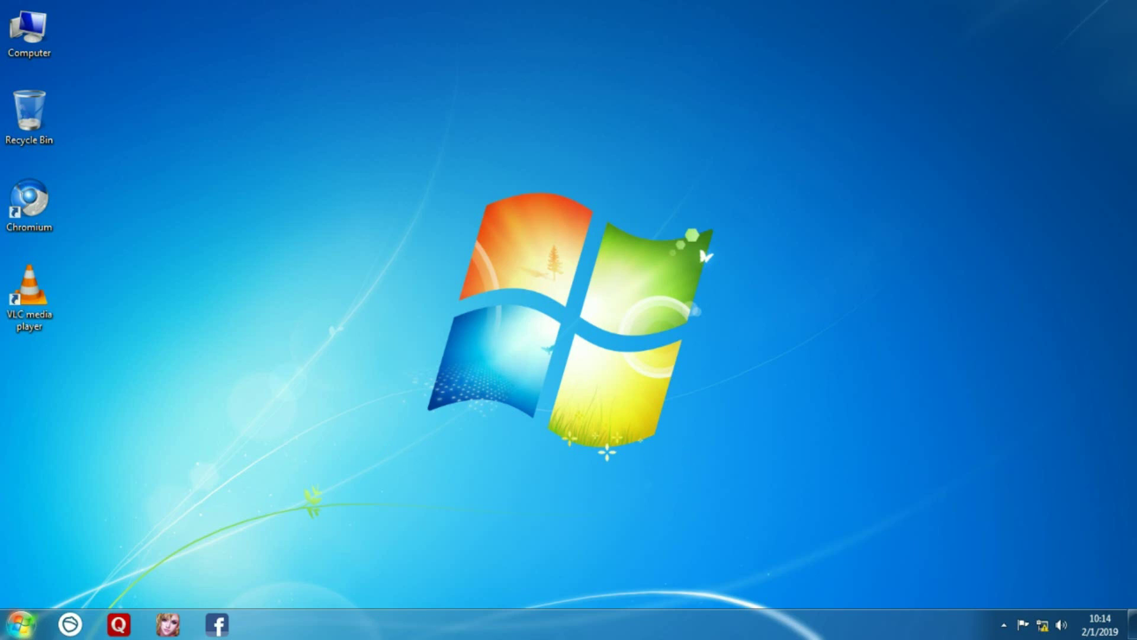
# - Reopen the Pokki menu from the desktop and launch PC App Store from the favorites
pyautogui.click(71, 623)
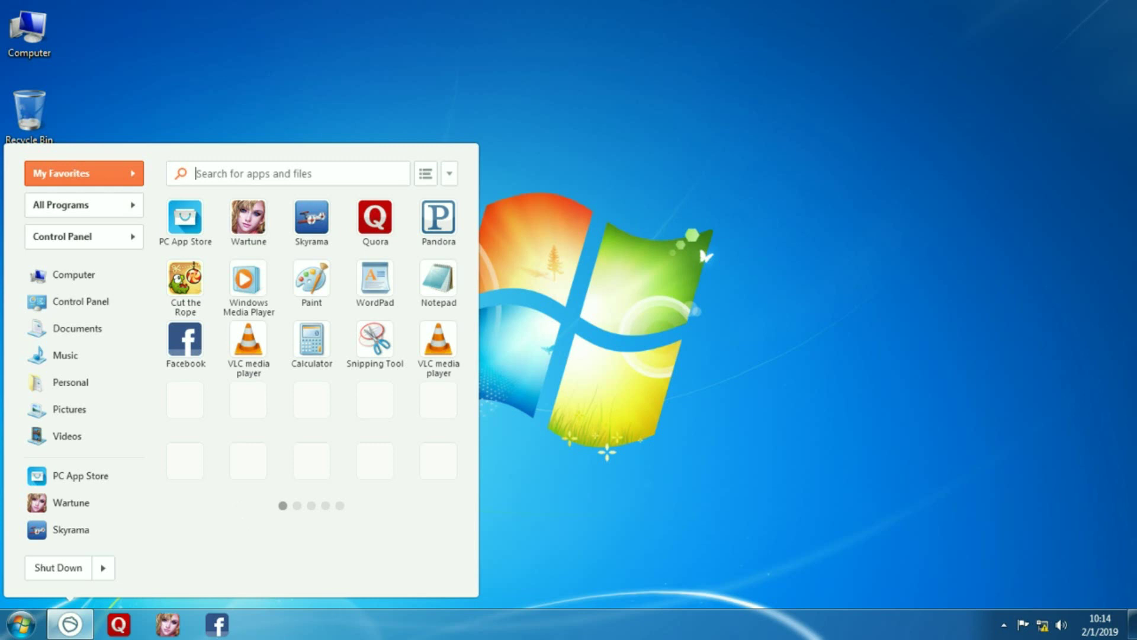
pyautogui.click(687, 505)
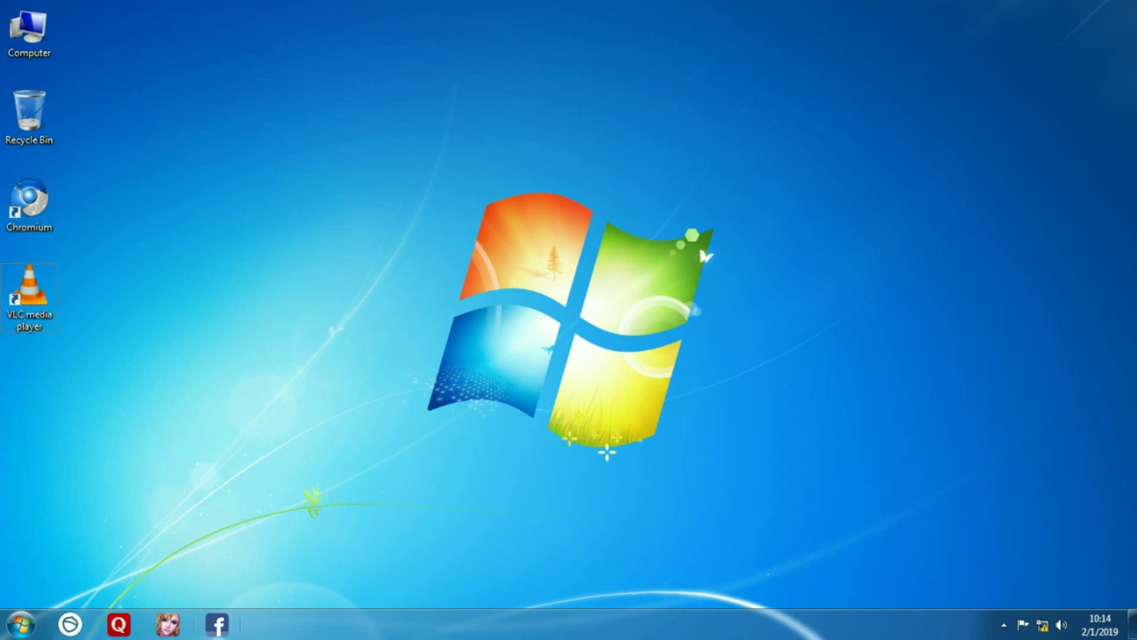
pyautogui.click(65, 630)
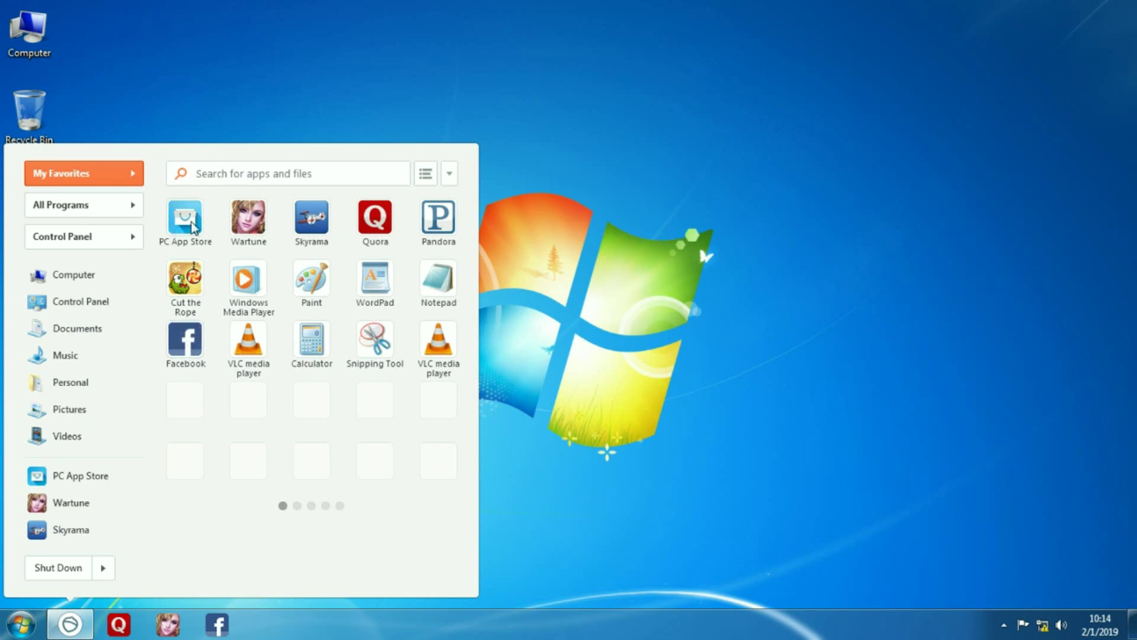
pyautogui.click(206, 241)
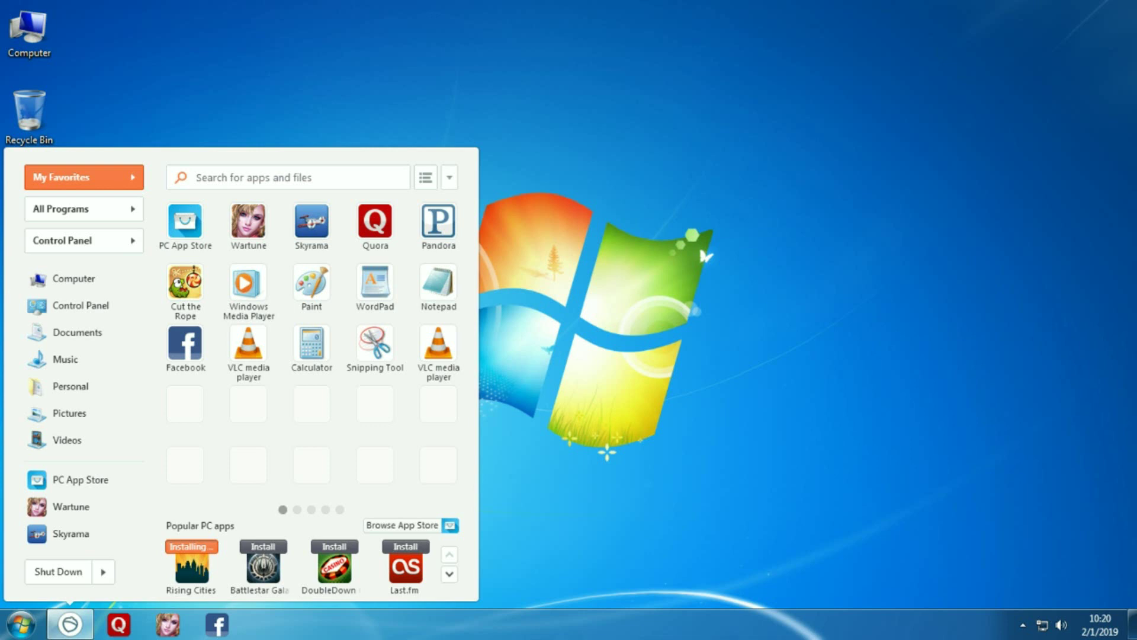
# - Try to remove the second VLC media player entry from the Pokki favorites
pyautogui.rightClick(438, 343)
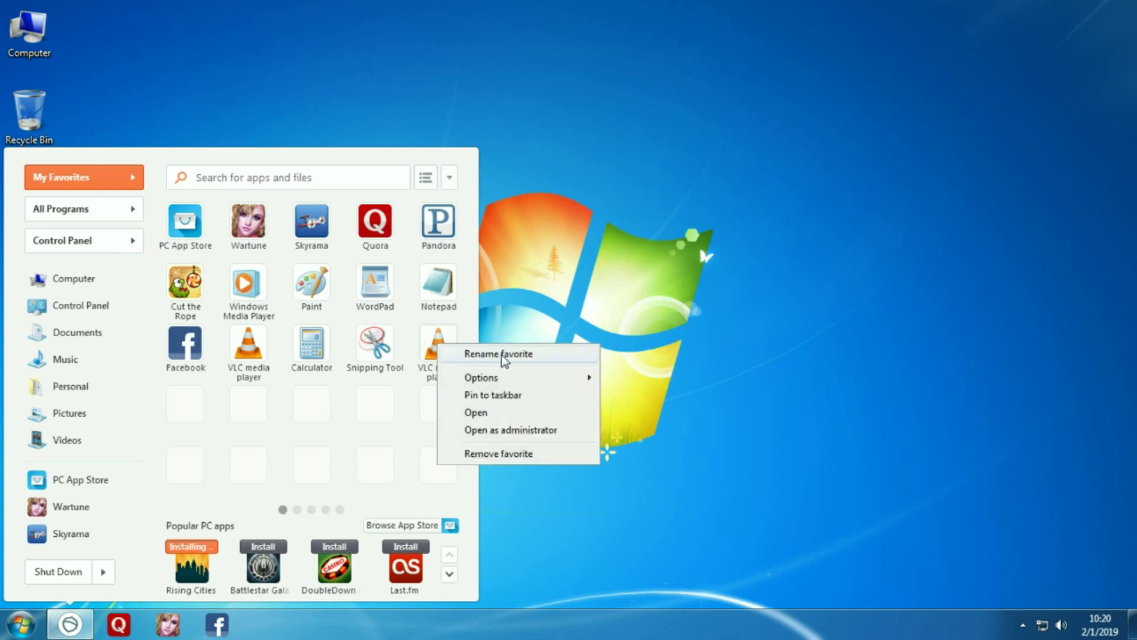
pyautogui.click(496, 454)
pyautogui.click(482, 456)
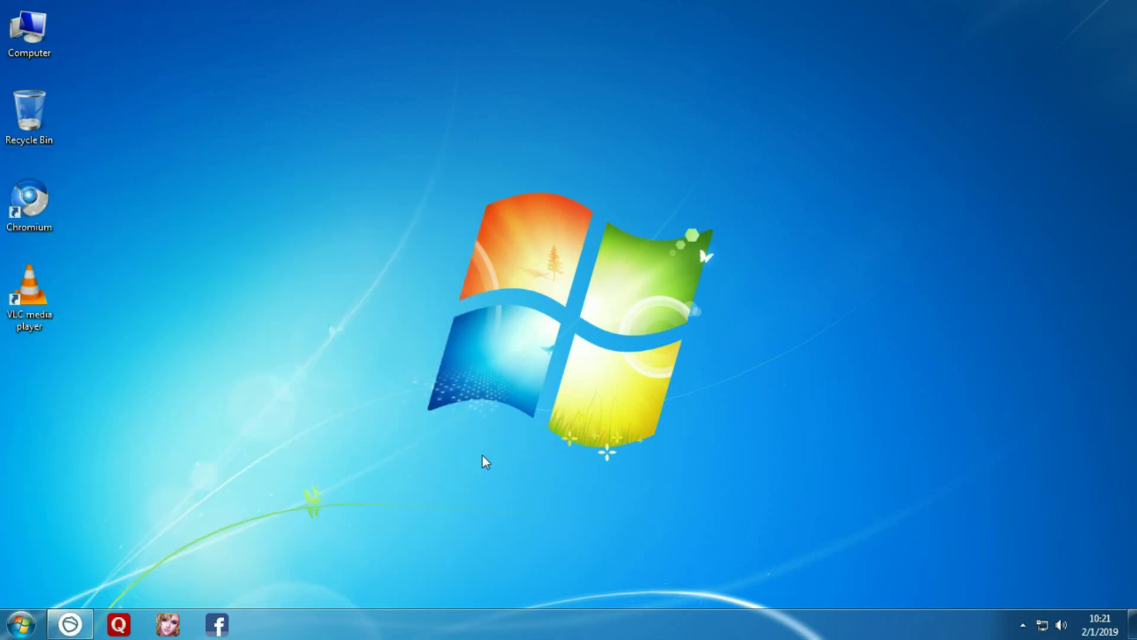
# - Reopen the Pokki menu, dismiss the Rising Cities notification, and browse the popular PC apps
pyautogui.click(71, 625)
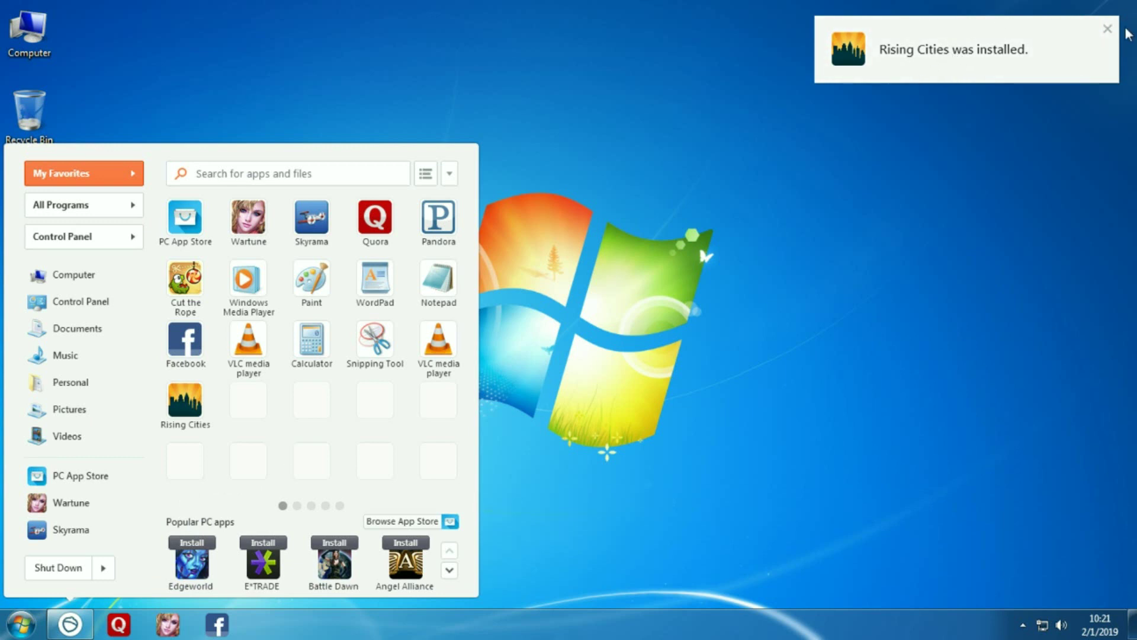
pyautogui.click(1107, 29)
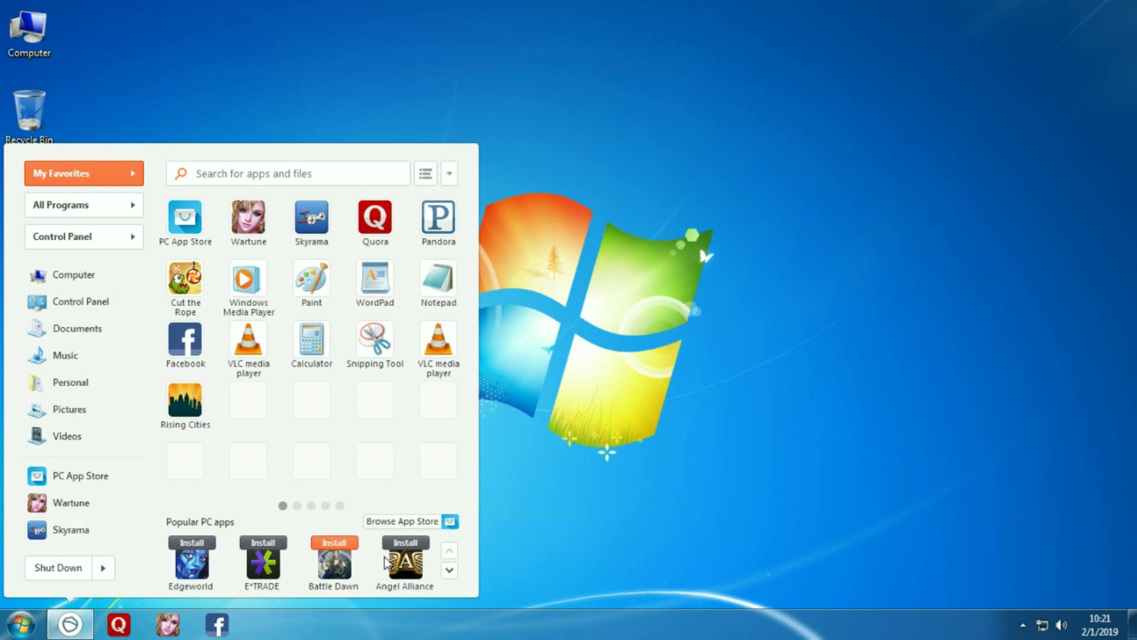
pyautogui.click(450, 569)
pyautogui.click(450, 569)
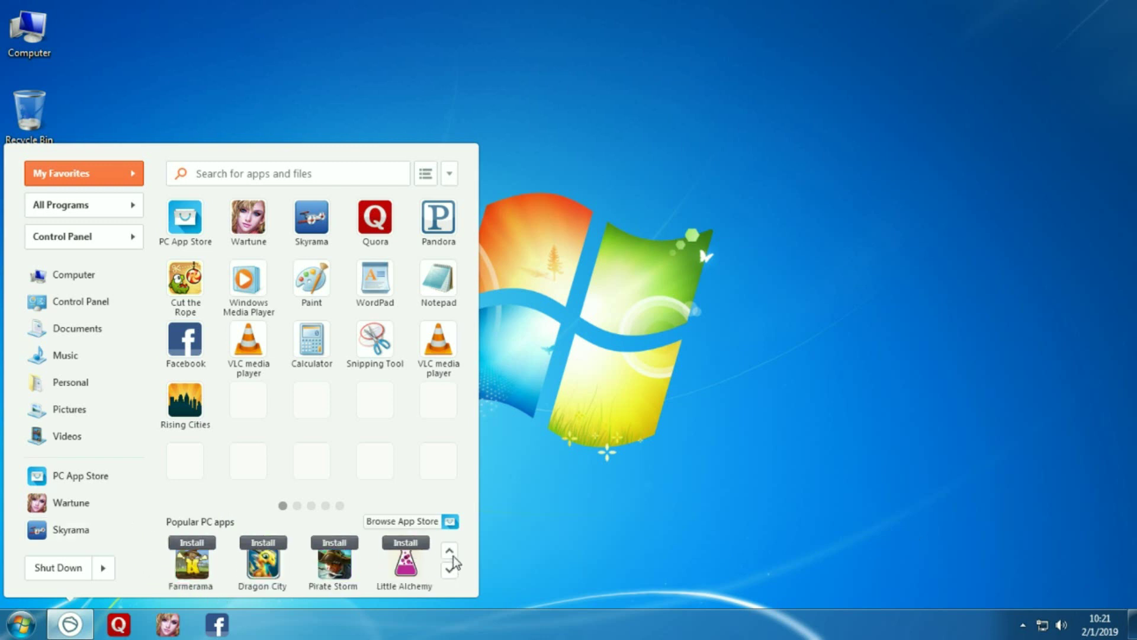
pyautogui.click(450, 551)
pyautogui.click(450, 551)
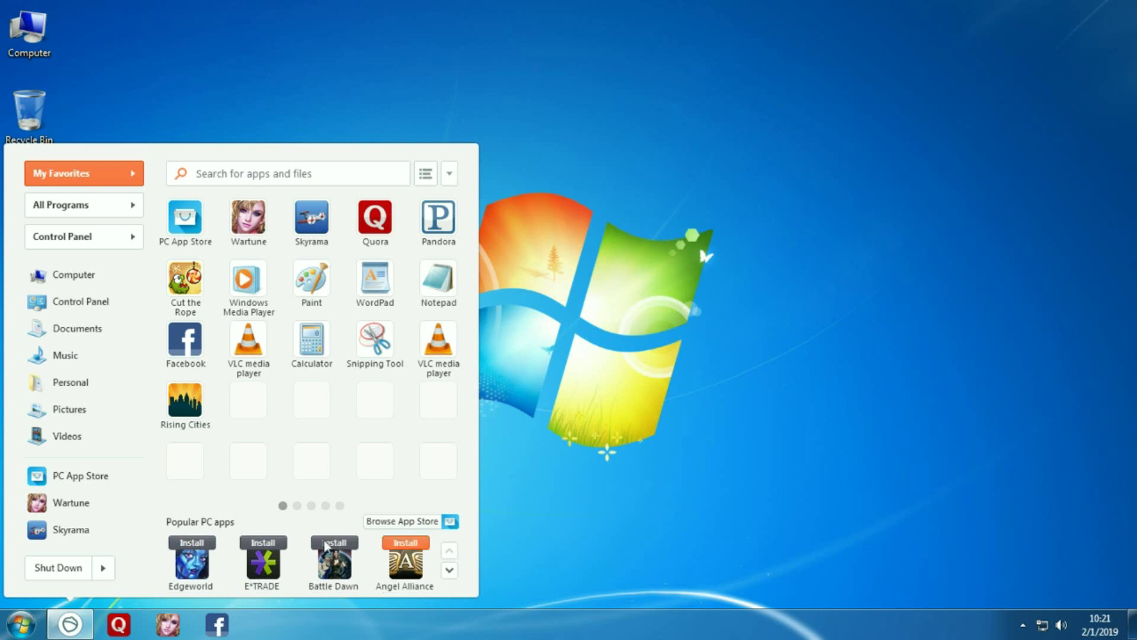
# - Open PC App Store from the favorites and look through the app categories on its Explore page
pyautogui.click(186, 220)
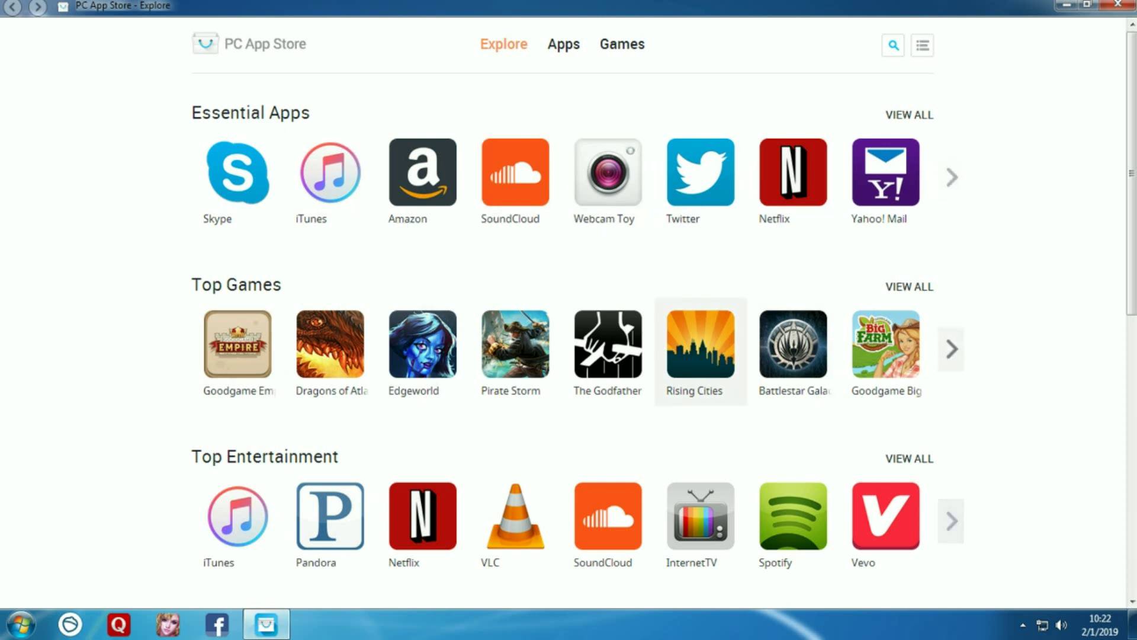
pyautogui.scroll(-8, 701, 349)
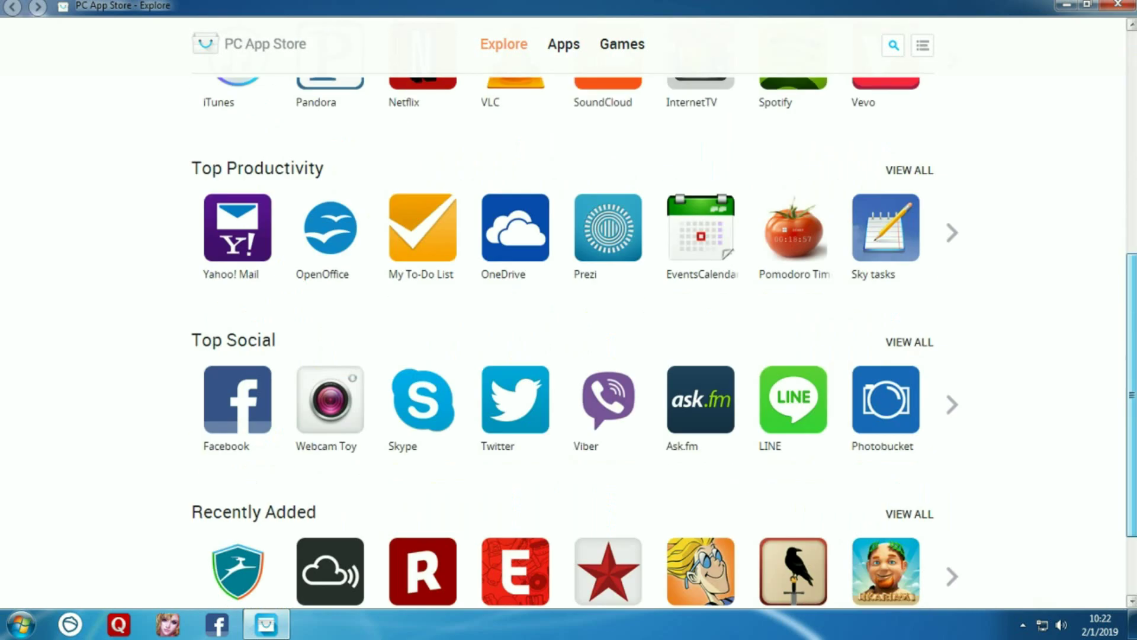
pyautogui.scroll(-2, 1130, 395)
pyautogui.scroll(10, 1082, 163)
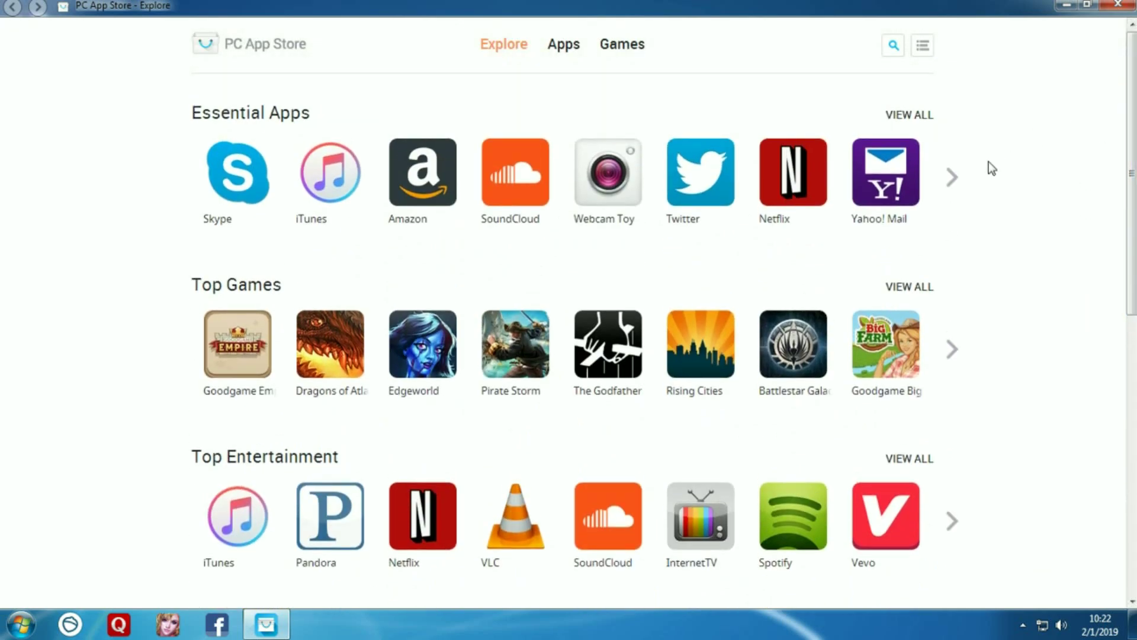
pyautogui.scroll(-8, 1000, 216)
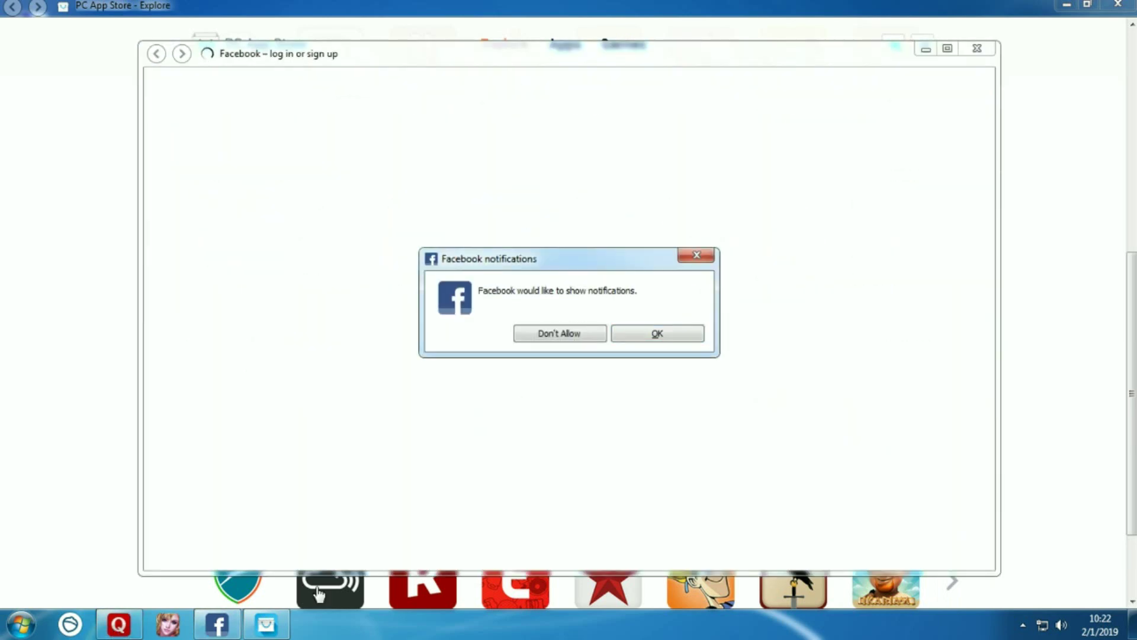
# - Decline notifications in the Facebook app, view its login page with the store minimized, and close it
pyautogui.click(560, 333)
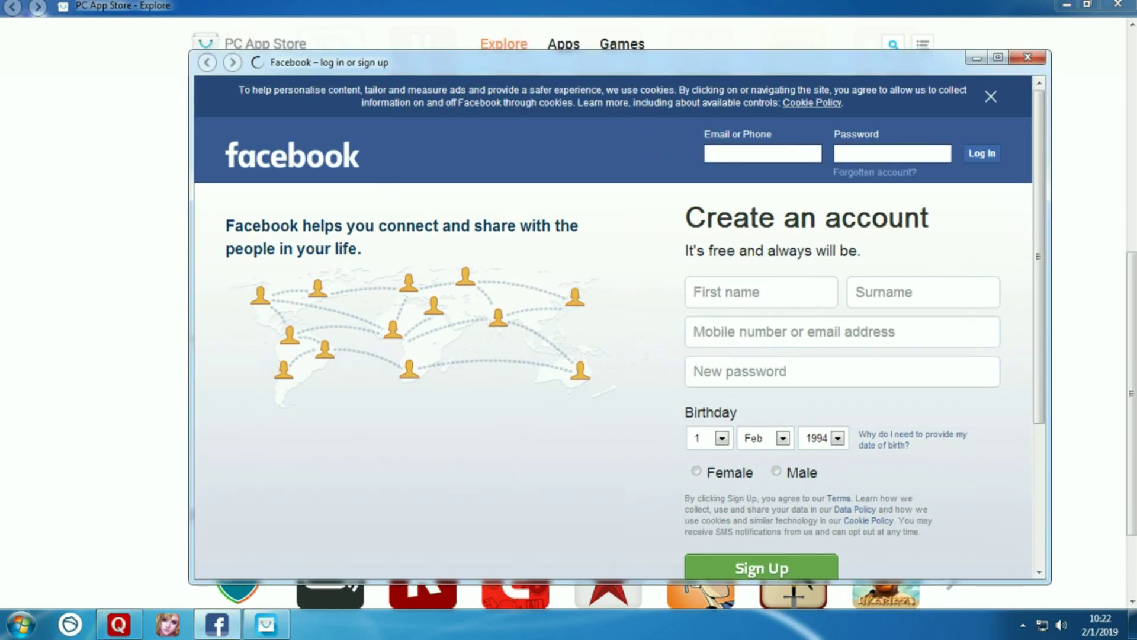
pyautogui.click(1065, 7)
pyautogui.moveTo(636, 62); pyautogui.dragTo(570, 52)
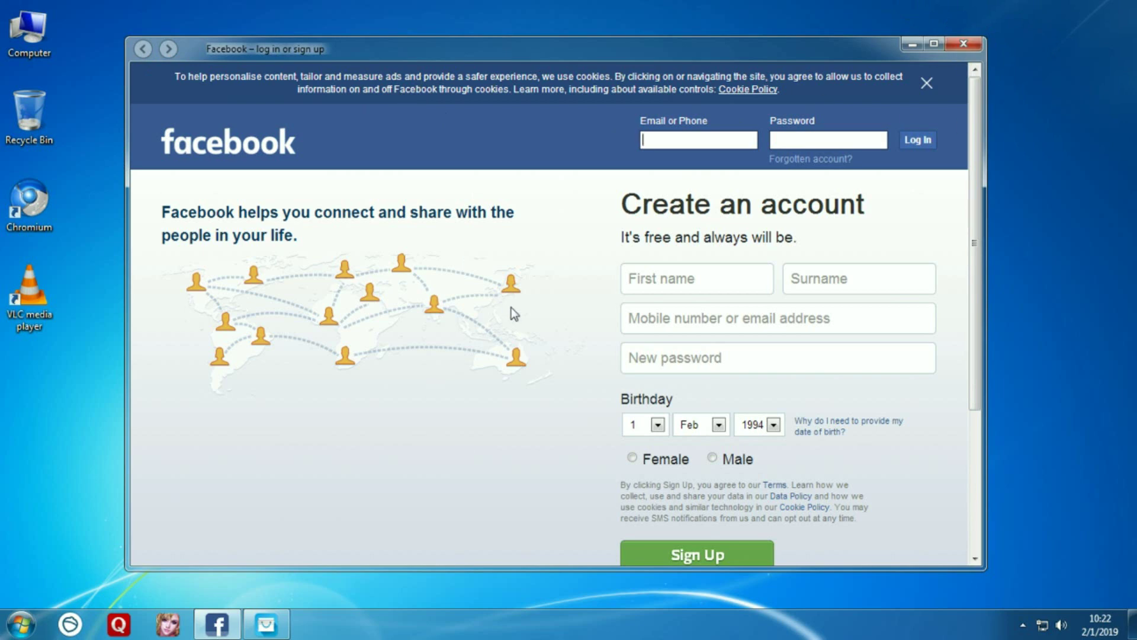
pyautogui.click(962, 45)
# - Launch the Quora app, view its login page, and close the window
pyautogui.click(119, 625)
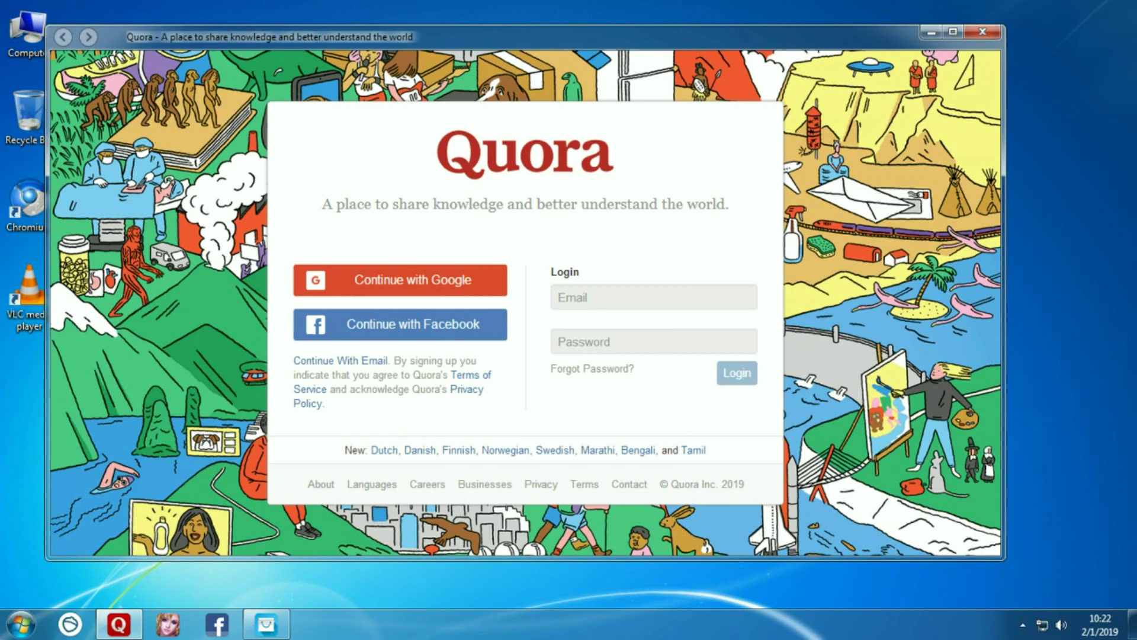
pyautogui.click(983, 34)
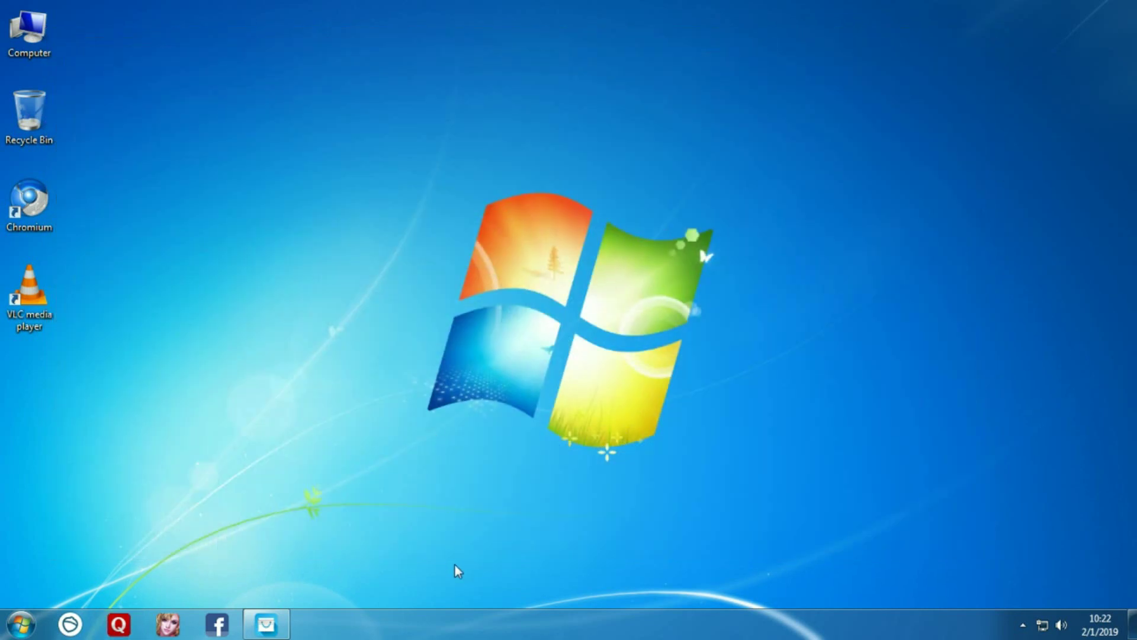
# - Restore the PC App Store window and browse the entertainment, productivity, social, and recently added apps
pyautogui.moveTo(259, 635)
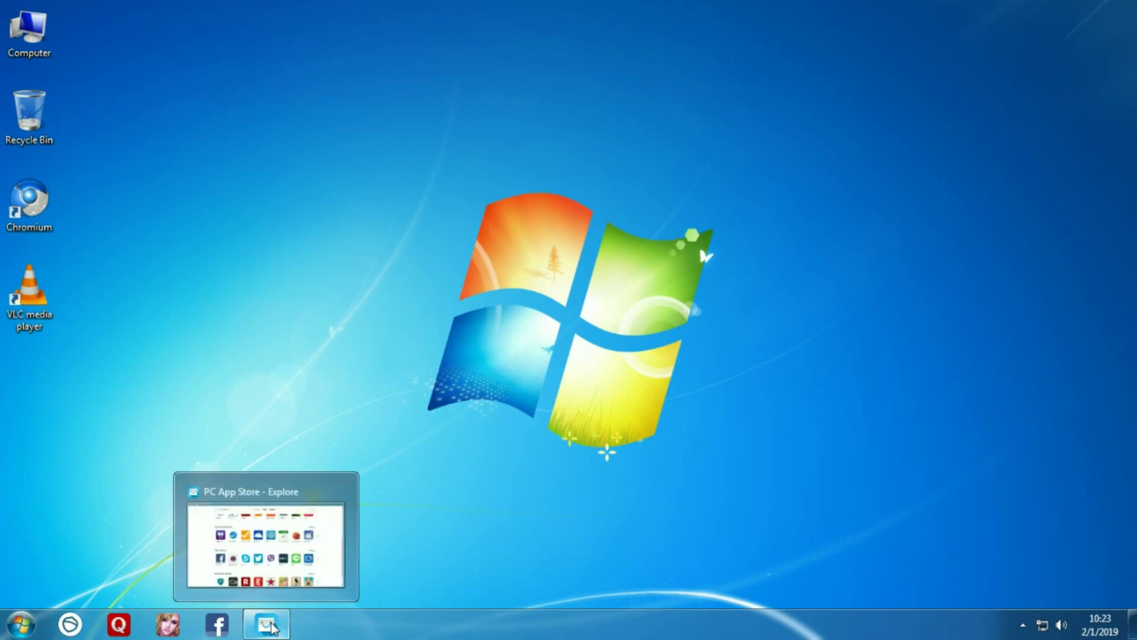
pyautogui.click(273, 626)
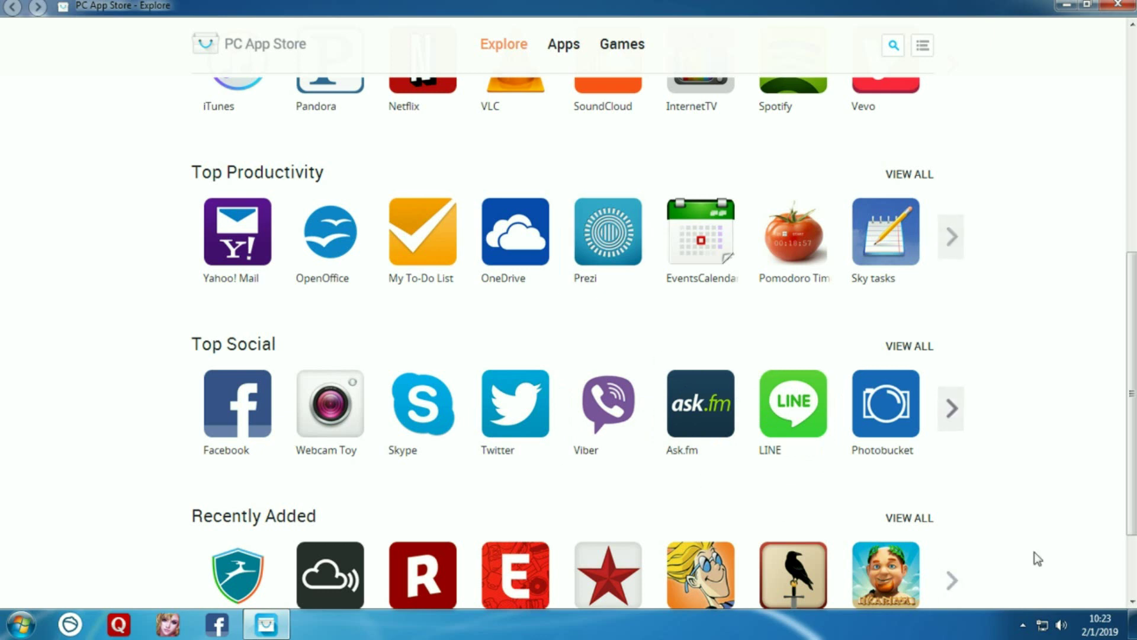
pyautogui.scroll(-3, 891, 599)
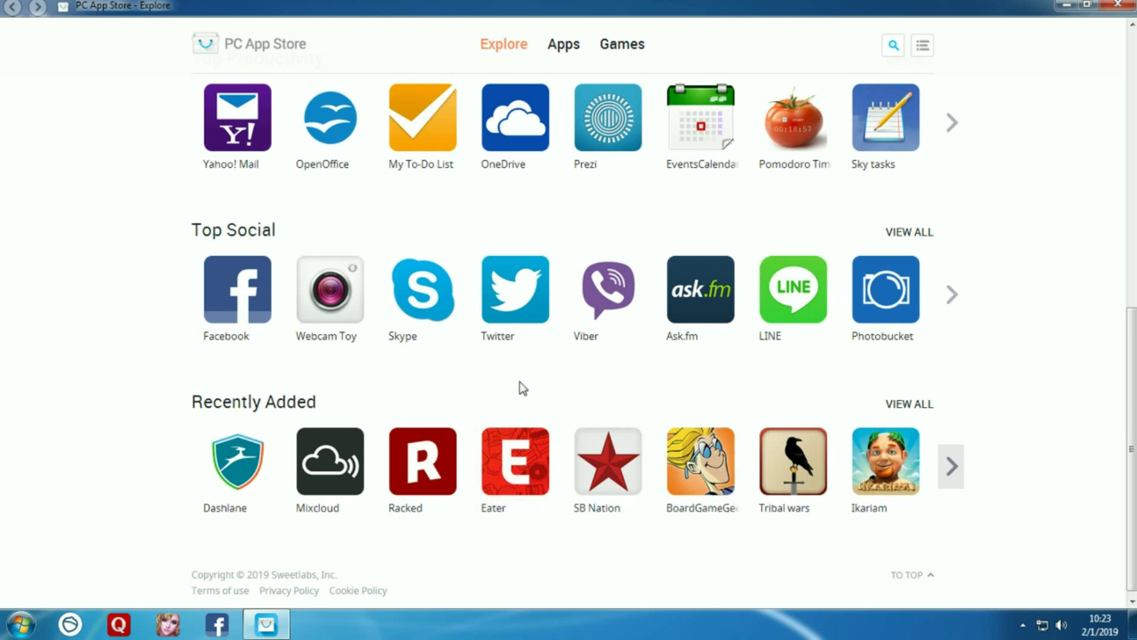
pyautogui.scroll(8, 563, 420)
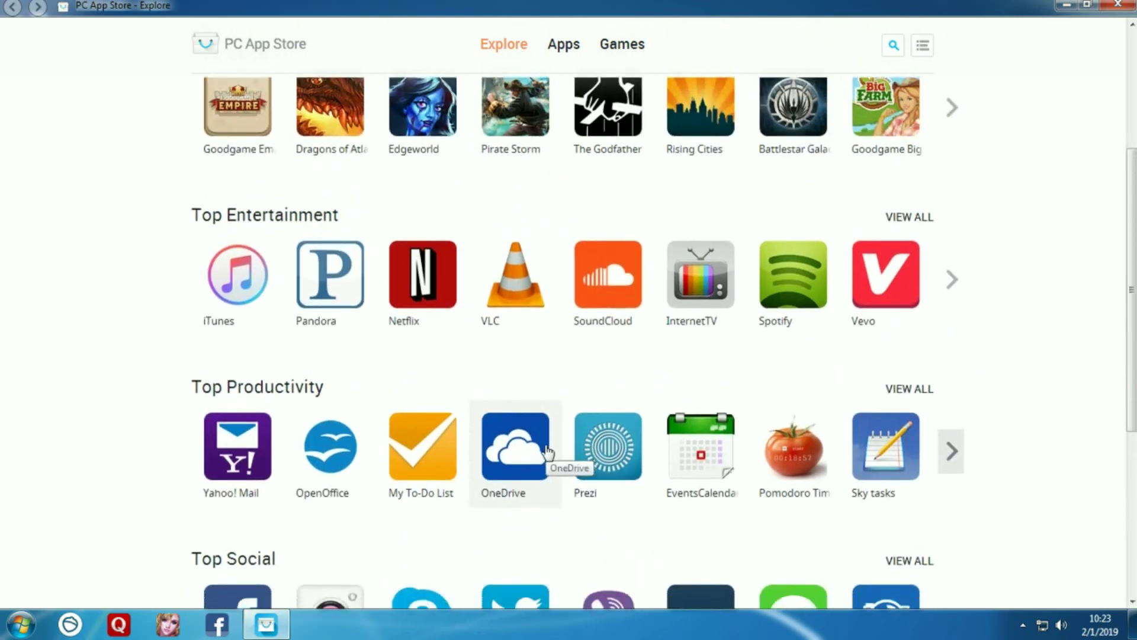
pyautogui.scroll(-6, 571, 415)
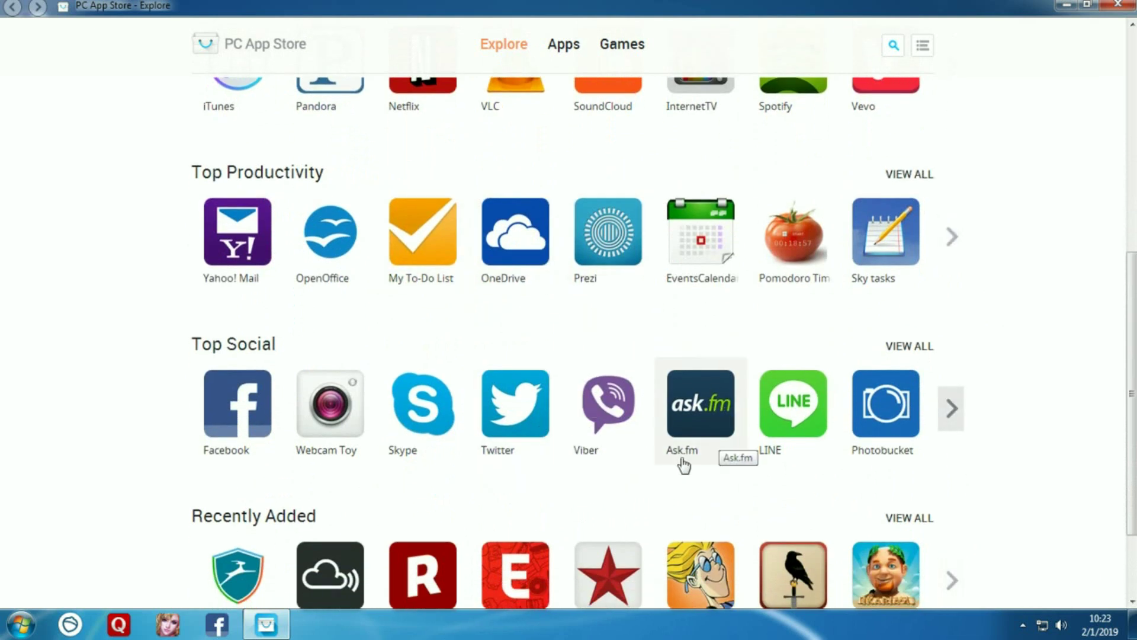
# - View Viber's page in the store, return to the Explore page, and minimize the store window
pyautogui.click(602, 403)
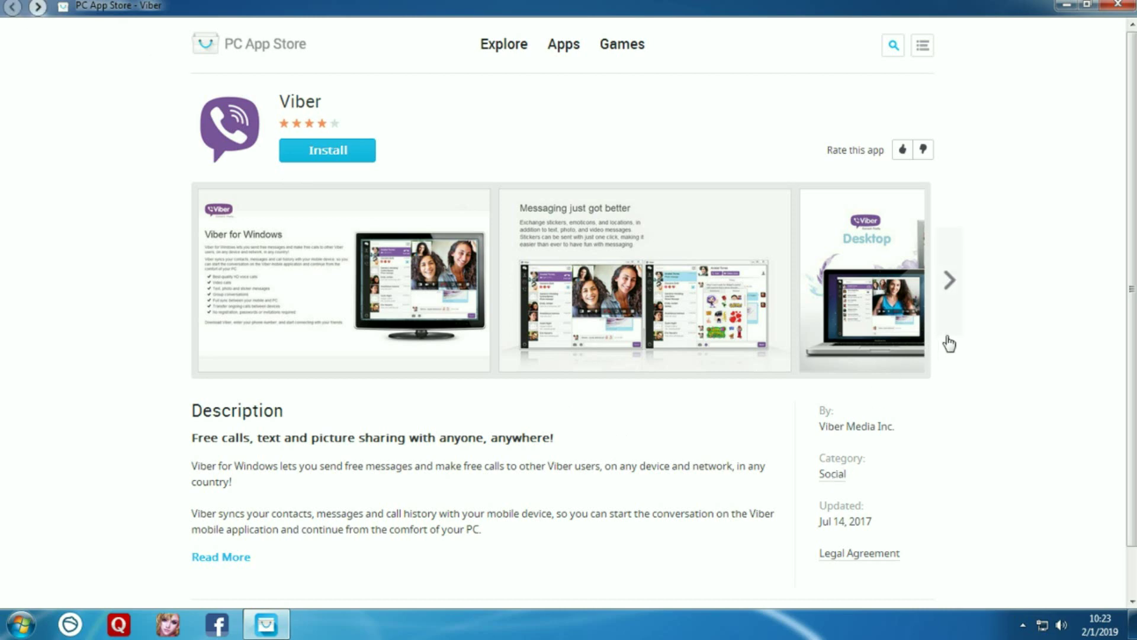
pyautogui.hotkey('alt', 'Left')
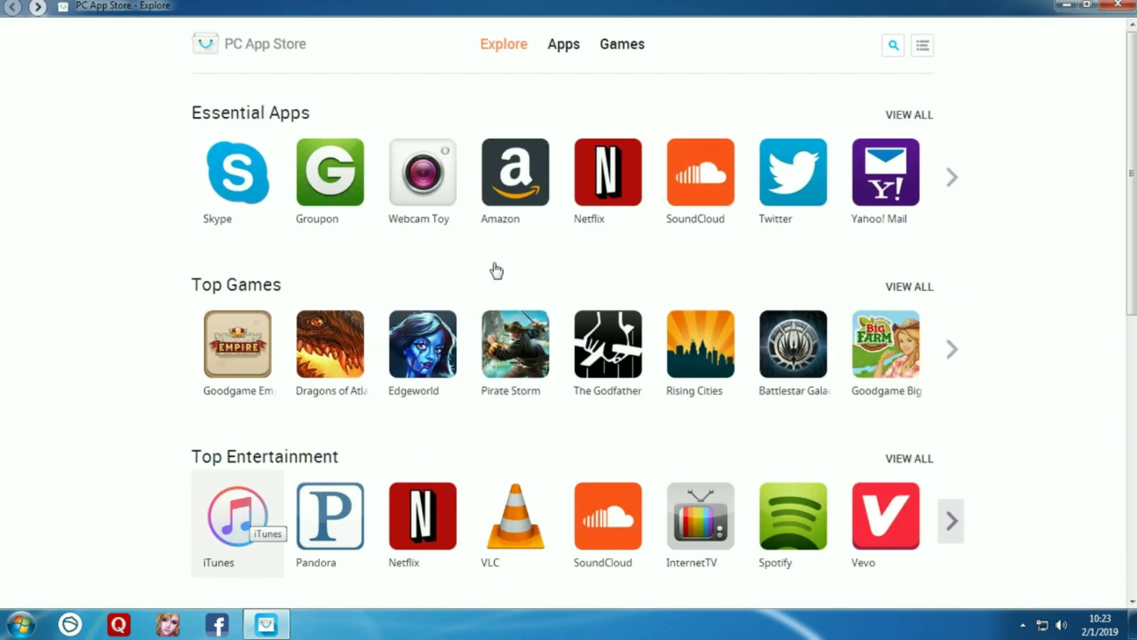
pyautogui.scroll(-3, 750, 338)
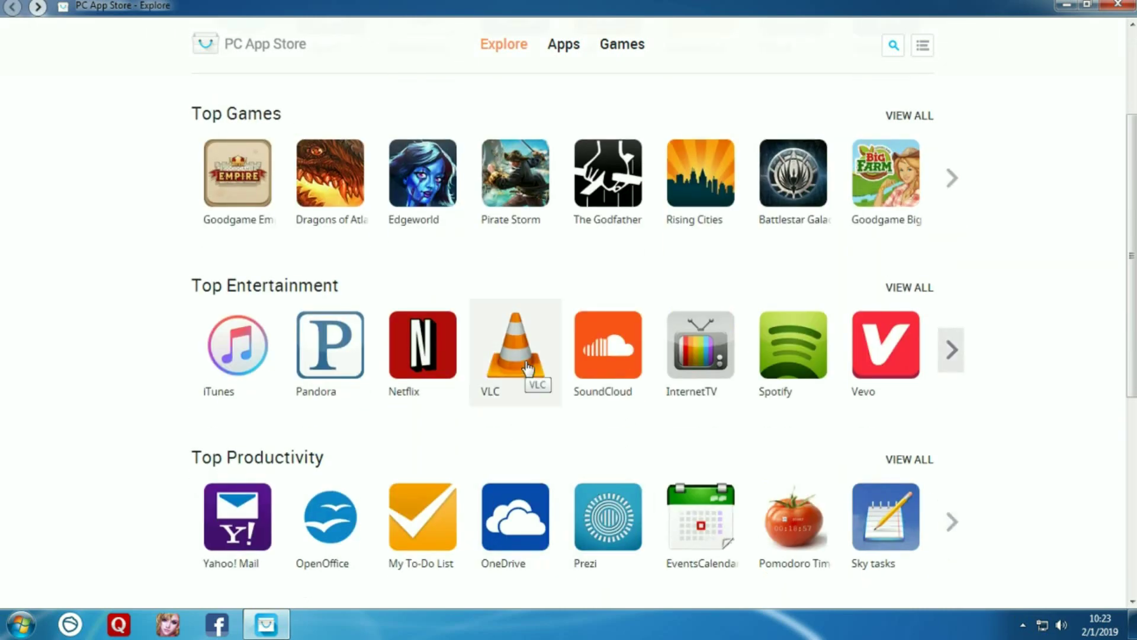
pyautogui.click(1072, 4)
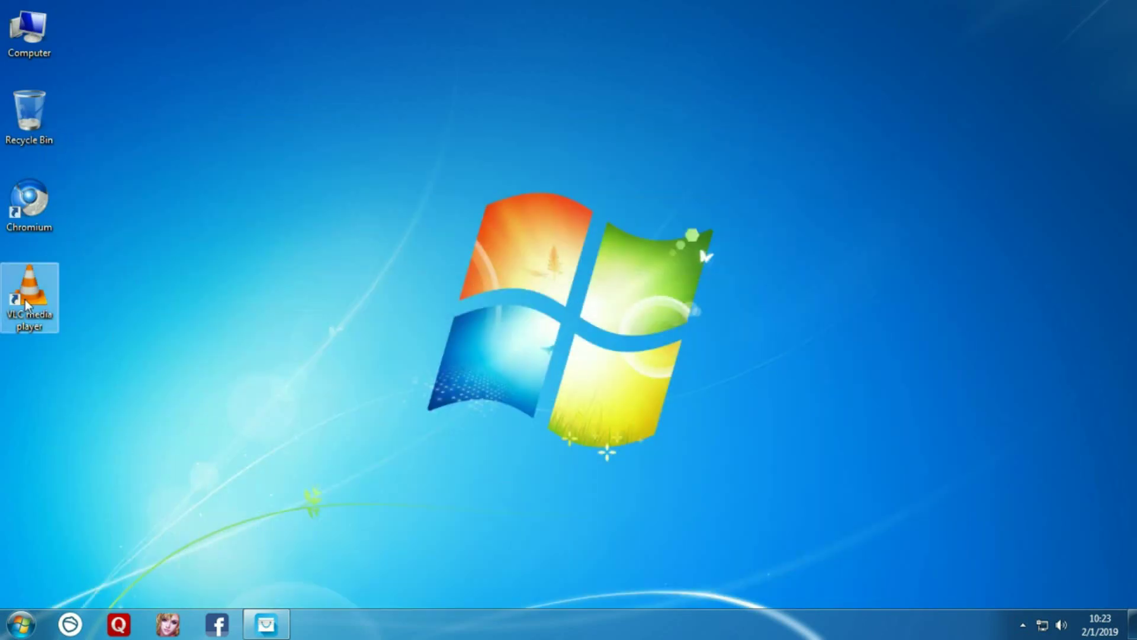
# - Launch VLC media player from the desktop and open the Windows Start menu
pyautogui.moveTo(37, 315); pyautogui.dragTo(40, 276)
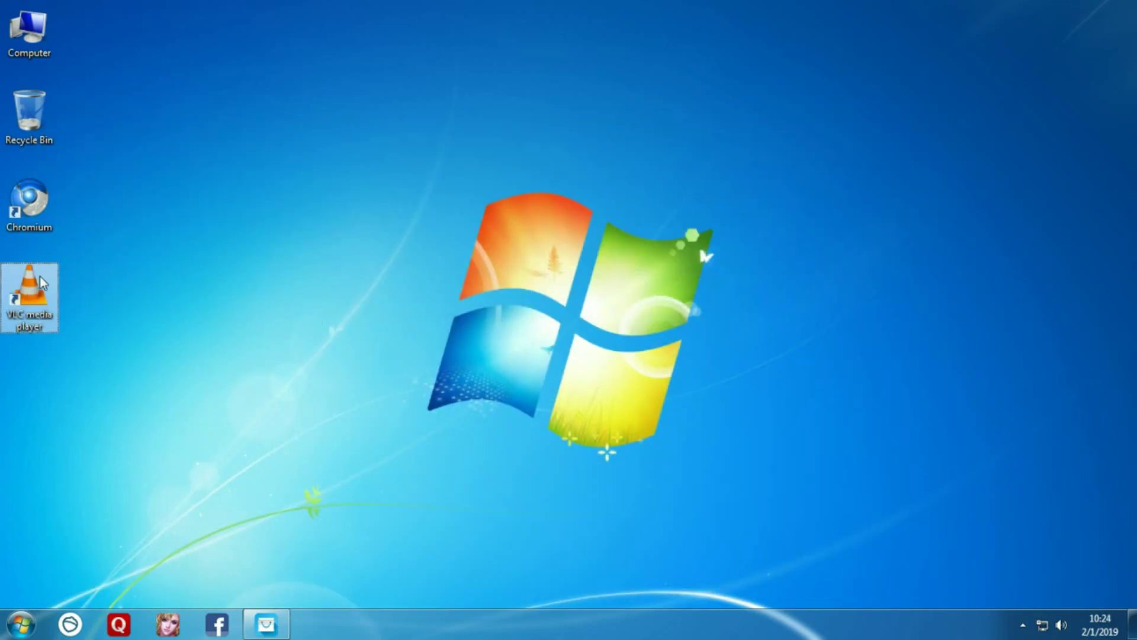
pyautogui.doubleClick(34, 292)
pyautogui.click(21, 623)
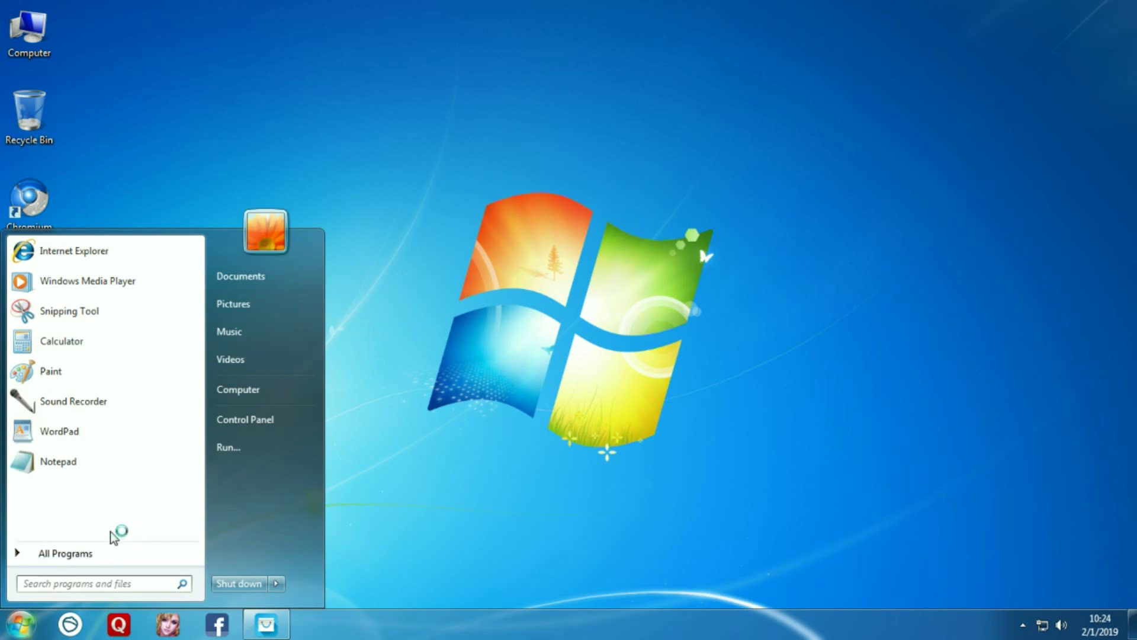
# - Show all programs in the Start menu, then dismiss VLC's privacy policy dialog and close the player
pyautogui.click(123, 545)
pyautogui.scroll(-1, 187, 492)
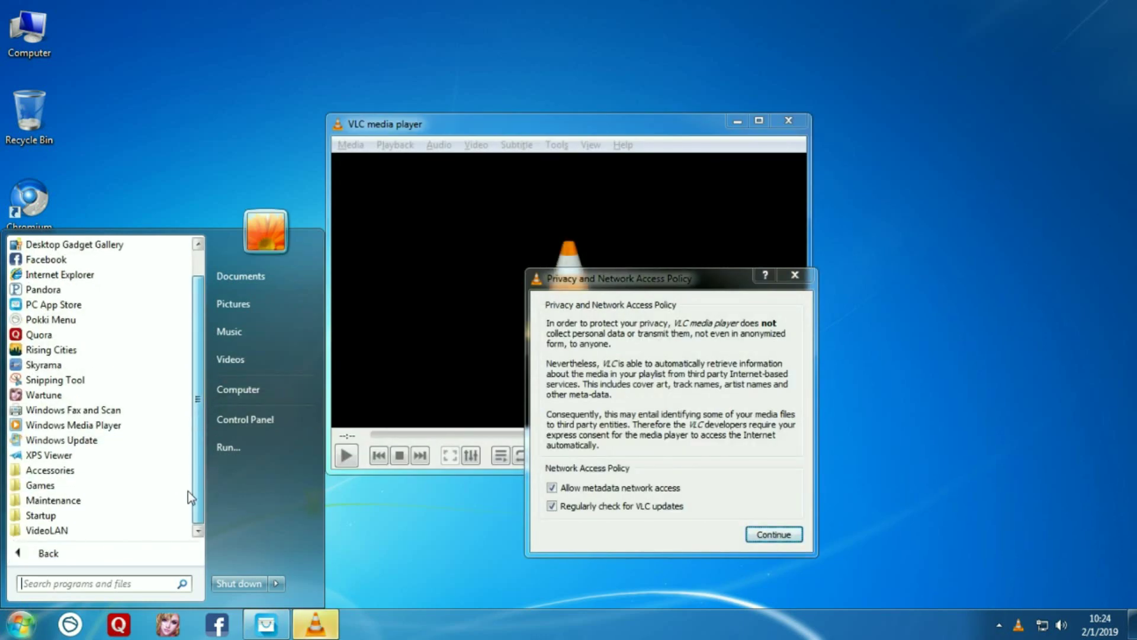
pyautogui.click(787, 274)
pyautogui.click(786, 274)
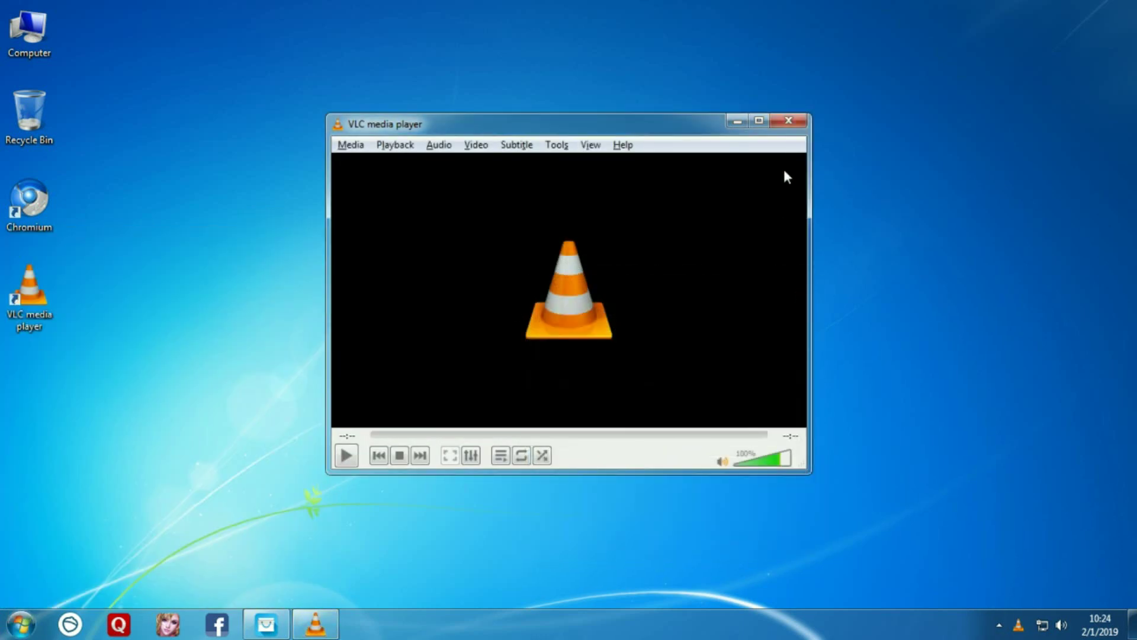
pyautogui.click(787, 118)
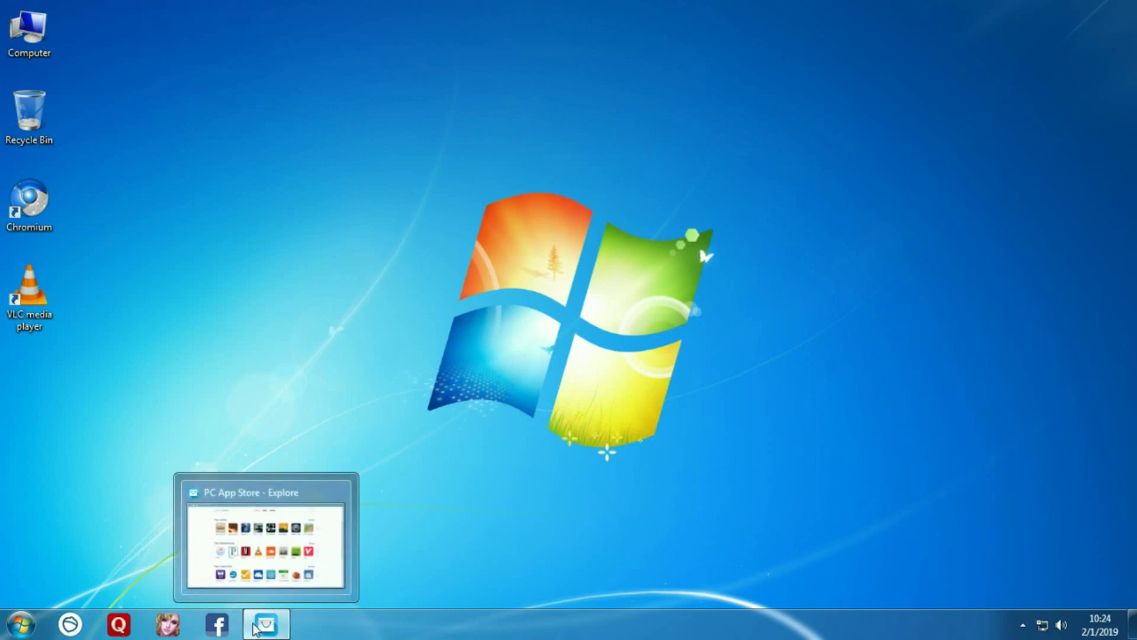
# - Restore the PC App Store window and view the Start menu's full list of installed programs
pyautogui.click(290, 568)
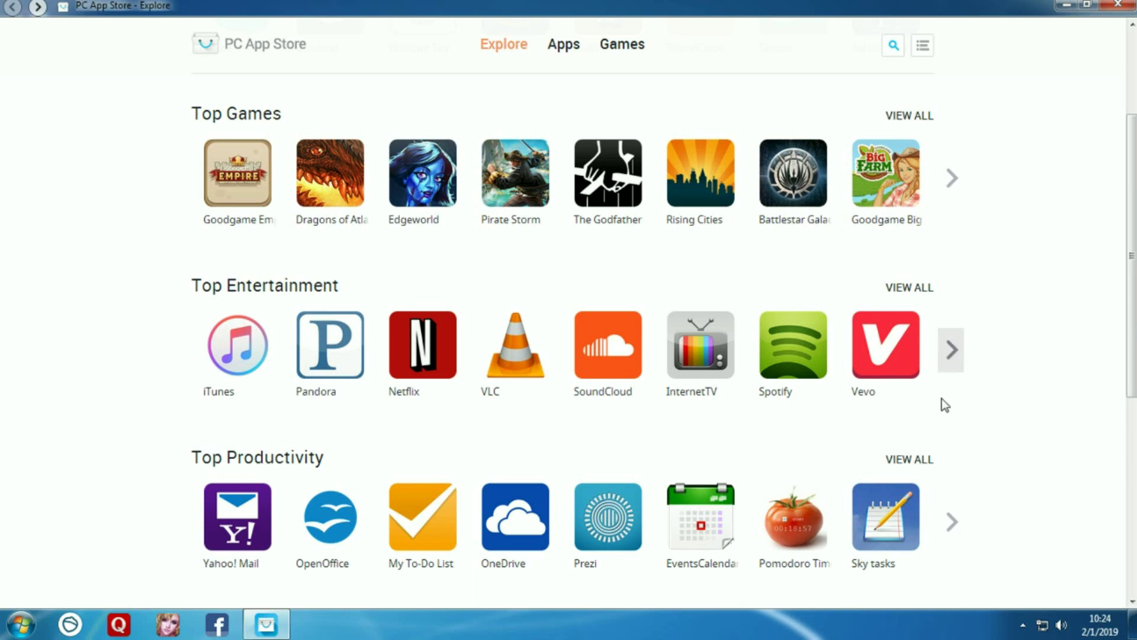
pyautogui.moveTo(1129, 187)
pyautogui.mouseDown()
pyautogui.moveTo(1130, 284)
pyautogui.moveTo(1129, 178)
pyautogui.mouseUp()
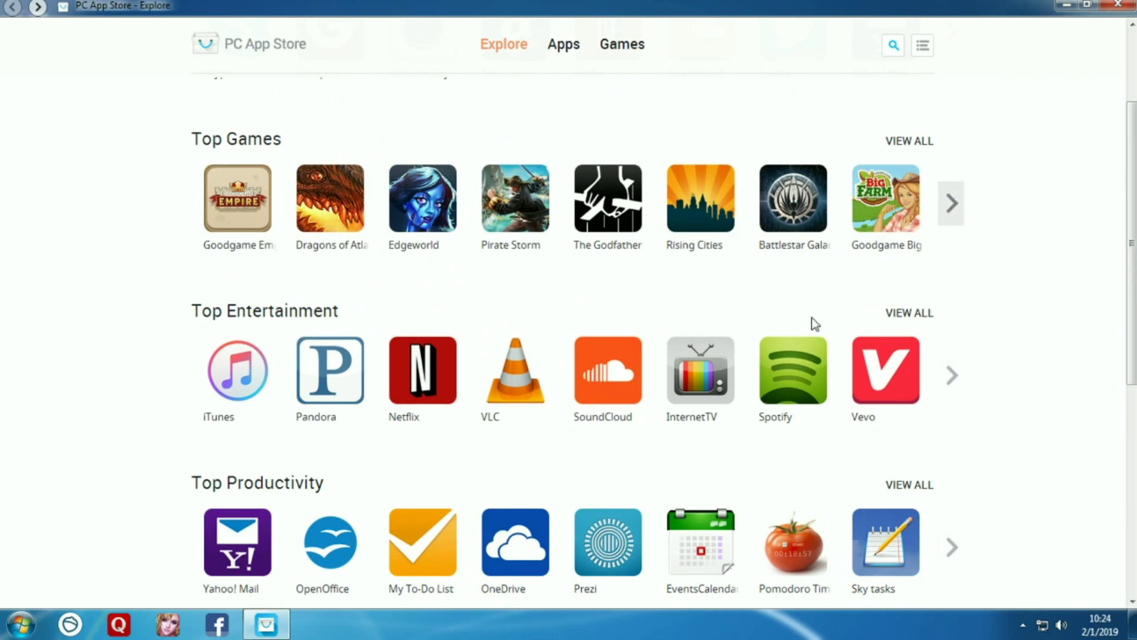
pyautogui.click(25, 624)
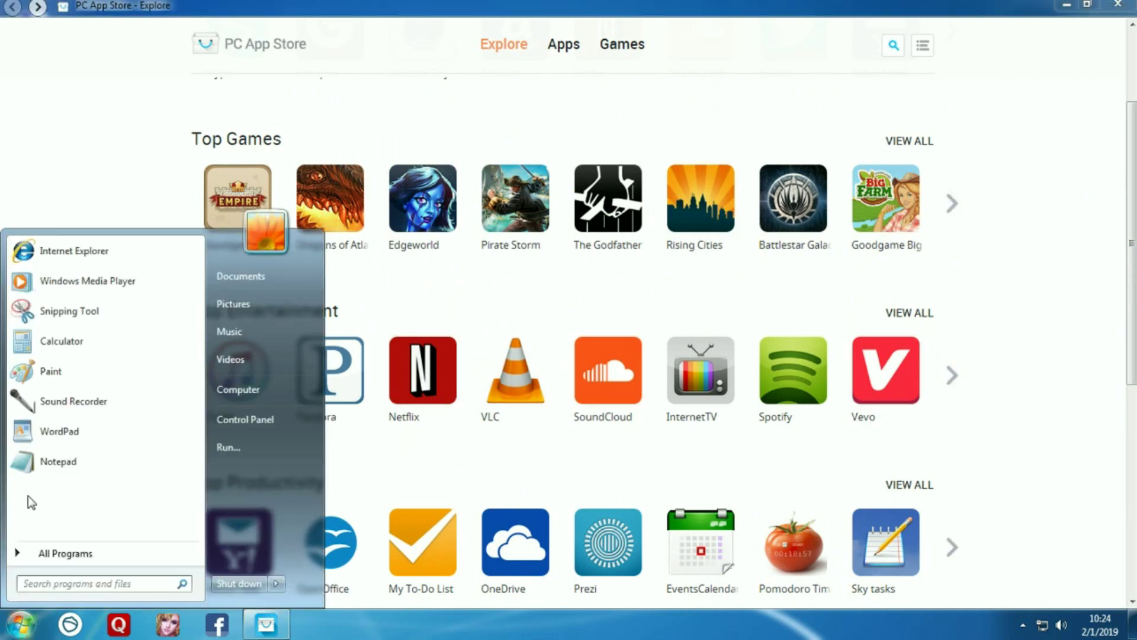
pyautogui.click(44, 553)
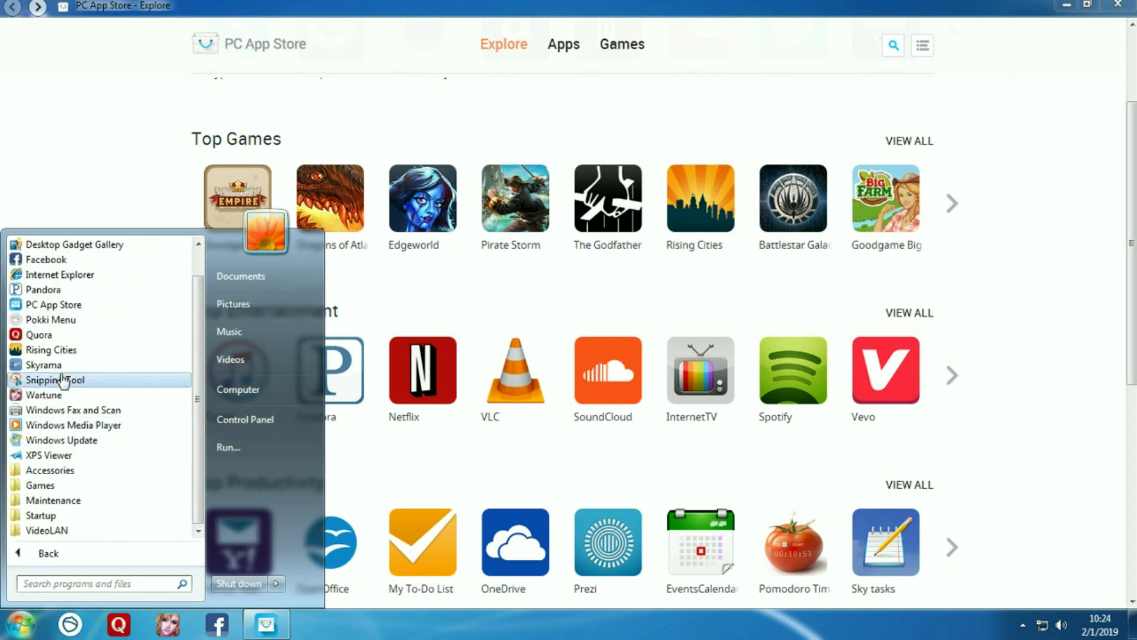
pyautogui.click(95, 134)
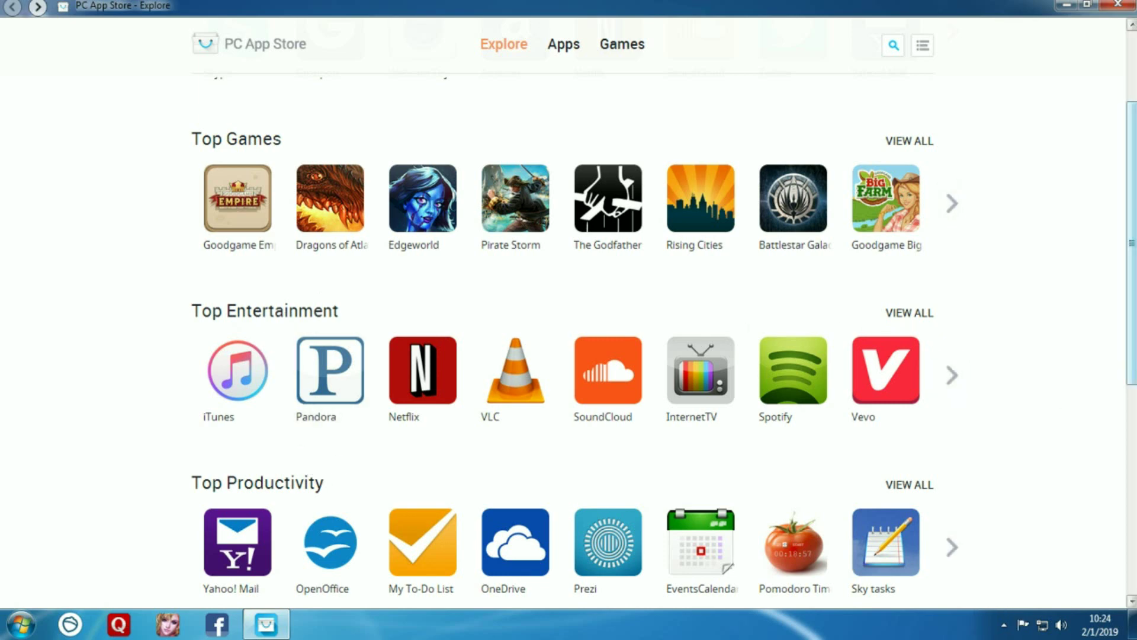
# - Browse further games in the Top Games row of the store's Explore page
pyautogui.moveTo(1128, 372)
pyautogui.mouseDown()
pyautogui.moveTo(1127, 462)
pyautogui.moveTo(1127, 359)
pyautogui.mouseUp()
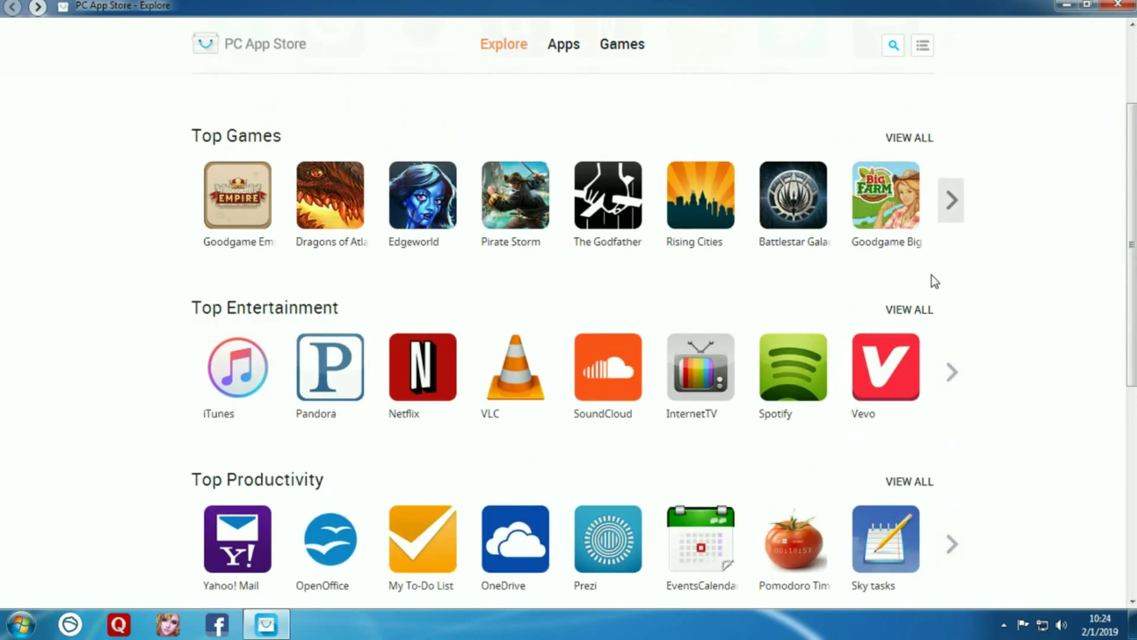
pyautogui.scroll(2, 934, 279)
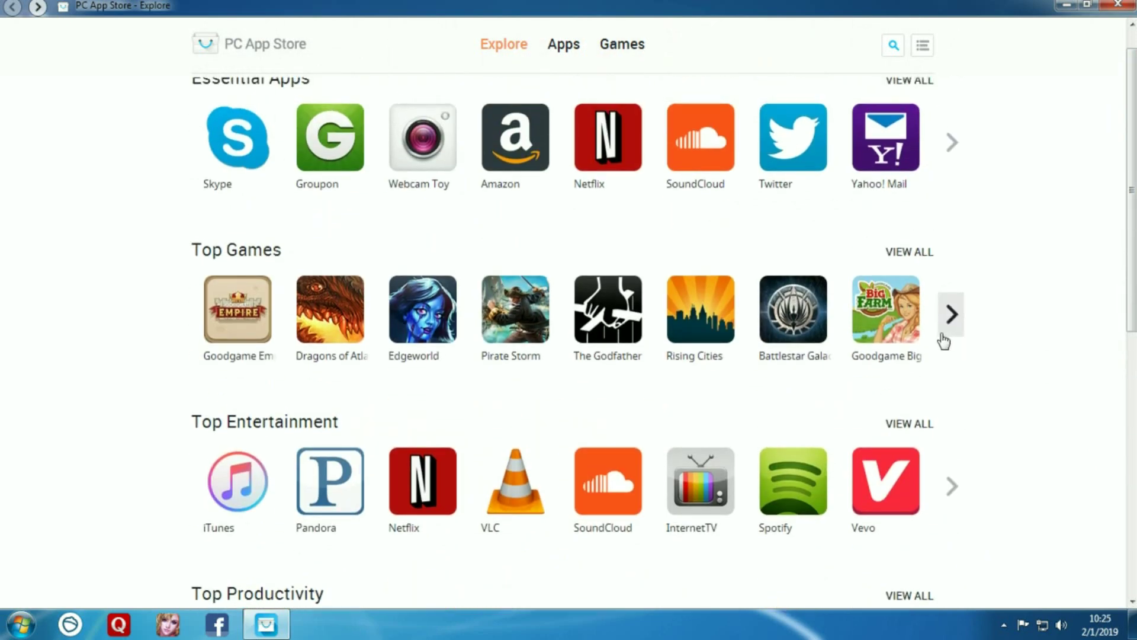
pyautogui.click(946, 333)
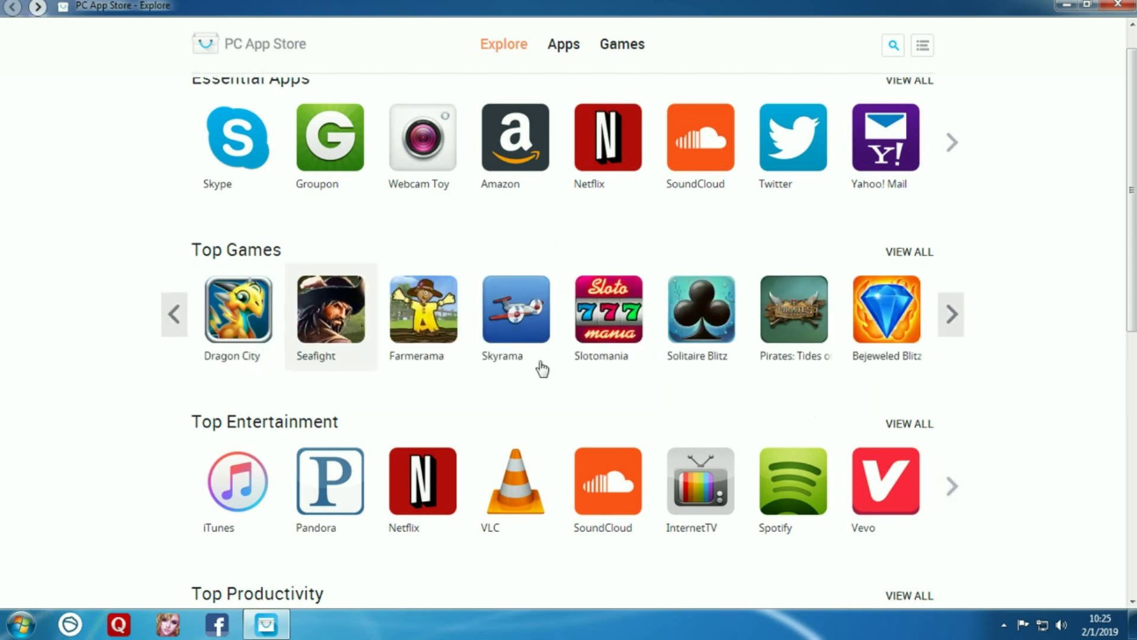
pyautogui.scroll(1, 790, 361)
# - Launch Cut the Rope from the Start menu's full program list
pyautogui.click(23, 624)
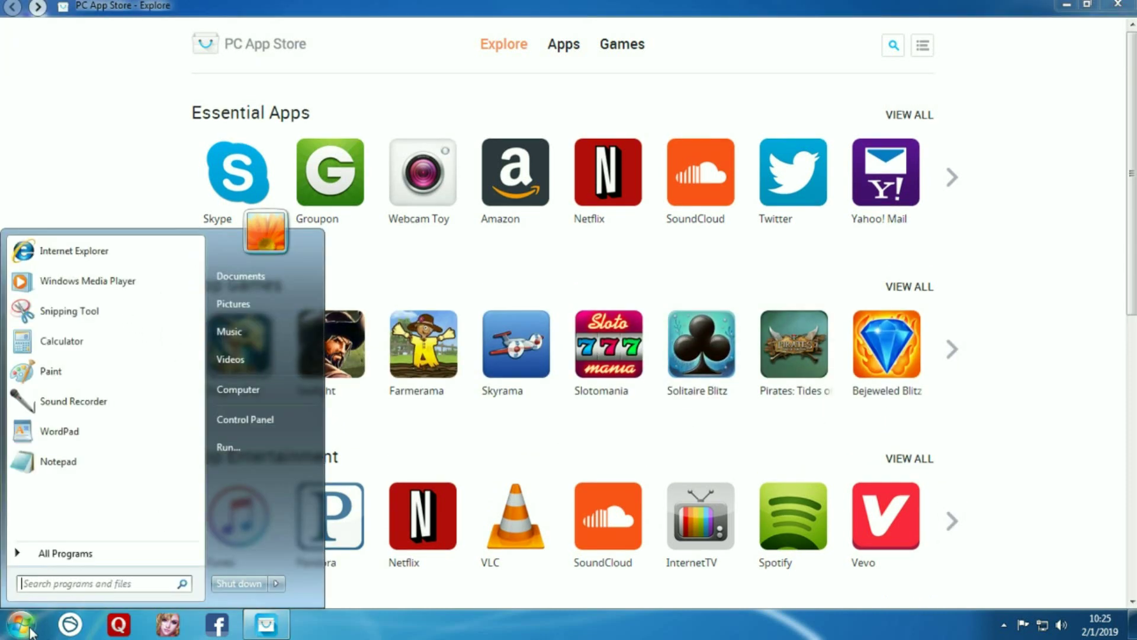
pyautogui.click(73, 561)
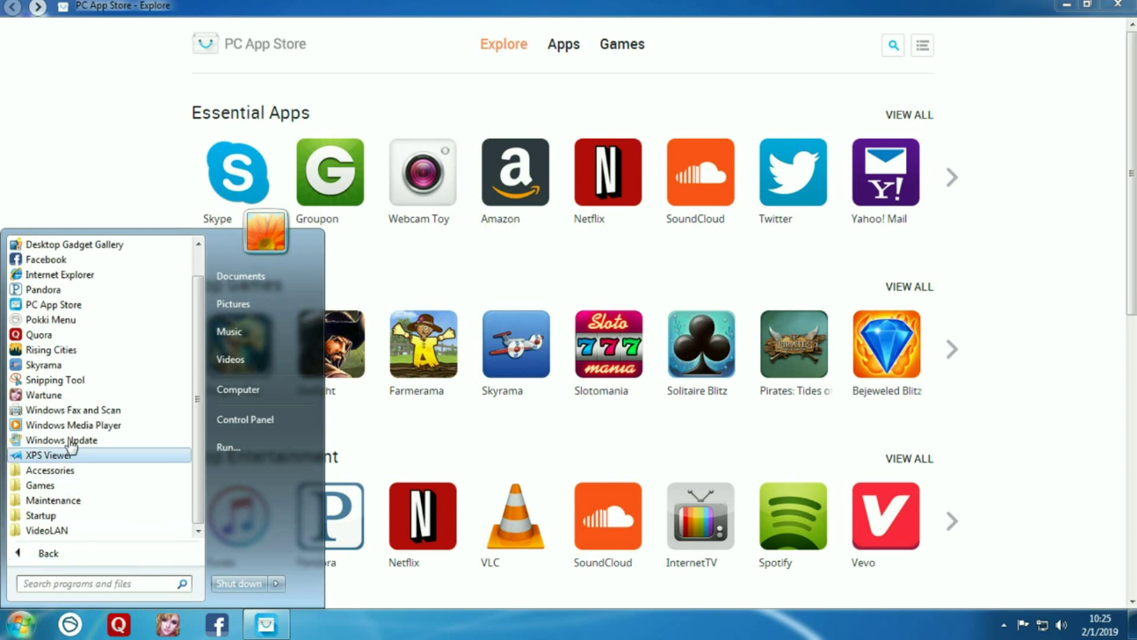
pyautogui.scroll(1, 94, 335)
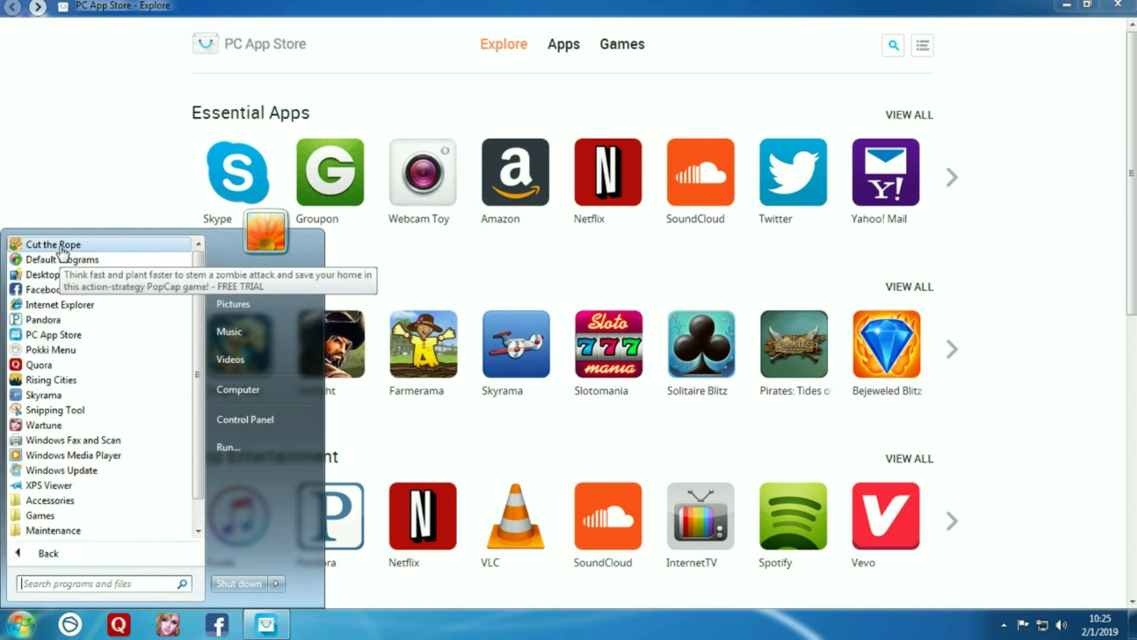
pyautogui.click(60, 246)
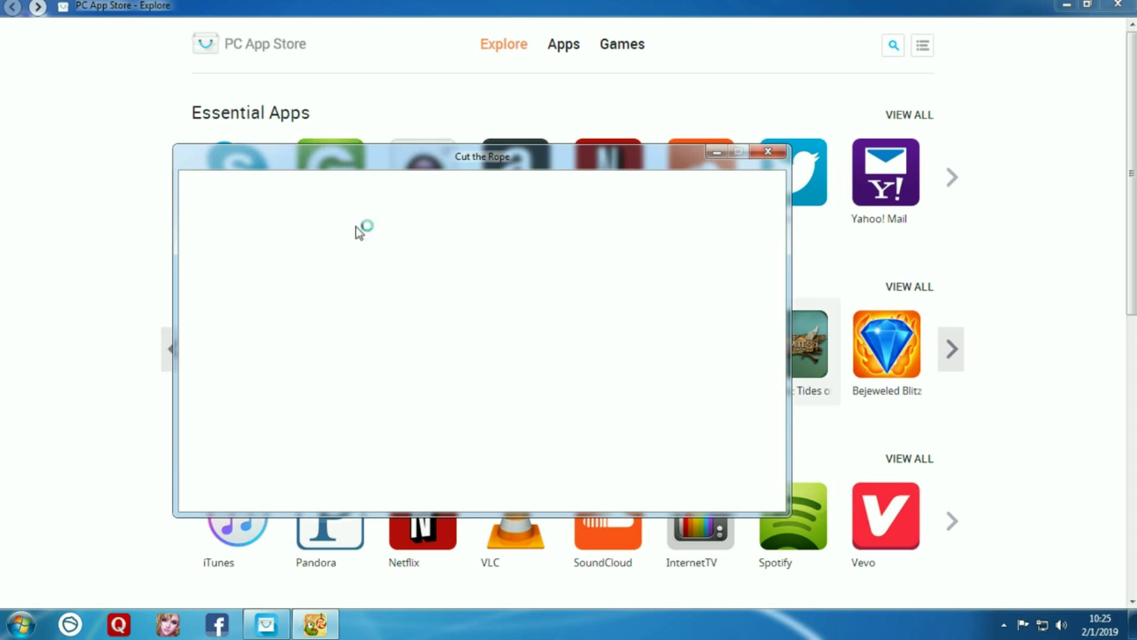
# - Reposition the Cut the Rope window and minimize the PC App Store behind it
pyautogui.moveTo(426, 162); pyautogui.dragTo(304, 79)
pyautogui.moveTo(385, 76); pyautogui.dragTo(415, 70)
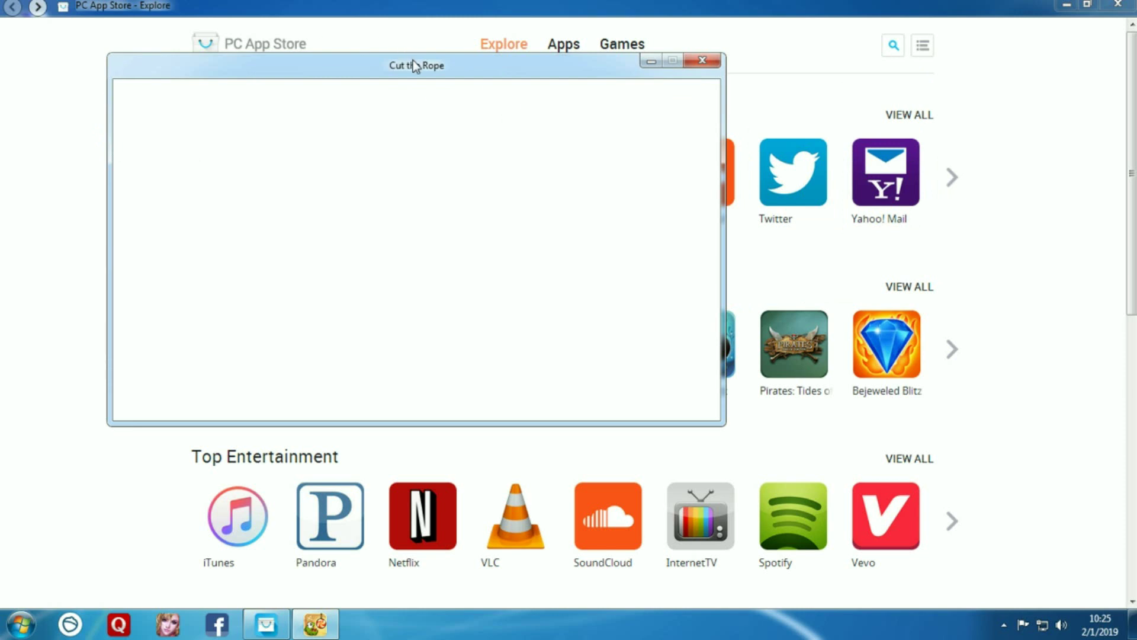
pyautogui.moveTo(414, 65); pyautogui.dragTo(424, 193)
pyautogui.click(1065, 7)
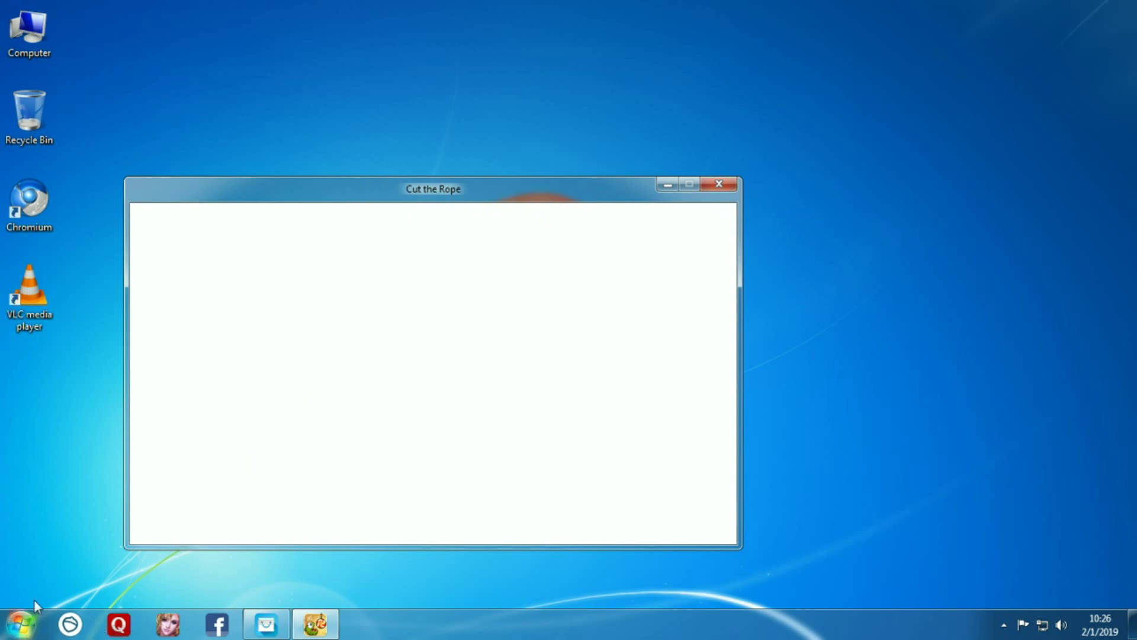
# - Launch VLC media player from the desktop, dismiss its privacy policy dialog, and enlarge the player window
pyautogui.click(27, 271)
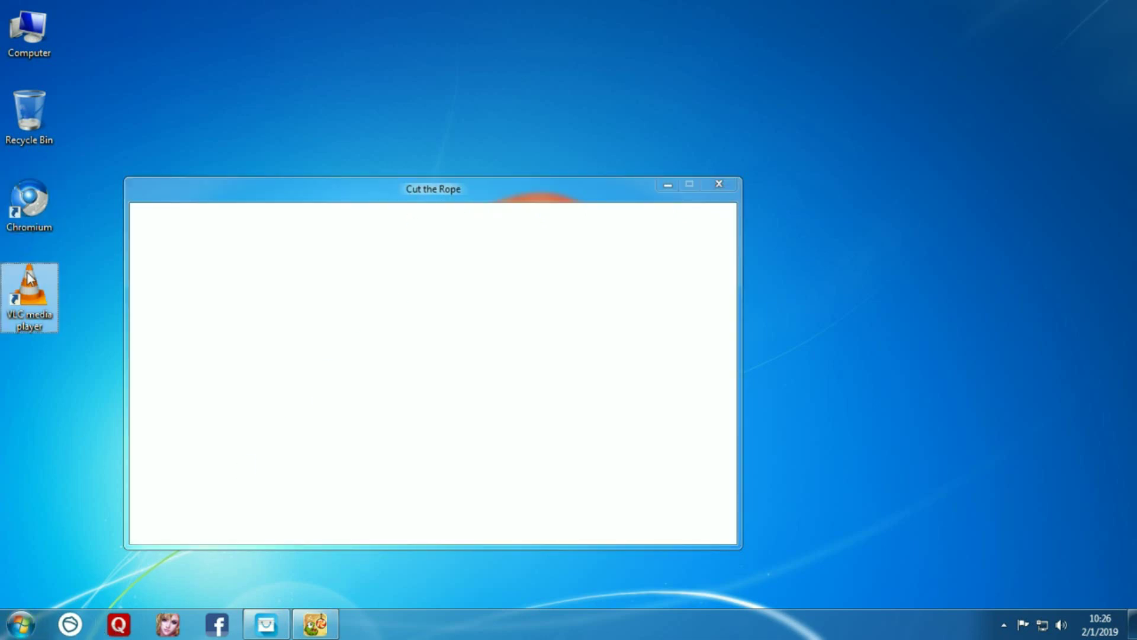
pyautogui.doubleClick(37, 272)
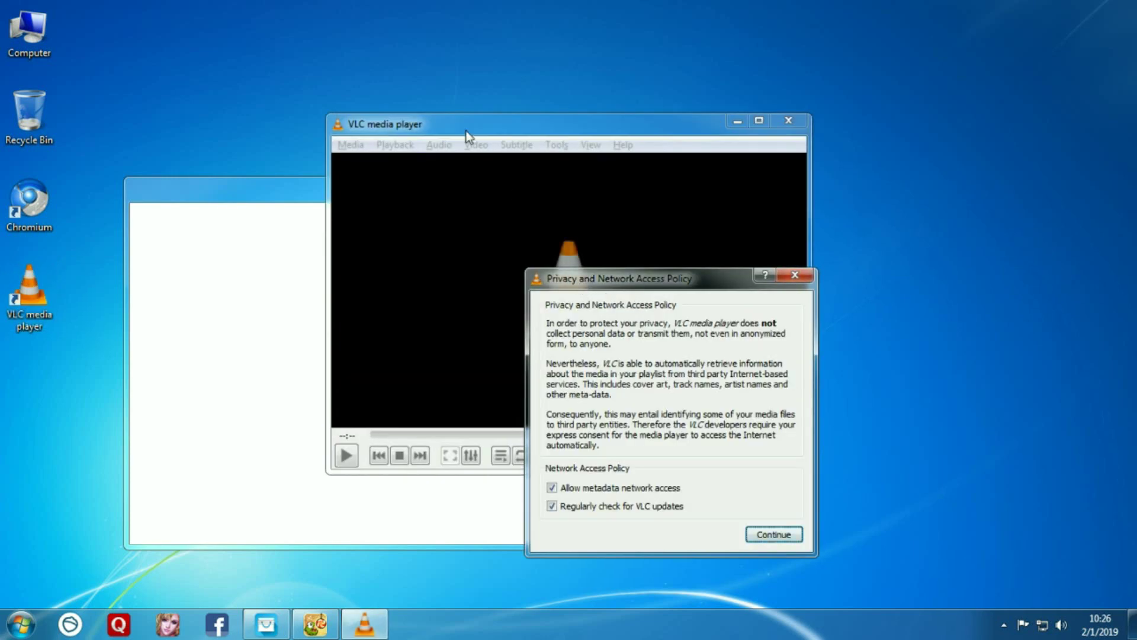
pyautogui.click(795, 275)
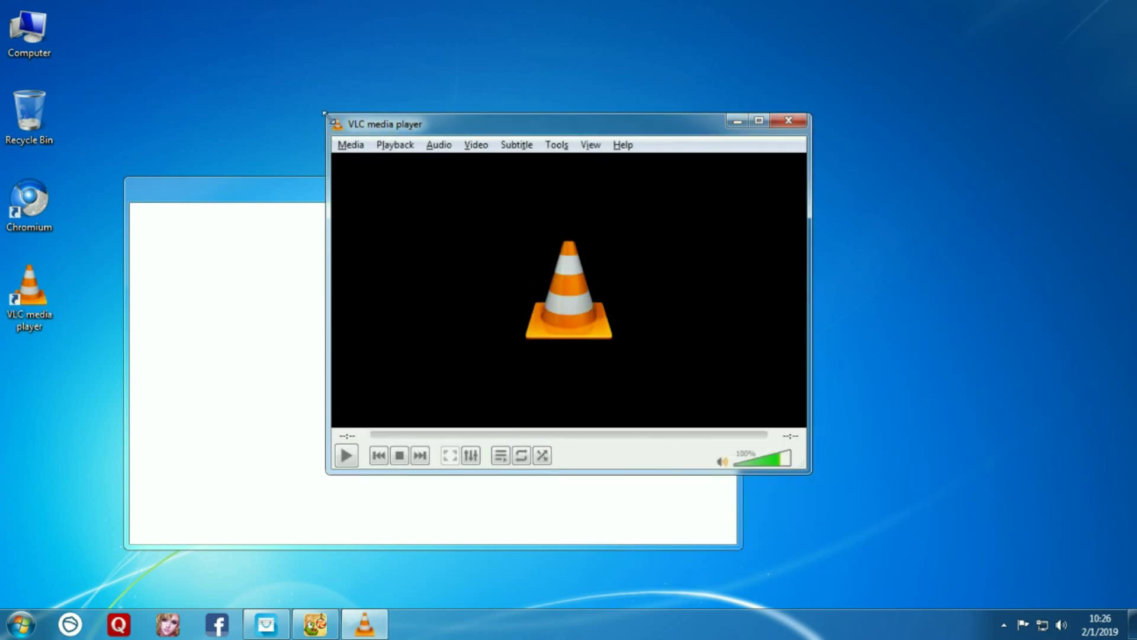
pyautogui.moveTo(326, 114); pyautogui.dragTo(42, 37)
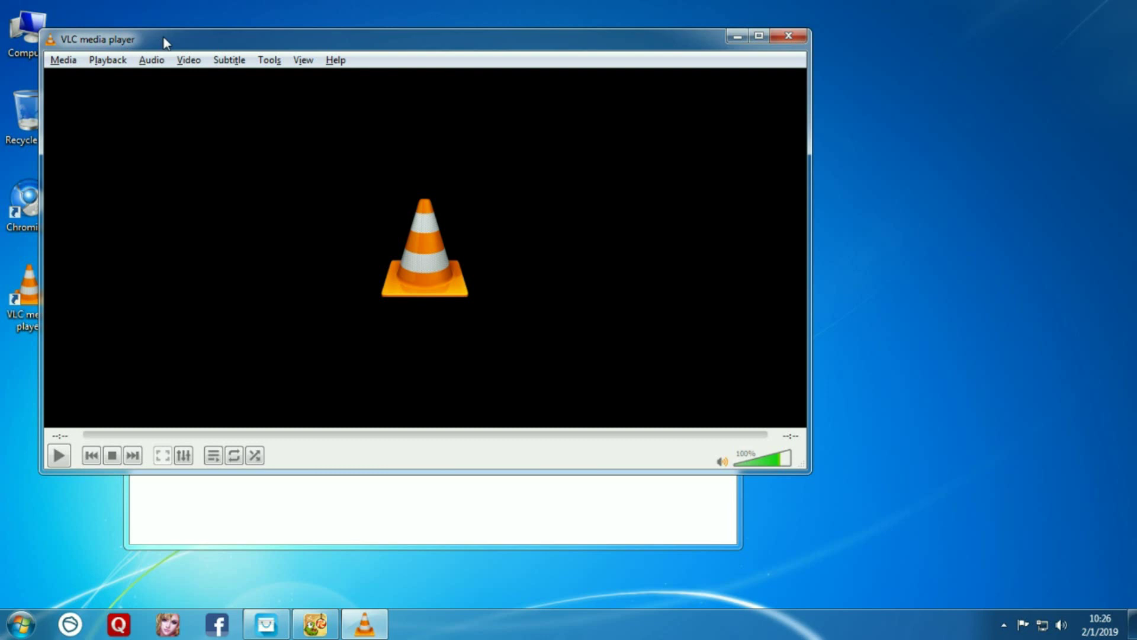
# - View the VLC window's system menu and close the player through its title bar cone
pyautogui.click(54, 39)
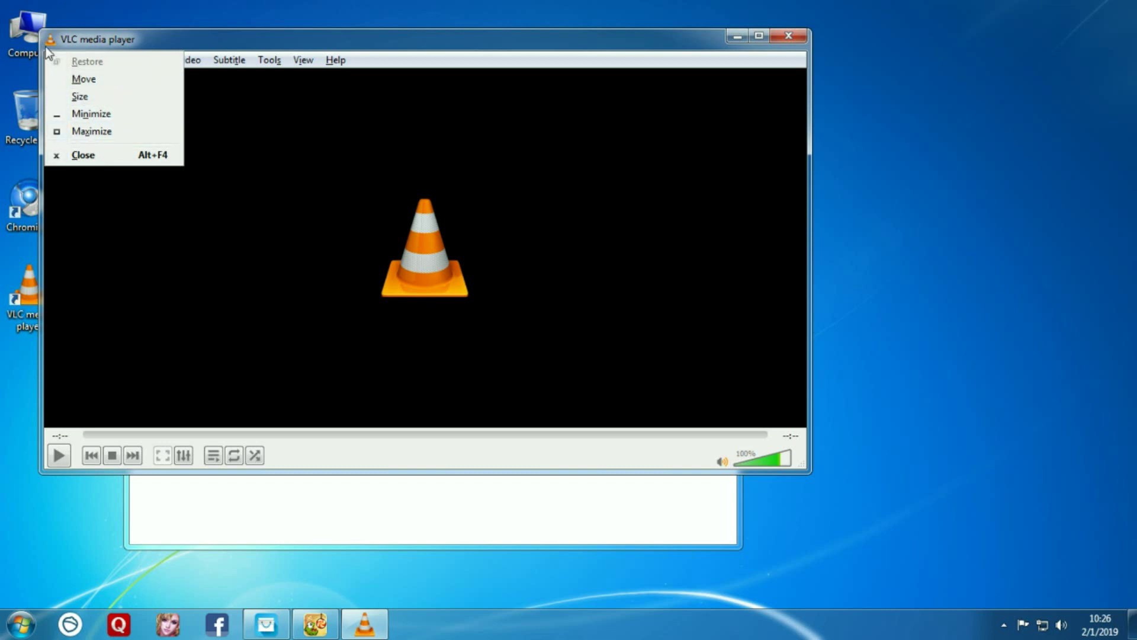
pyautogui.click(230, 37)
pyautogui.click(51, 39)
pyautogui.click(69, 36)
pyautogui.click(52, 41)
pyautogui.doubleClick(52, 44)
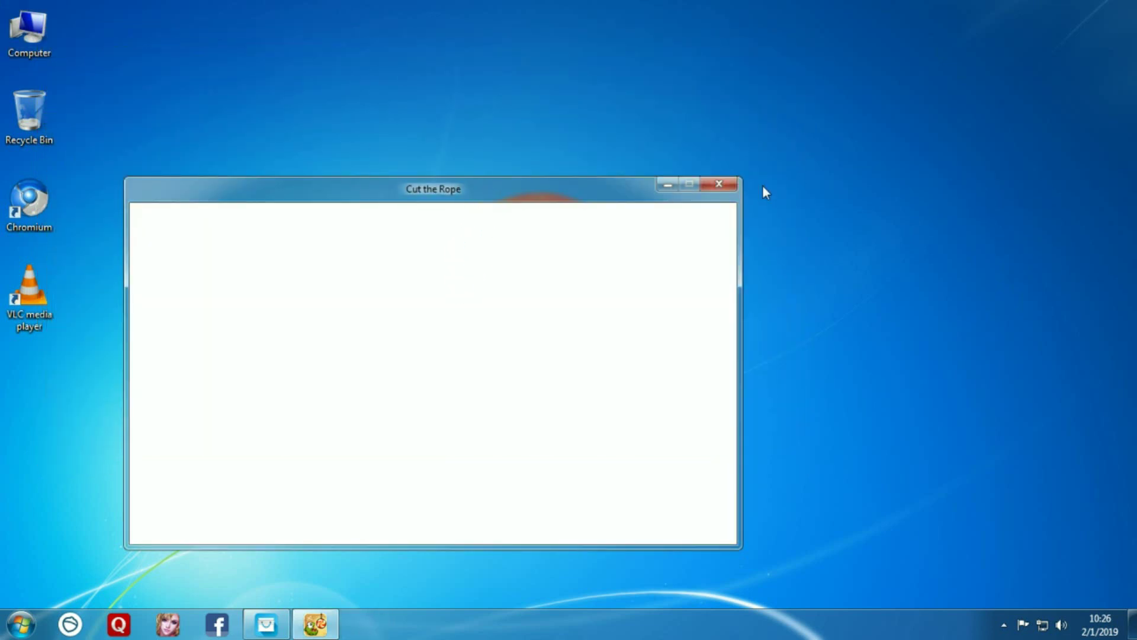
# - Close the Cut the Rope window and view the favorites in the Pokki menu
pyautogui.click(722, 189)
pyautogui.click(70, 624)
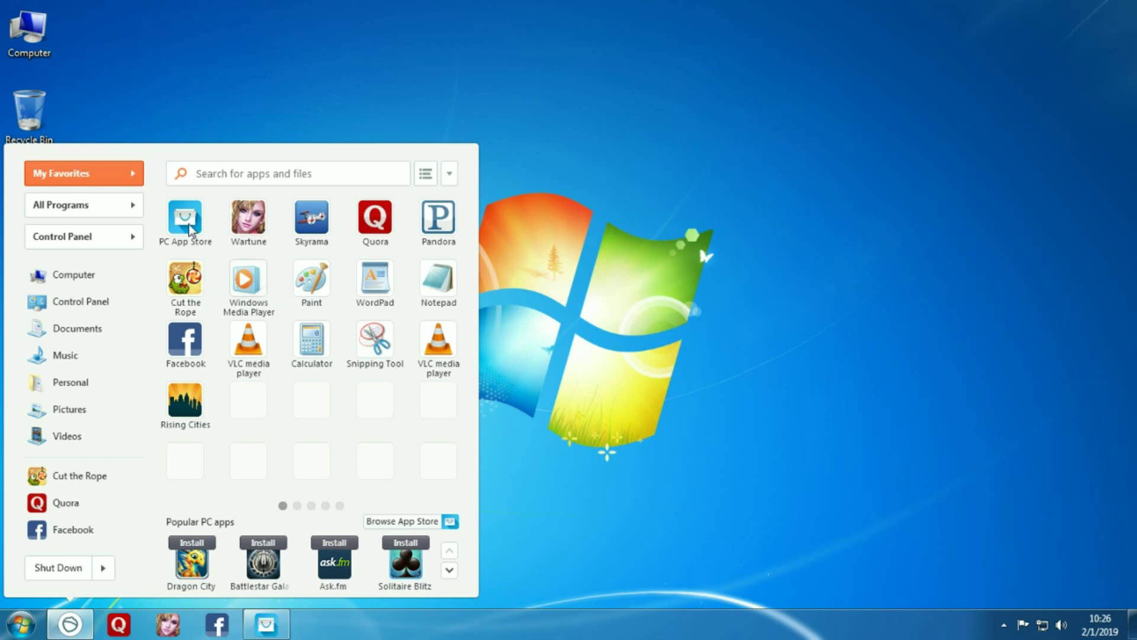
pyautogui.press('Escape')
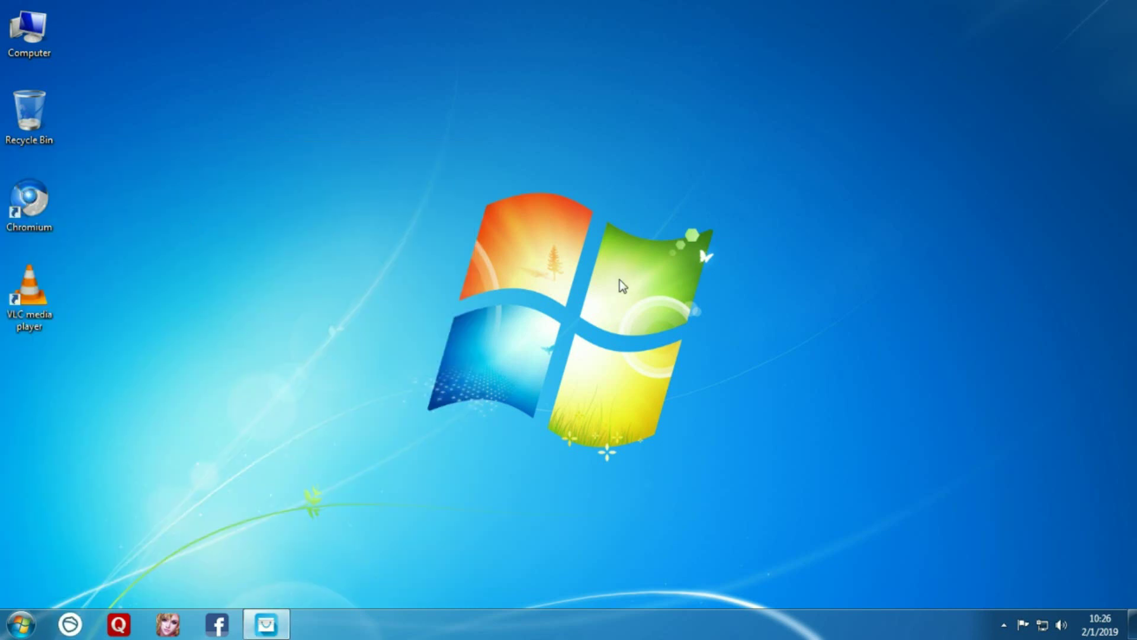
# - Restore the PC App Store, go to its Apps page, and view the Start menu's full program list
pyautogui.click(266, 624)
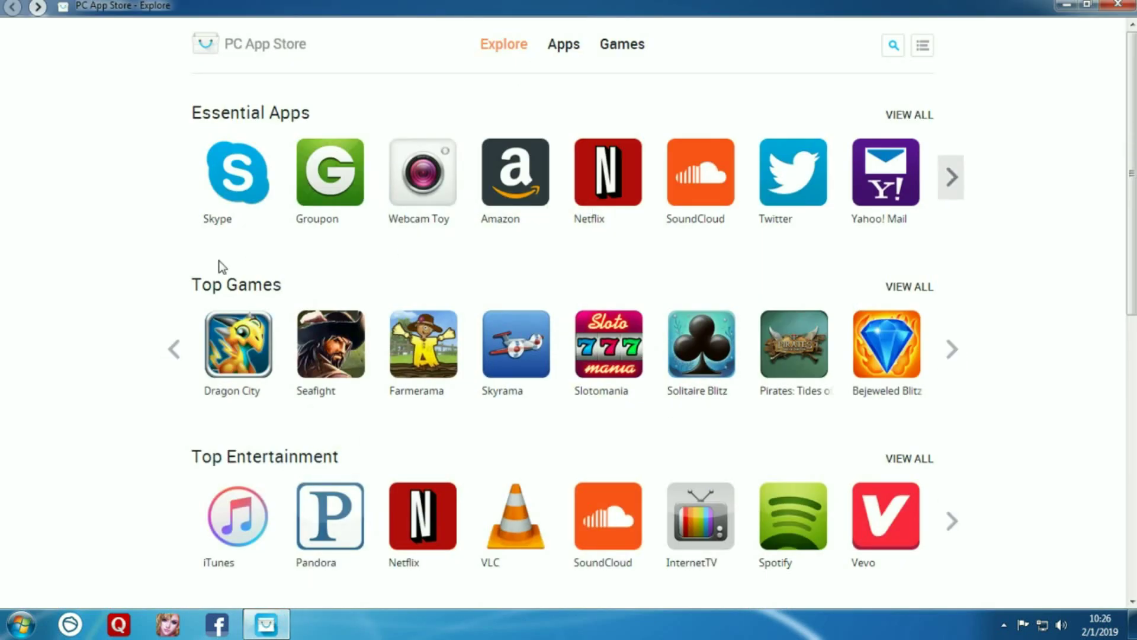
pyautogui.click(555, 48)
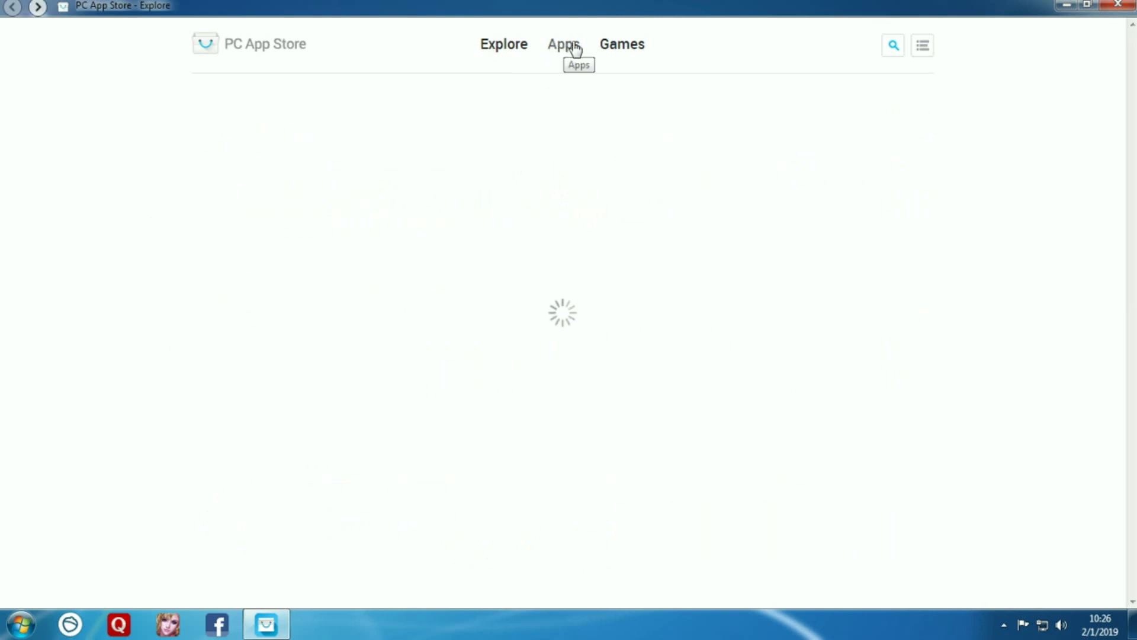
pyautogui.click(21, 624)
pyautogui.click(61, 552)
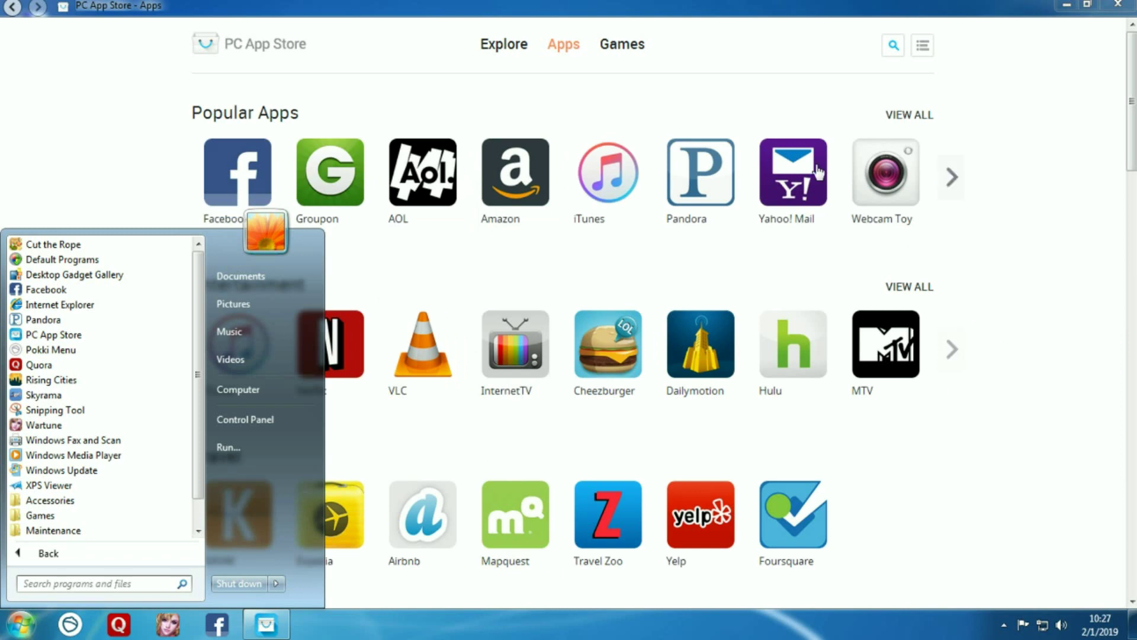
pyautogui.moveTo(1133, 76); pyautogui.dragTo(1127, 36)
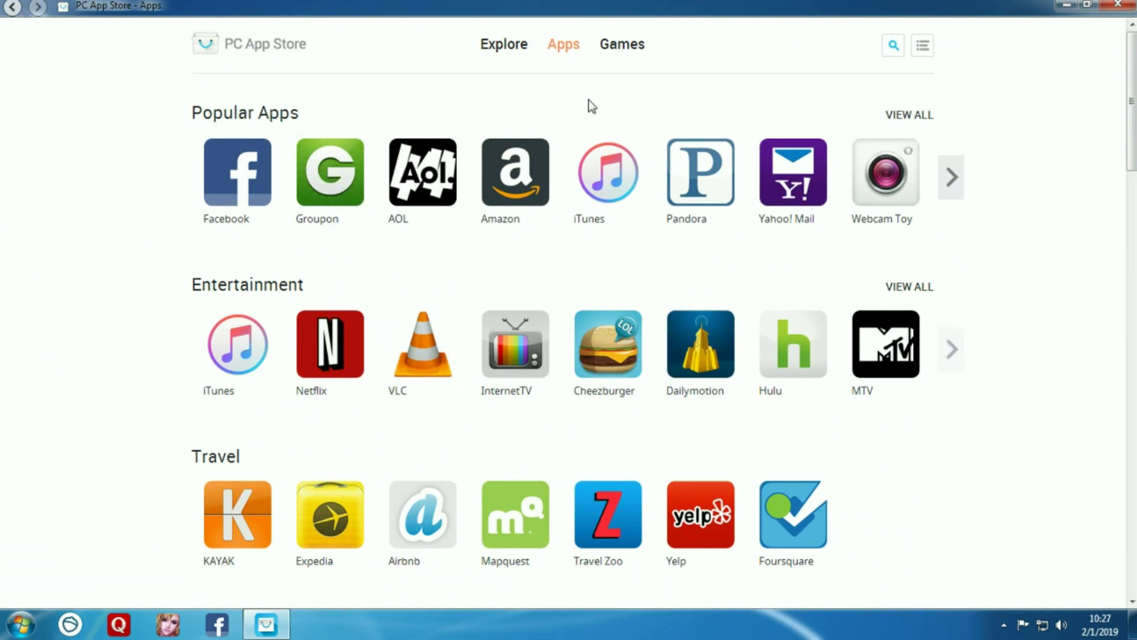
# - Browse through the Popular Apps row to its end
pyautogui.click(951, 176)
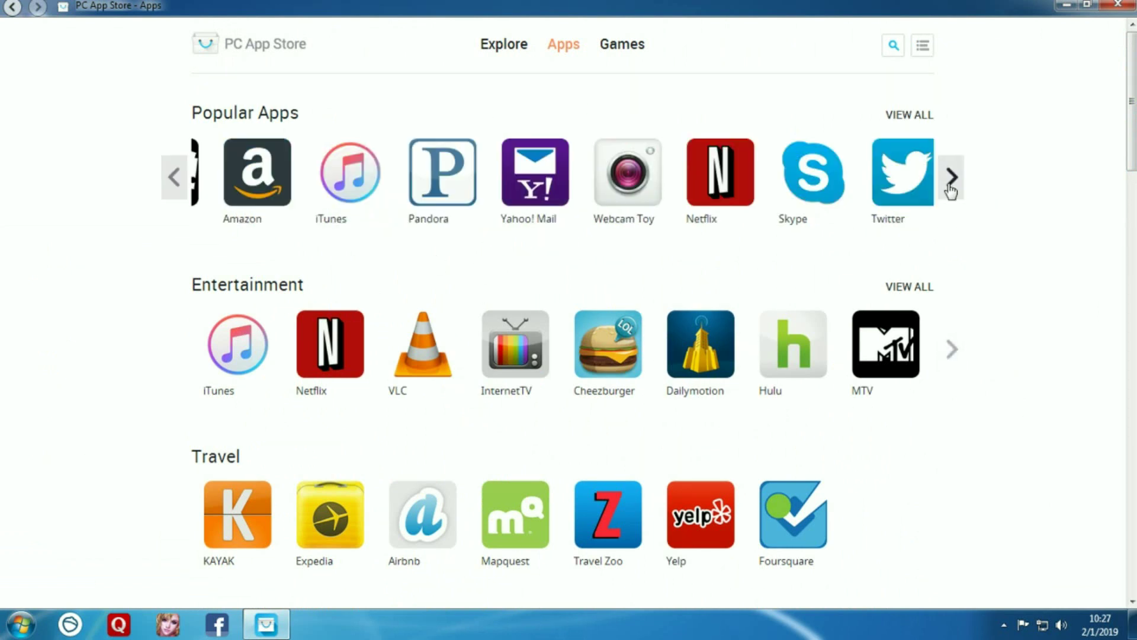
pyautogui.click(951, 177)
pyautogui.click(951, 176)
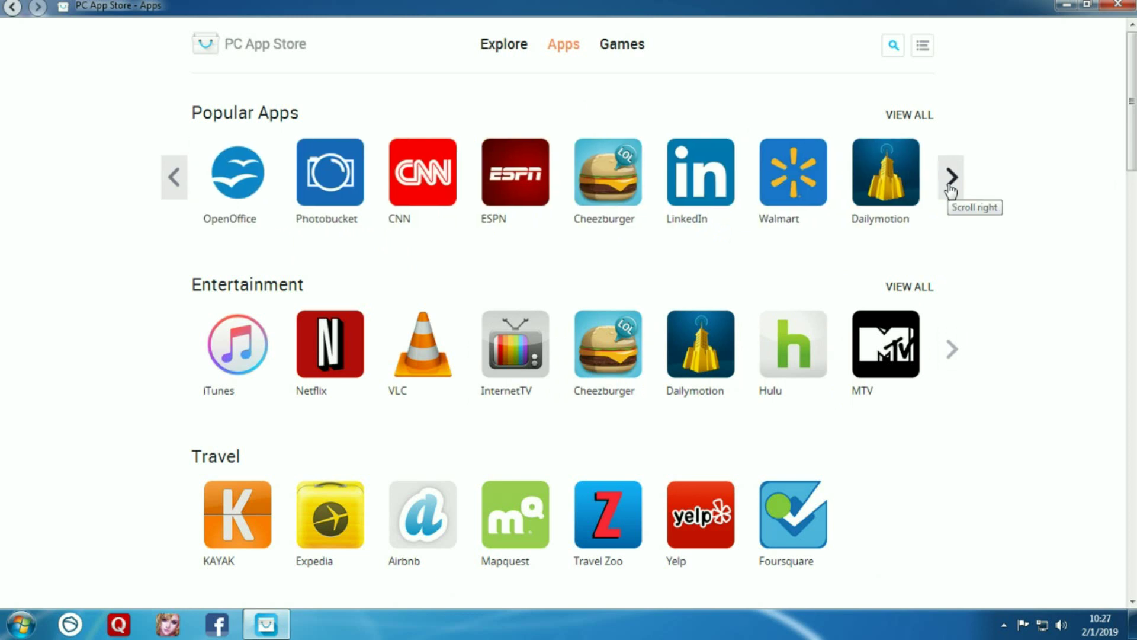
pyautogui.click(950, 177)
pyautogui.click(950, 177)
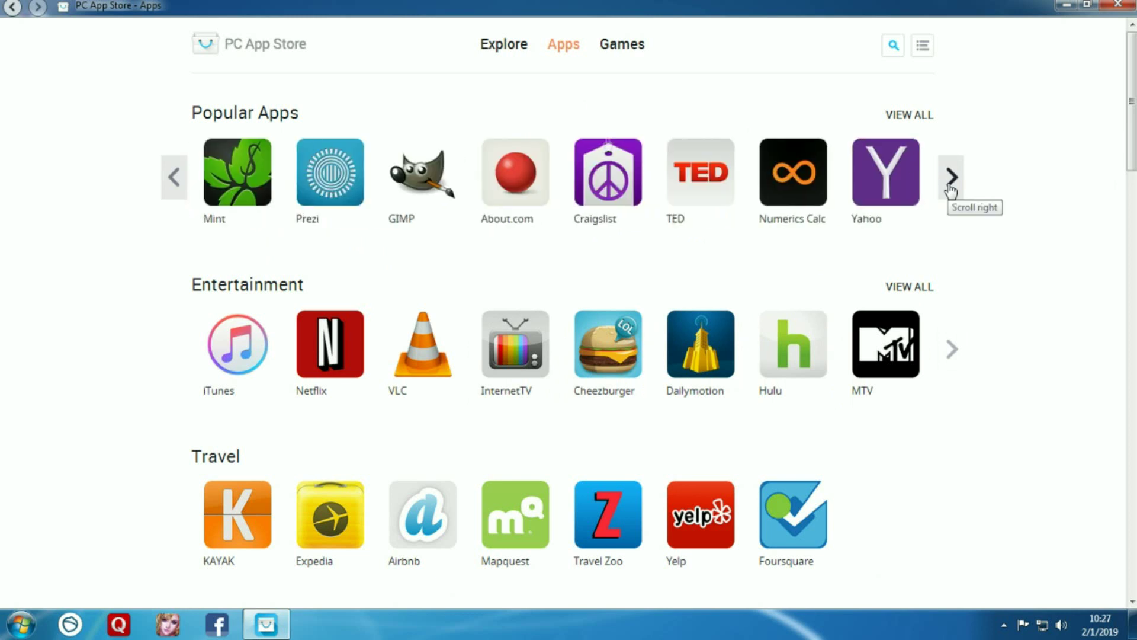
pyautogui.click(949, 178)
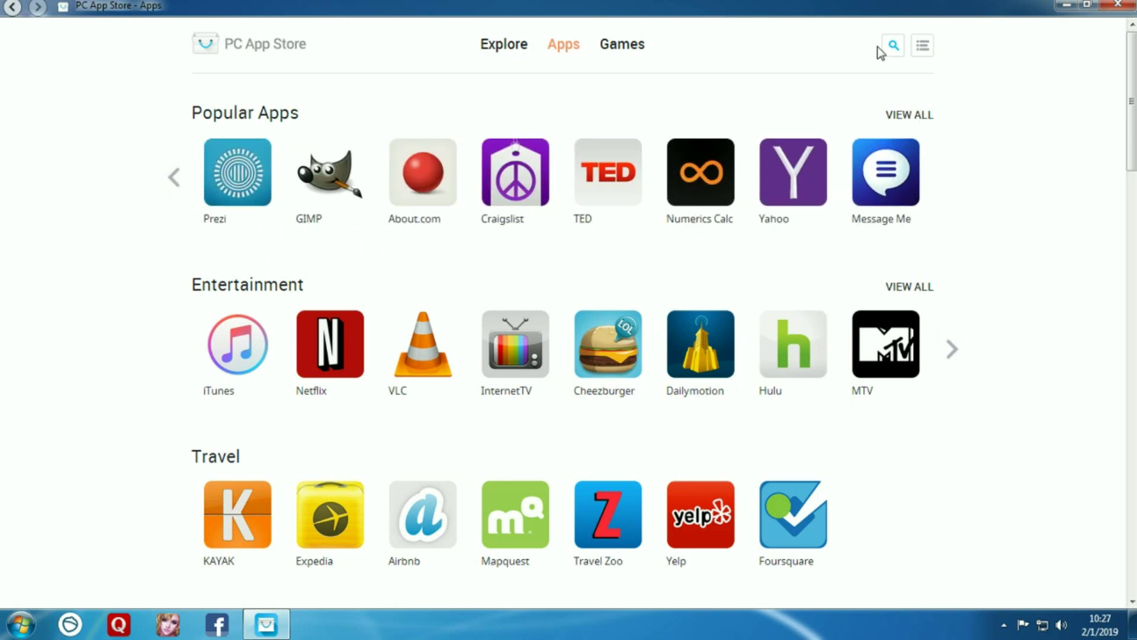
# - Show the store's list of app installations and retry installing Skype
pyautogui.click(893, 45)
pyautogui.click(931, 51)
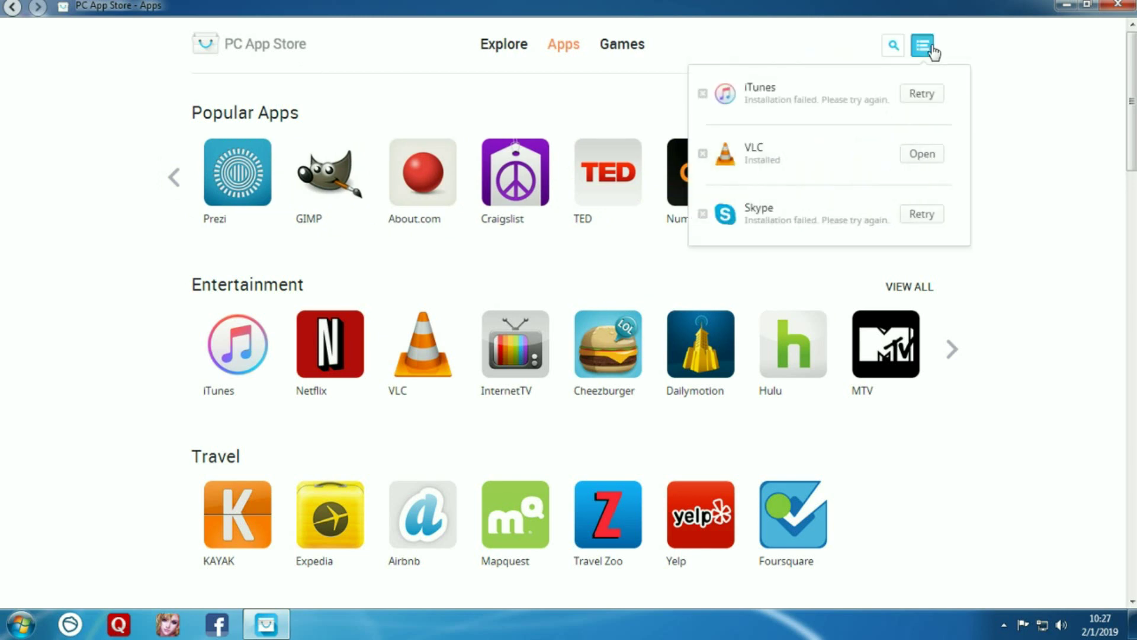
pyautogui.click(938, 221)
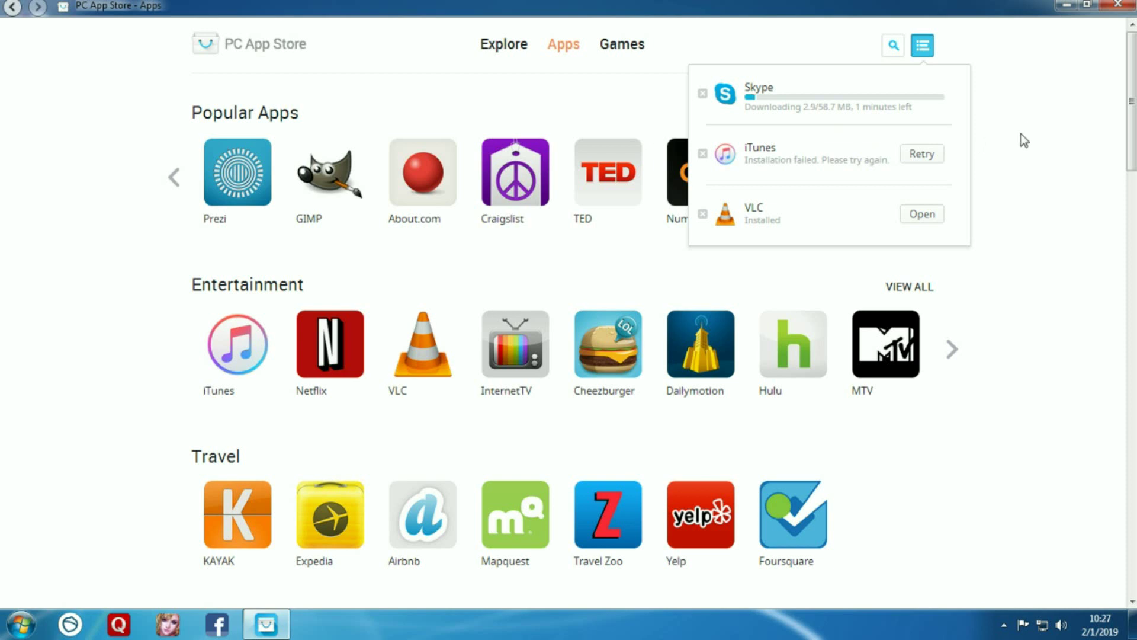
# - Dismiss the list of app installations and open the Cheezburger app's page from the Entertainment row
pyautogui.click(1017, 148)
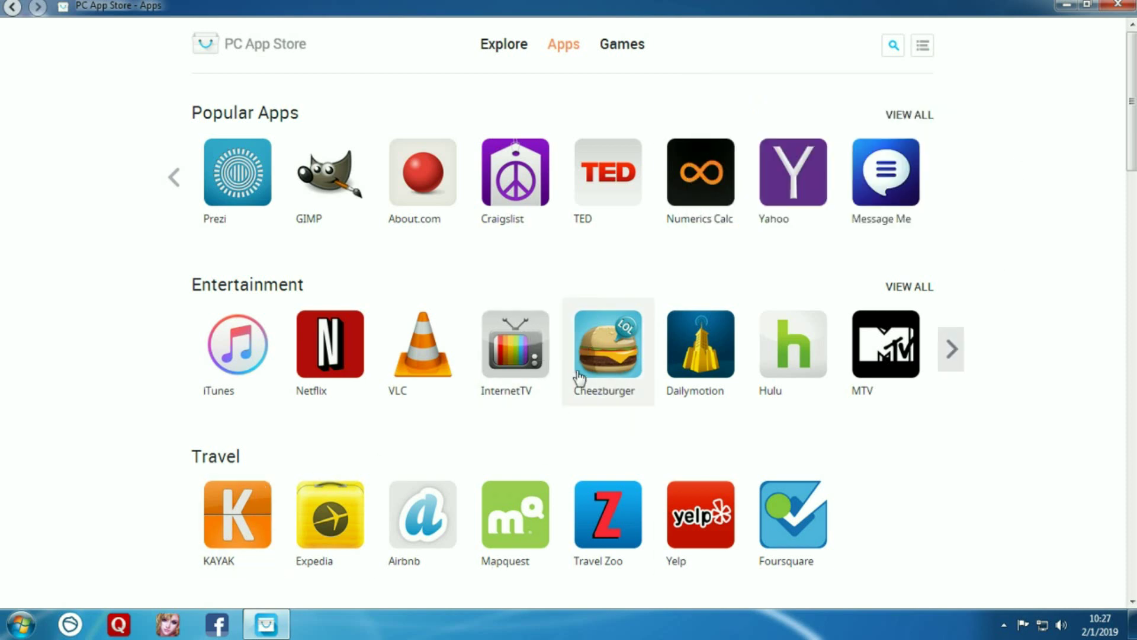
pyautogui.click(608, 360)
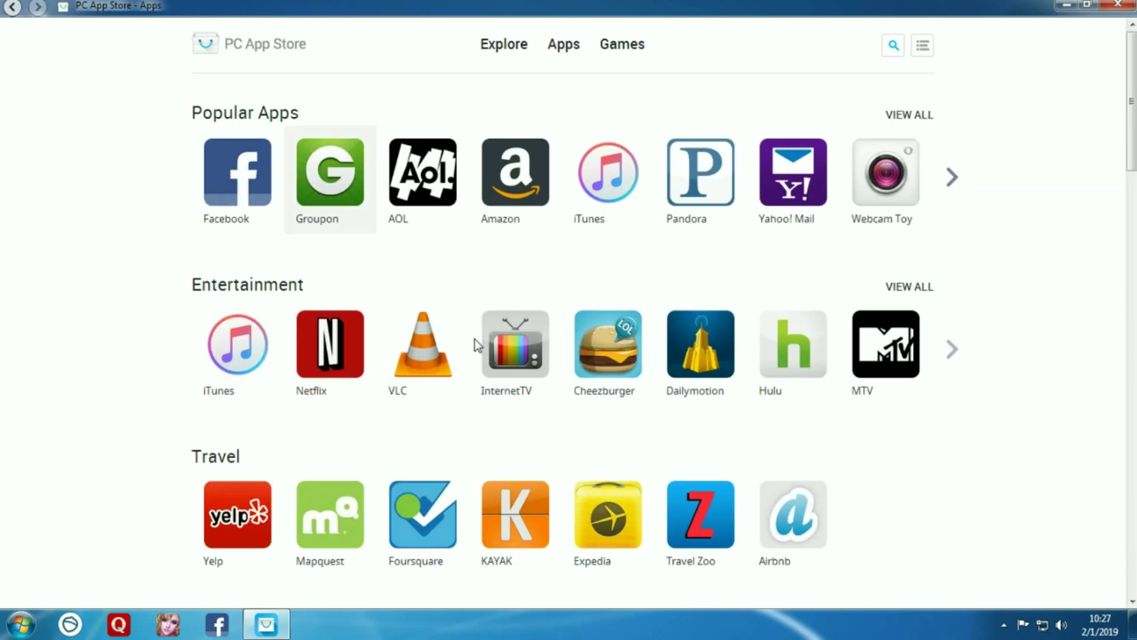
pyautogui.click(607, 342)
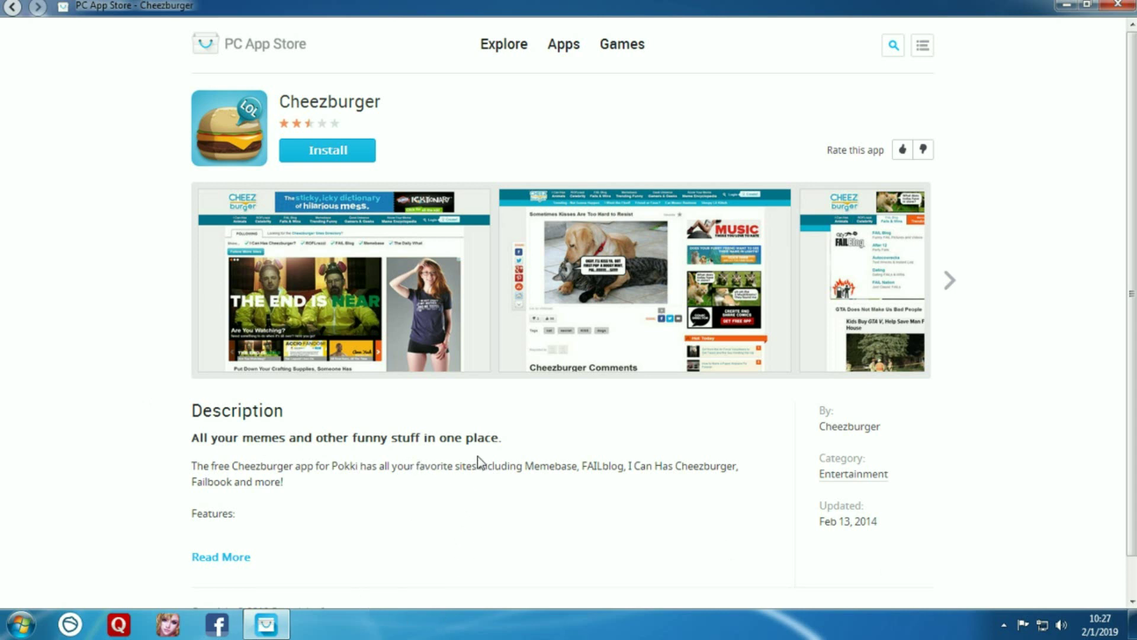
# - Expand the full Cheezburger description and read through its features and list of included sites
pyautogui.click(221, 558)
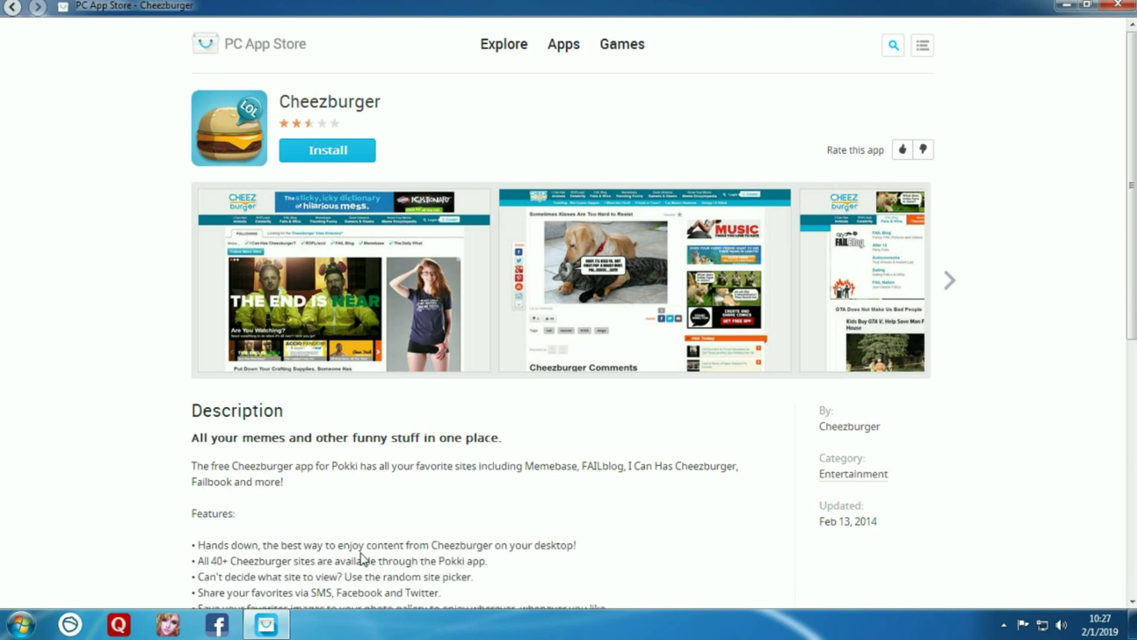
pyautogui.scroll(-2, 510, 521)
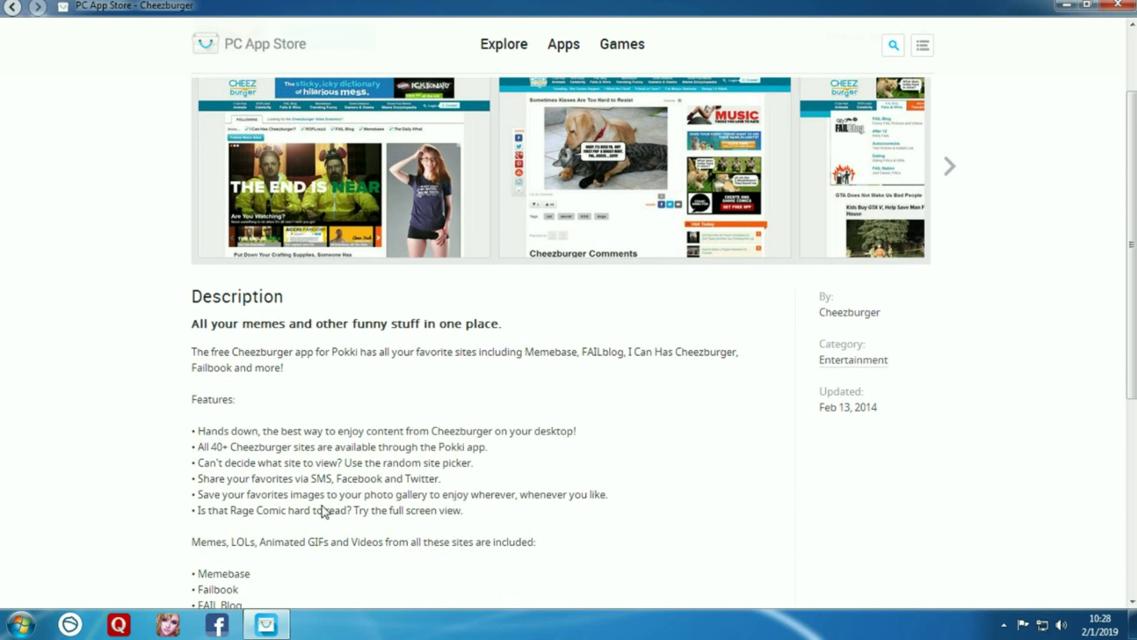
pyautogui.scroll(-4, 322, 508)
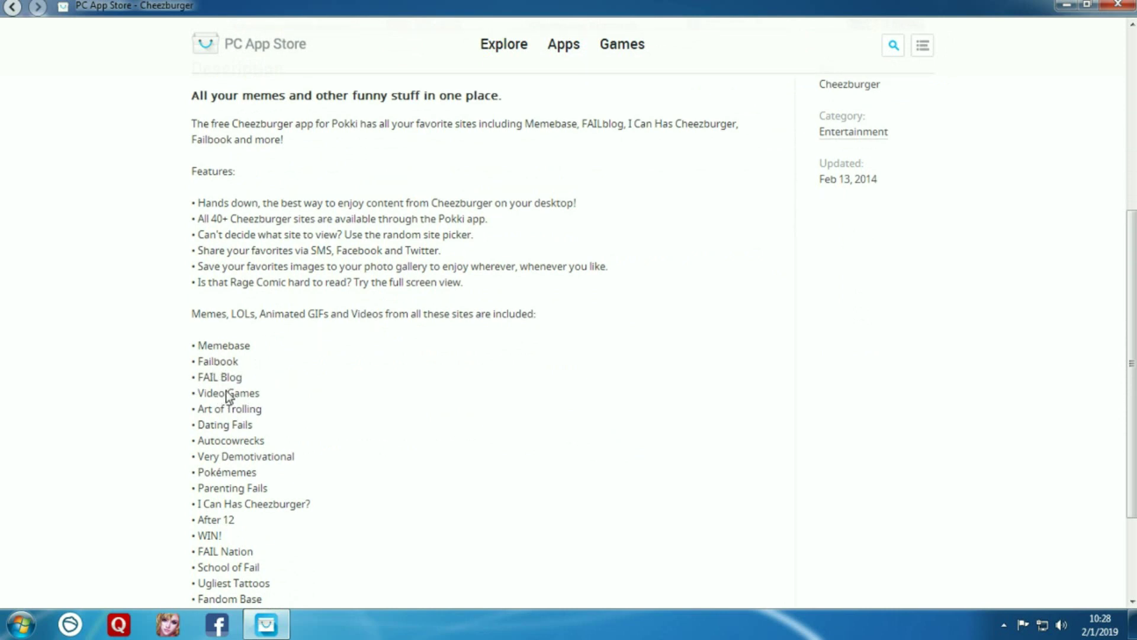
pyautogui.scroll(-2, 233, 507)
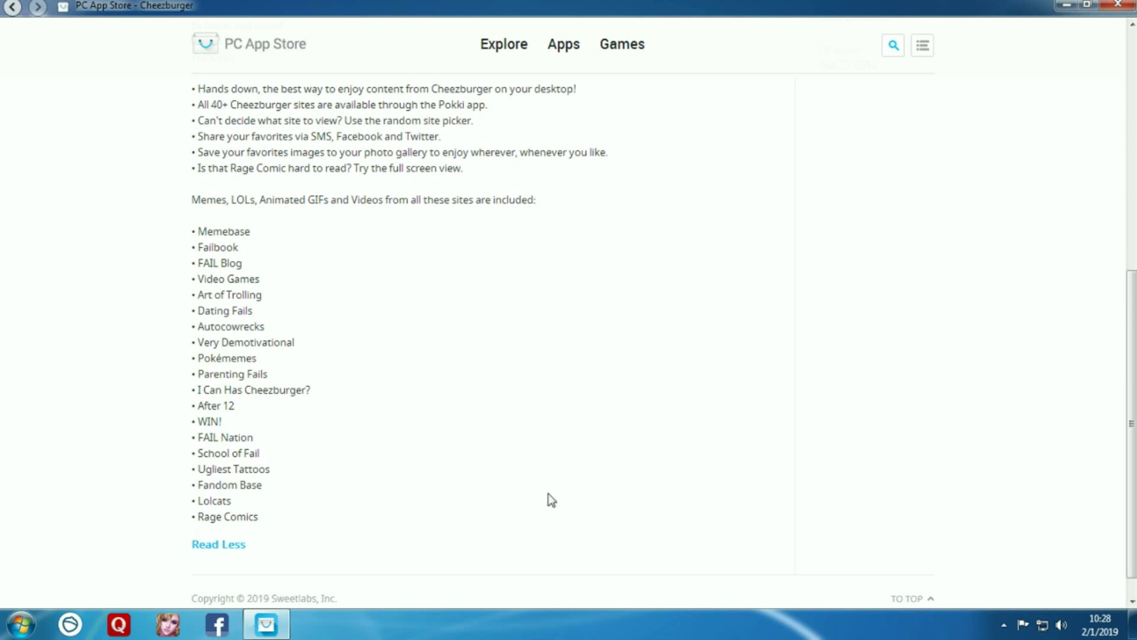
pyautogui.scroll(2, 576, 361)
pyautogui.scroll(2, 580, 355)
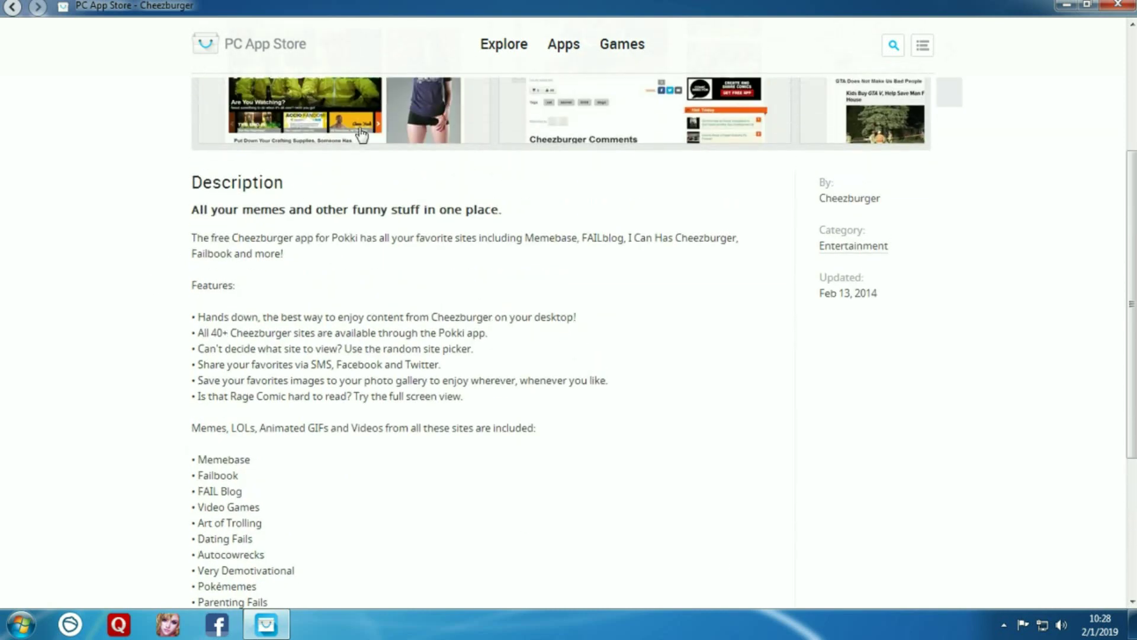
# - Browse through the Popular PC apps suggestions in the Pokki menu and close the menu
pyautogui.click(70, 623)
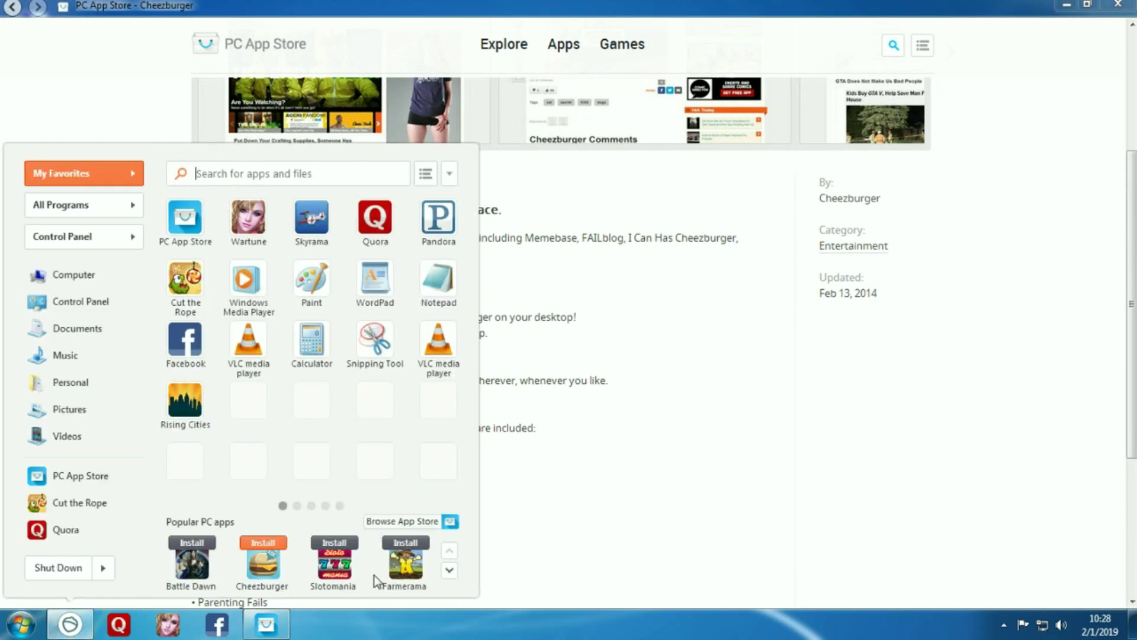
pyautogui.click(449, 569)
pyautogui.click(447, 552)
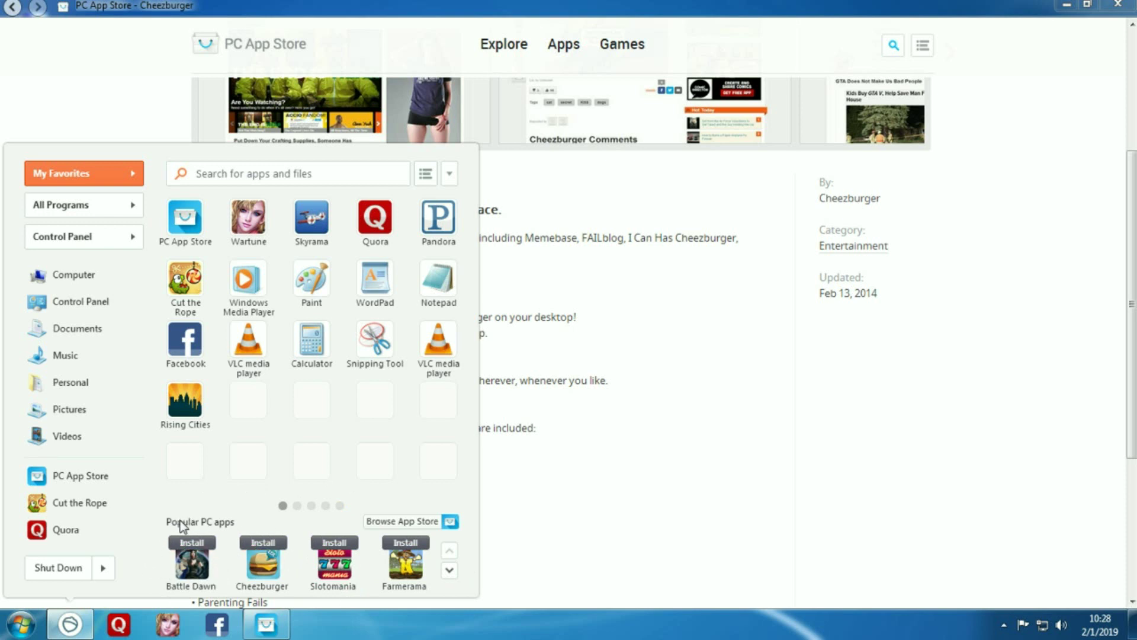
pyautogui.click(449, 570)
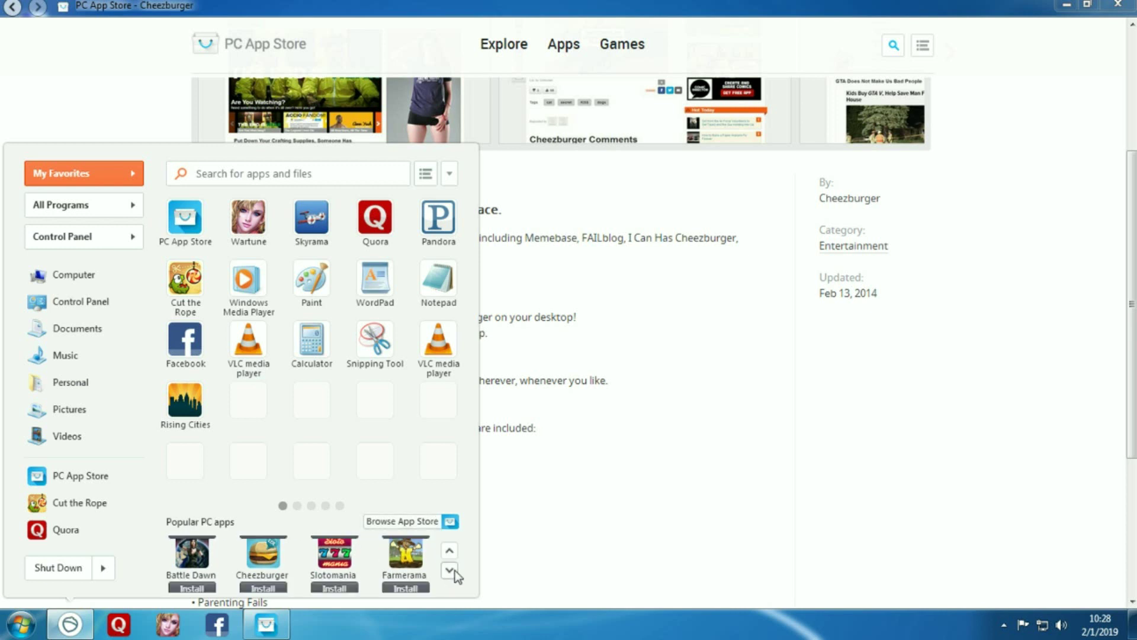
pyautogui.click(449, 571)
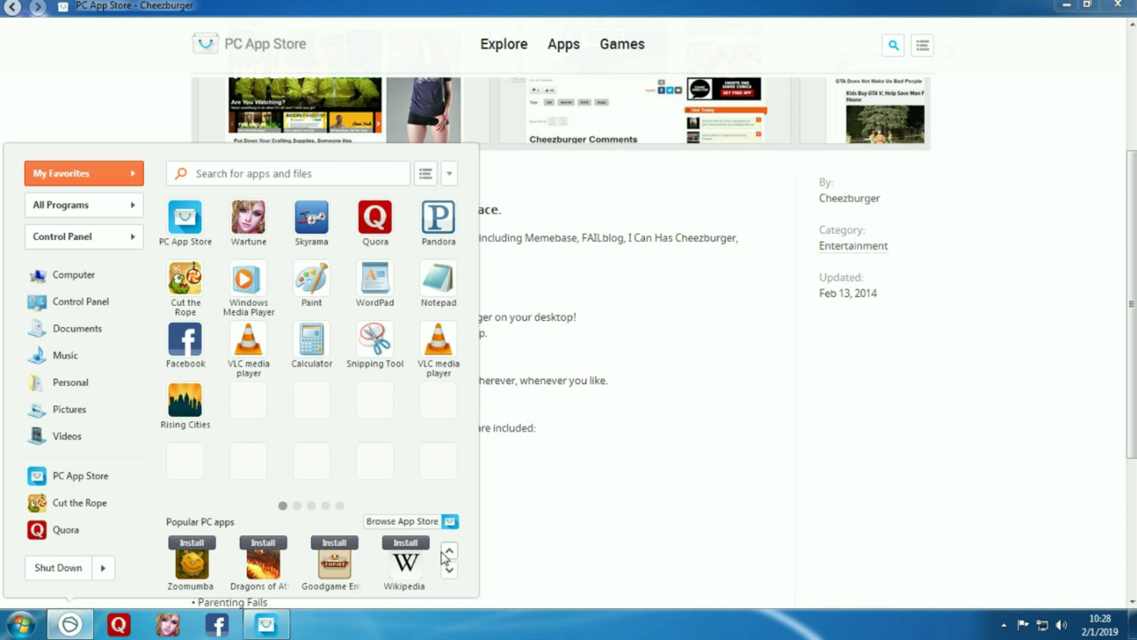
pyautogui.click(449, 570)
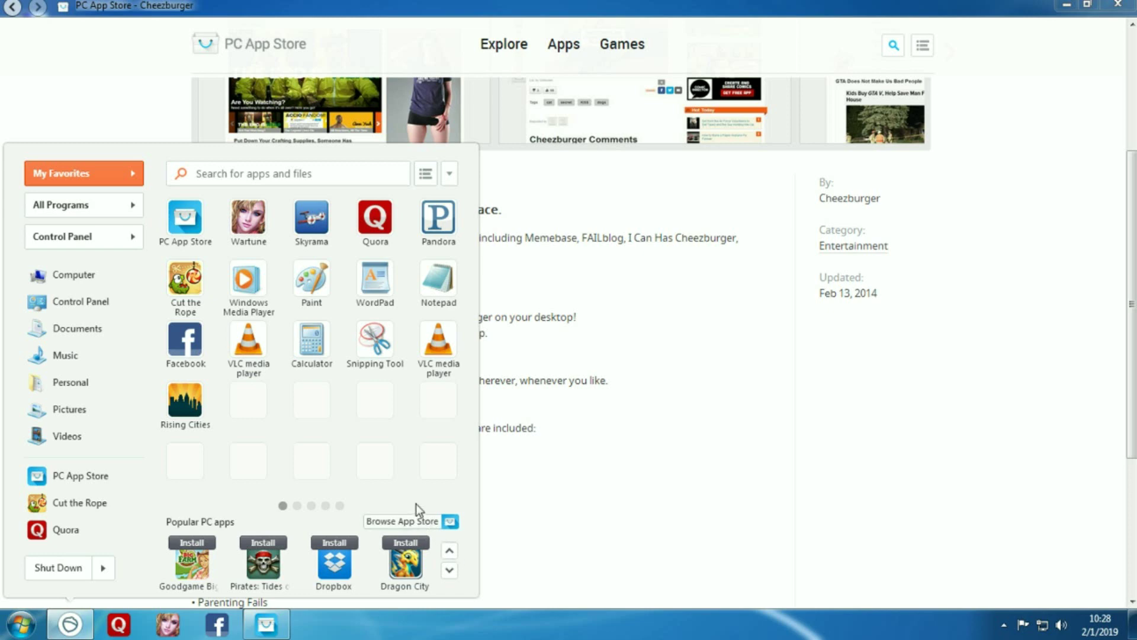
pyautogui.click(663, 477)
# - Check Skype's download progress in the store's installation list and minimize the PC App Store window
pyautogui.scroll(-10, 888, 456)
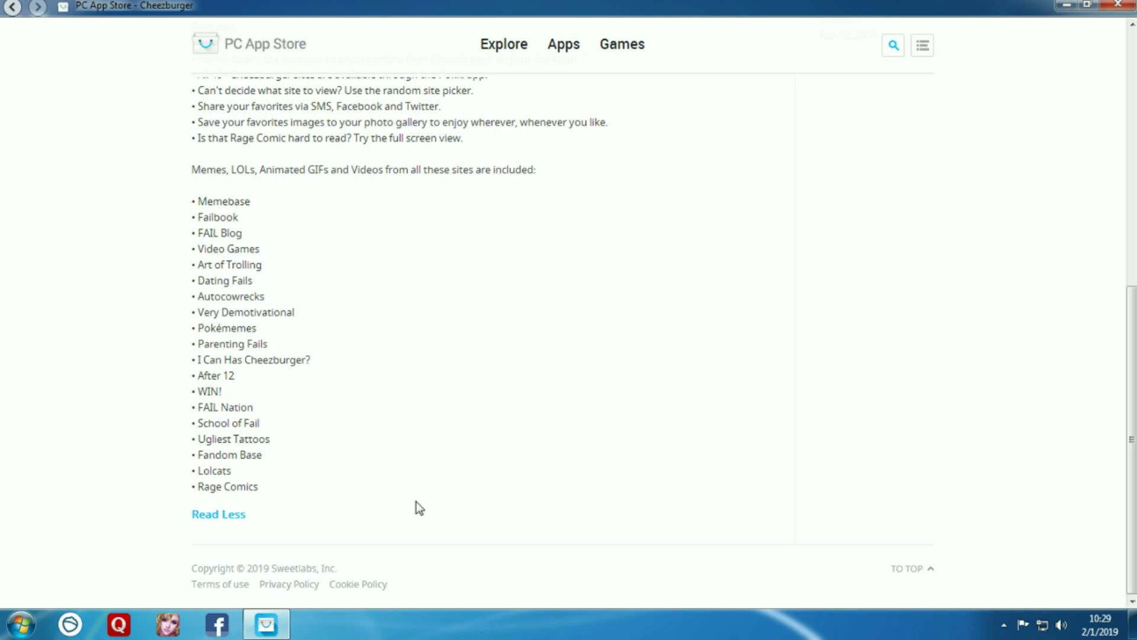
pyautogui.scroll(8, 480, 403)
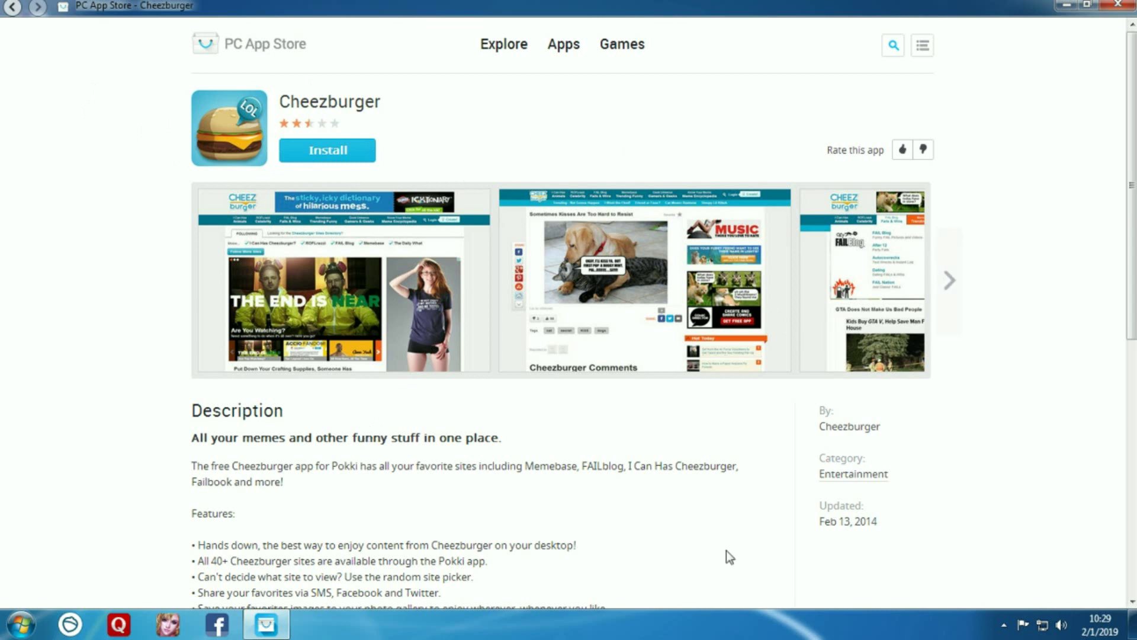
pyautogui.click(918, 51)
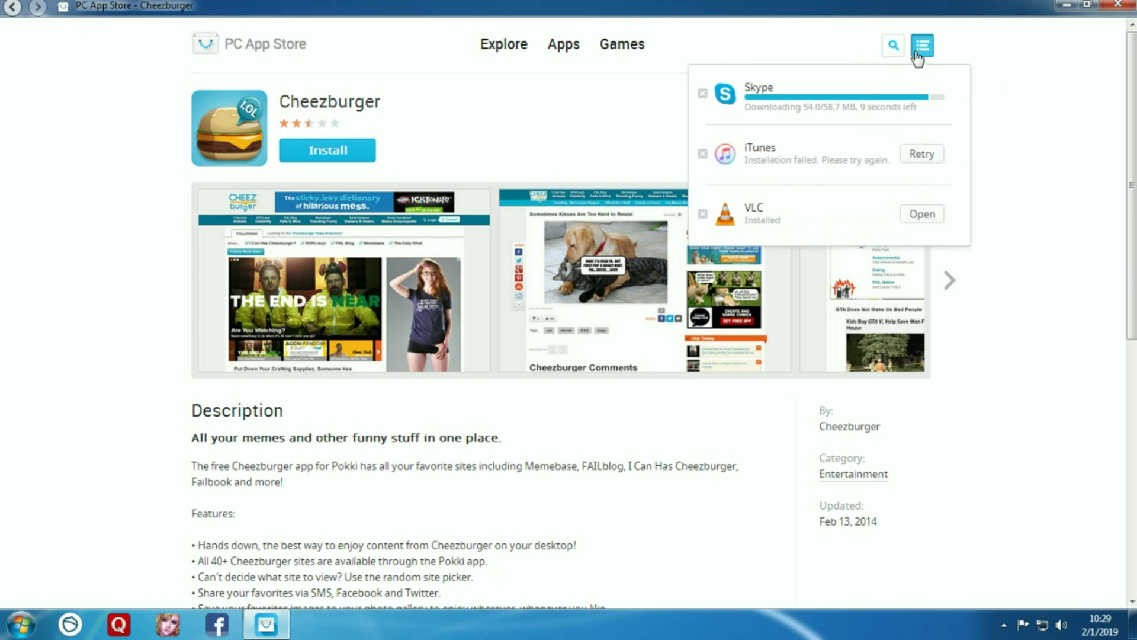
pyautogui.click(55, 39)
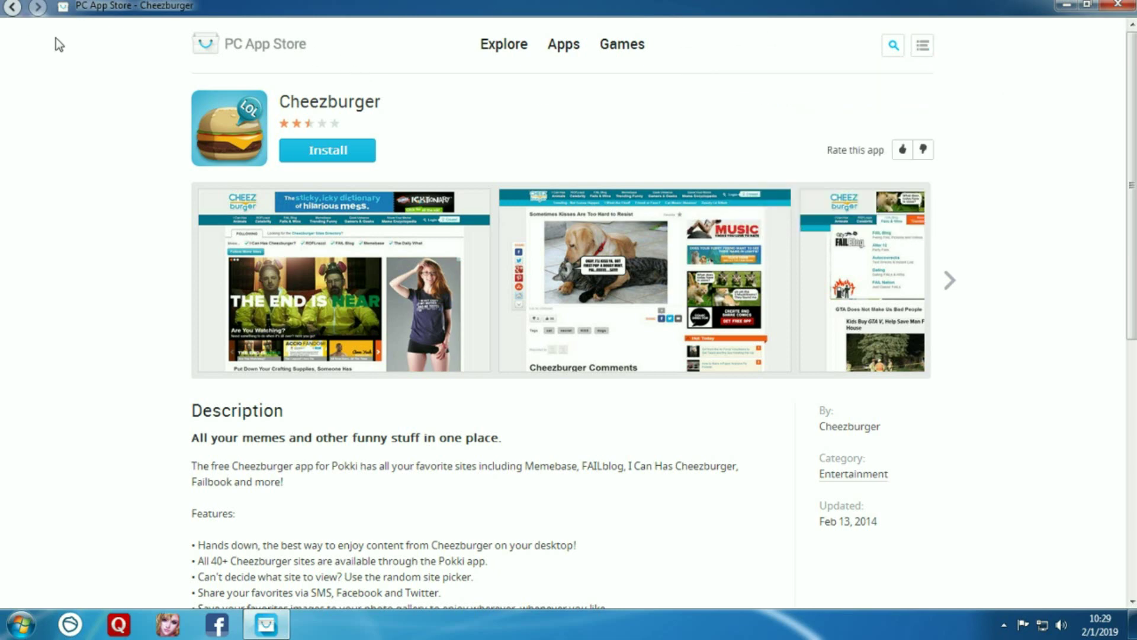
pyautogui.click(1107, 5)
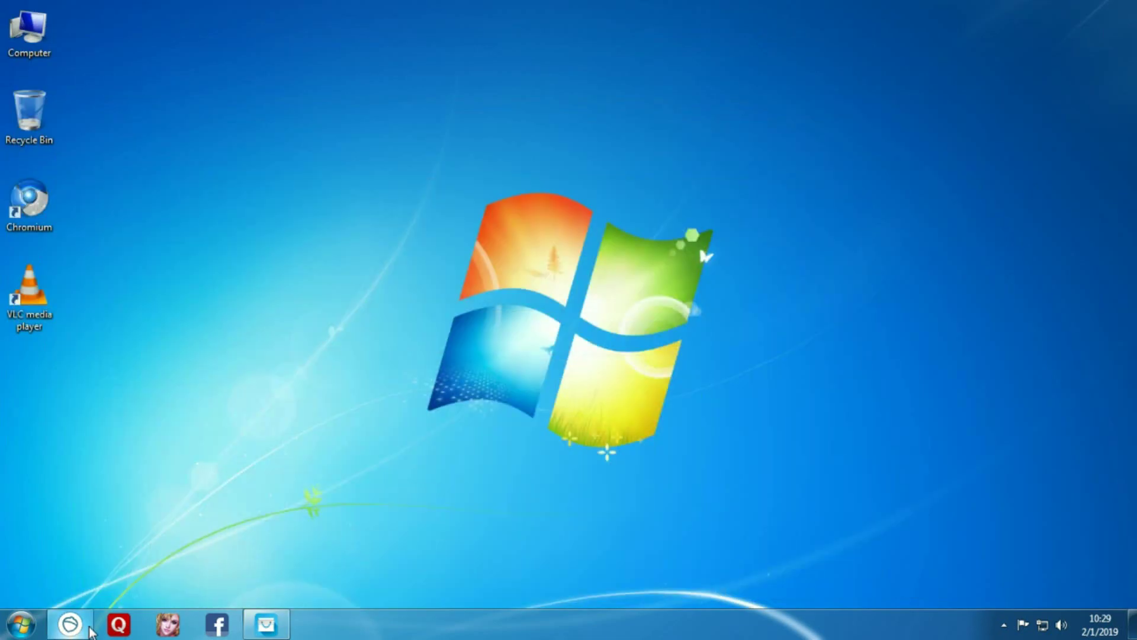
# - Open Pokki's Help page and resize and reposition its Internet Explorer window, selecting the page's address
pyautogui.click(89, 629)
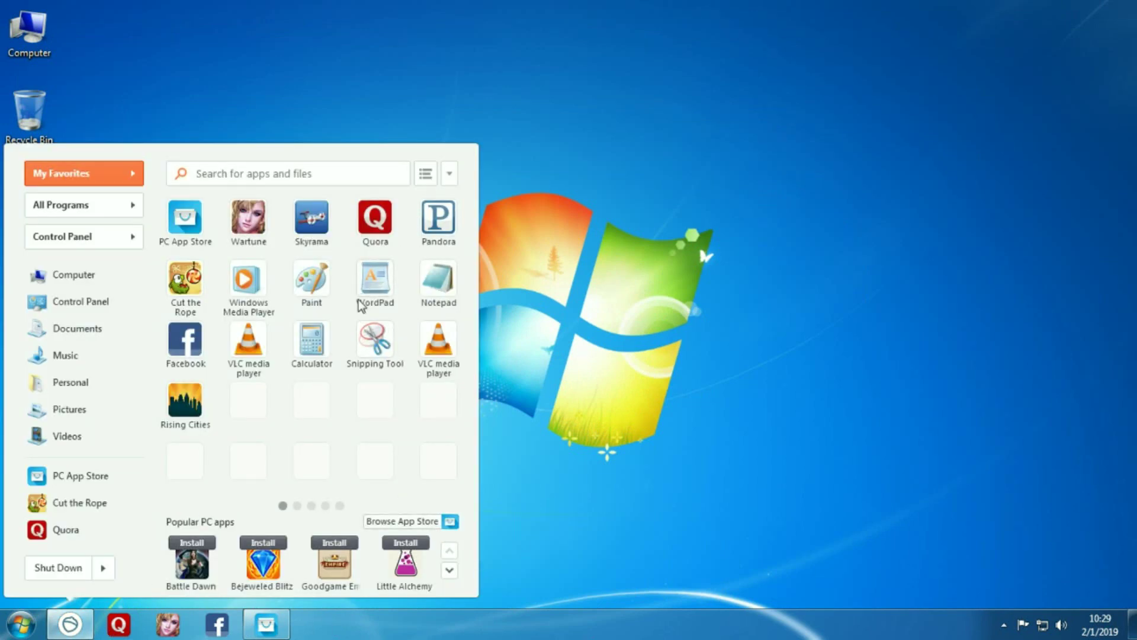
pyautogui.click(450, 174)
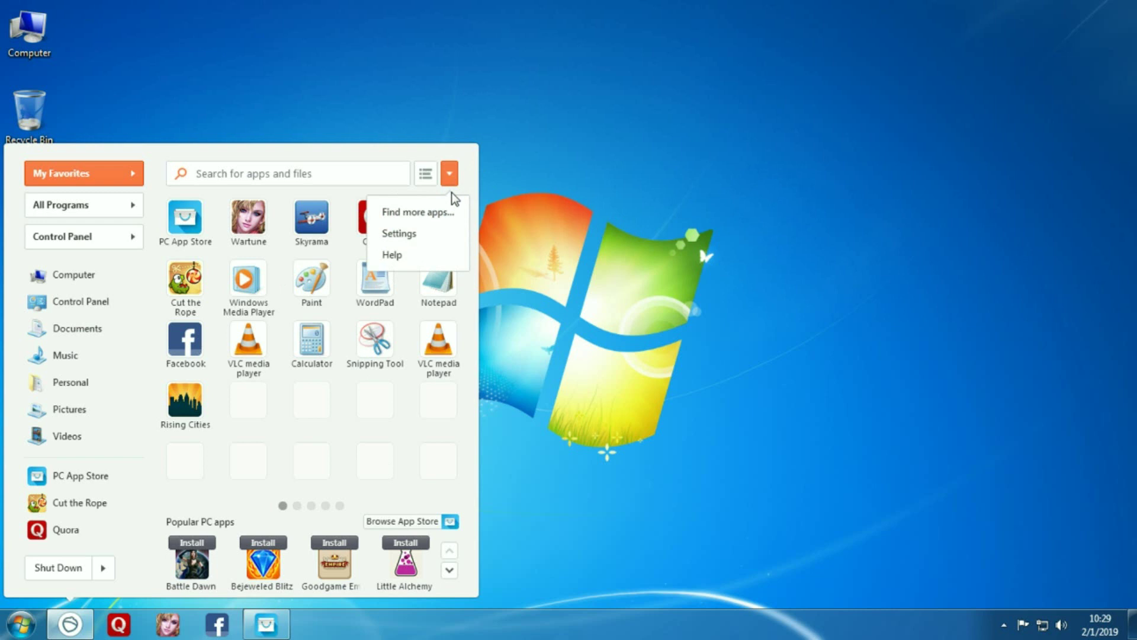
pyautogui.click(417, 257)
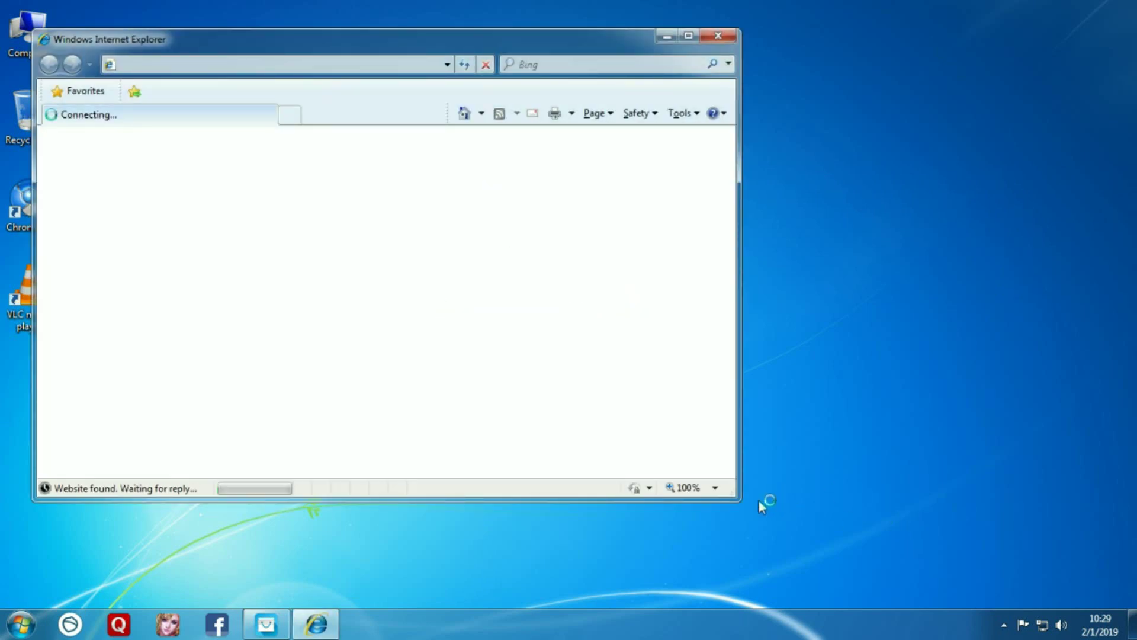
pyautogui.moveTo(740, 501); pyautogui.dragTo(694, 578)
pyautogui.moveTo(274, 51); pyautogui.dragTo(307, 37)
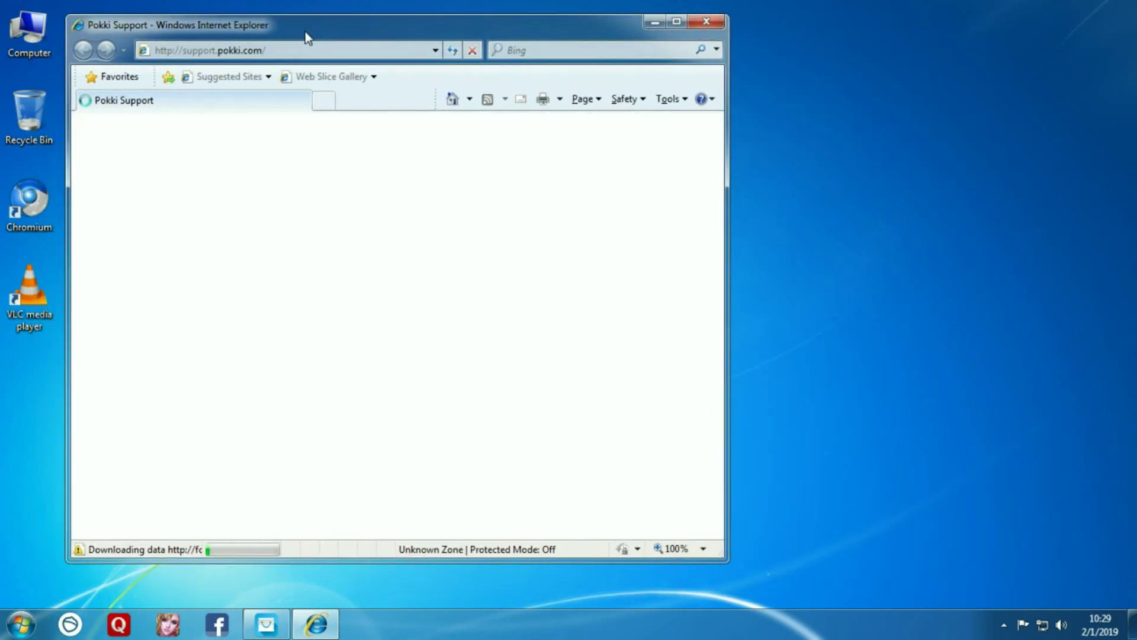
pyautogui.click(214, 53)
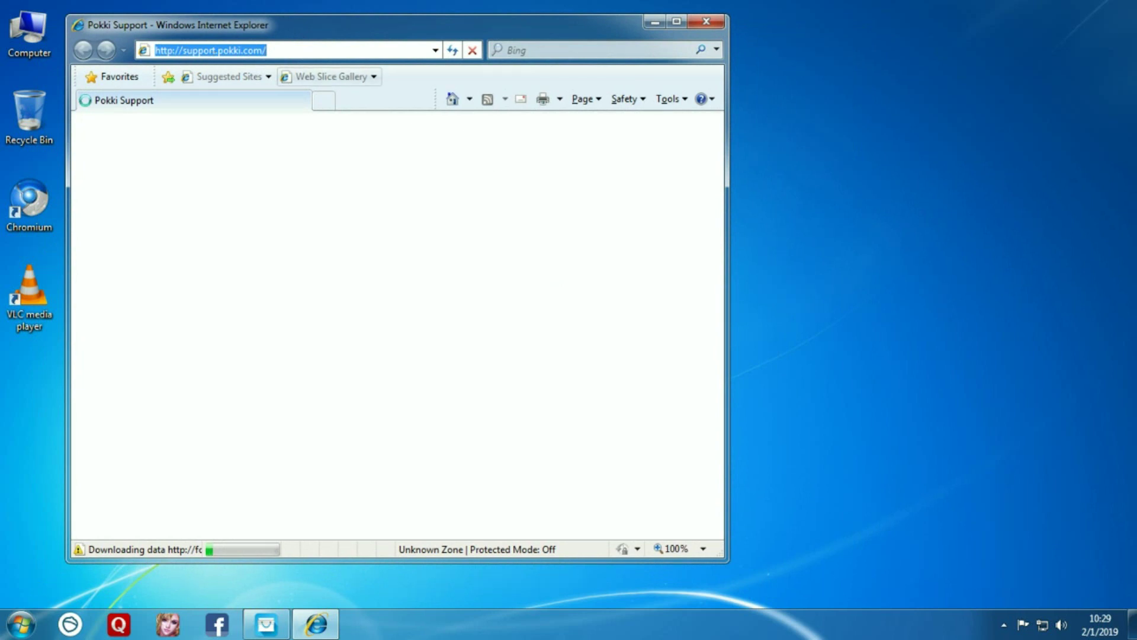
# - Open the Pokki settings, preview the Dark theme with the Blue color, and switch to the Light theme
pyautogui.click(71, 624)
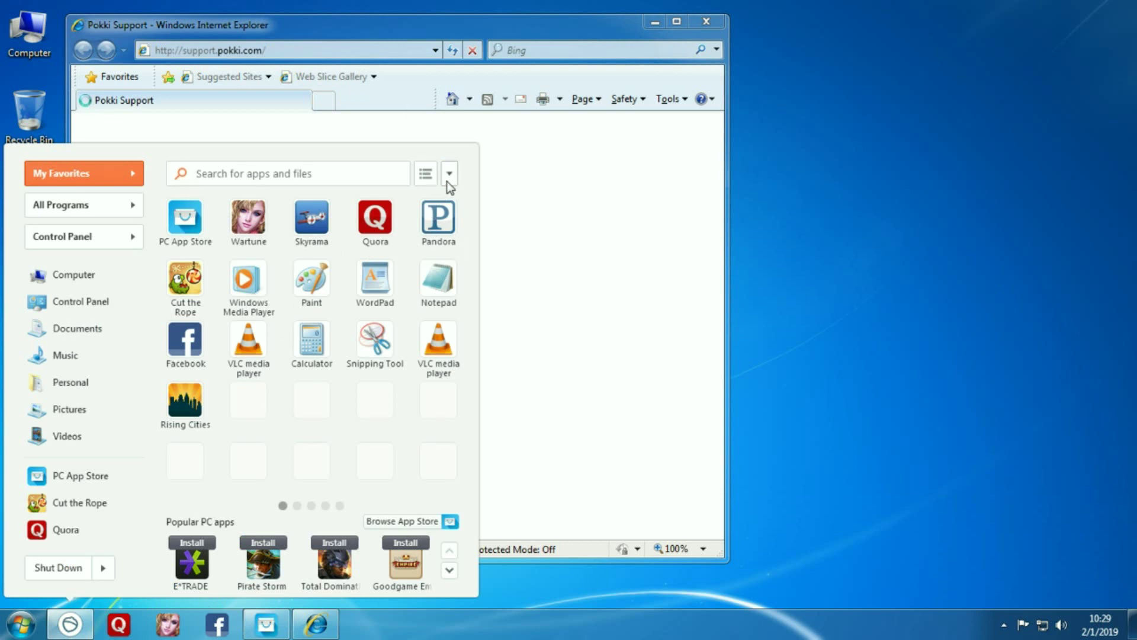
pyautogui.click(445, 182)
pyautogui.click(436, 233)
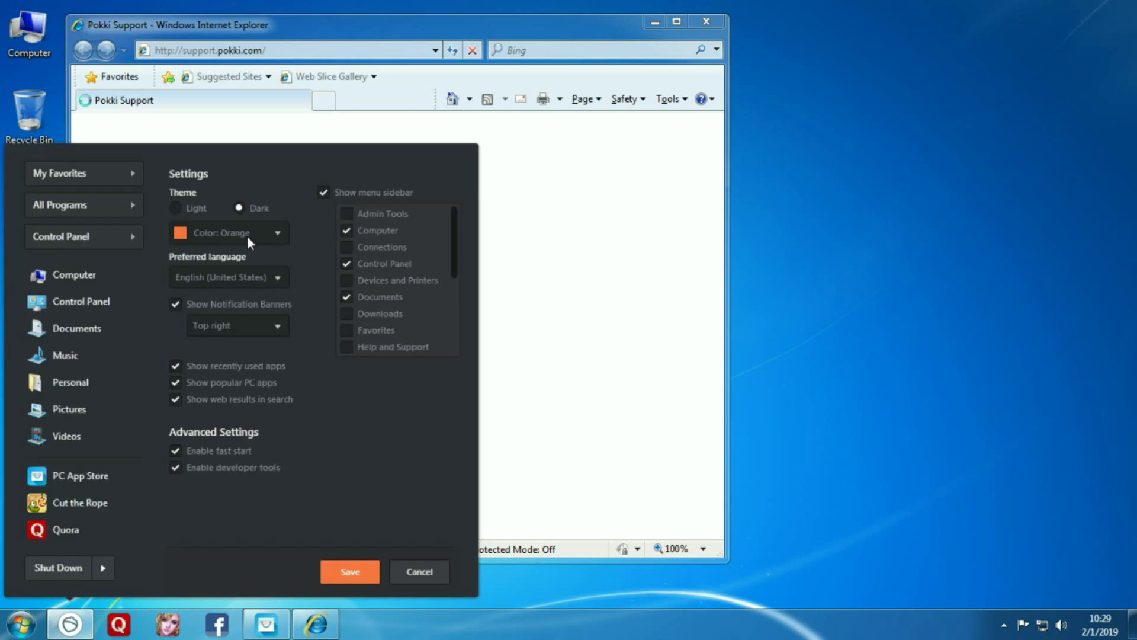
pyautogui.click(247, 236)
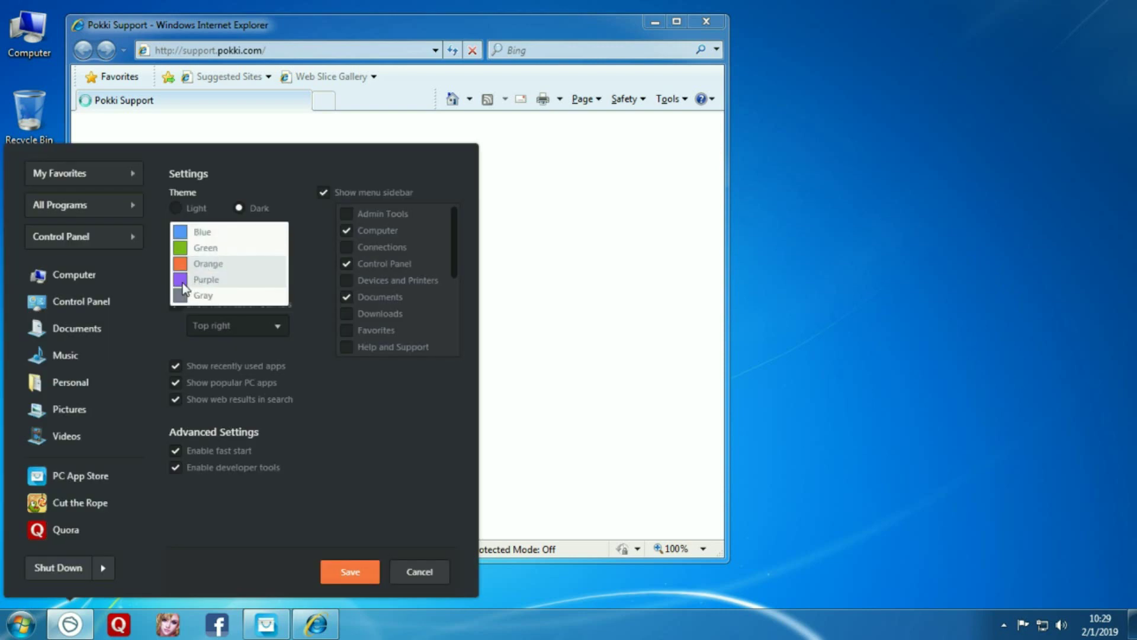
pyautogui.click(201, 231)
pyautogui.click(219, 232)
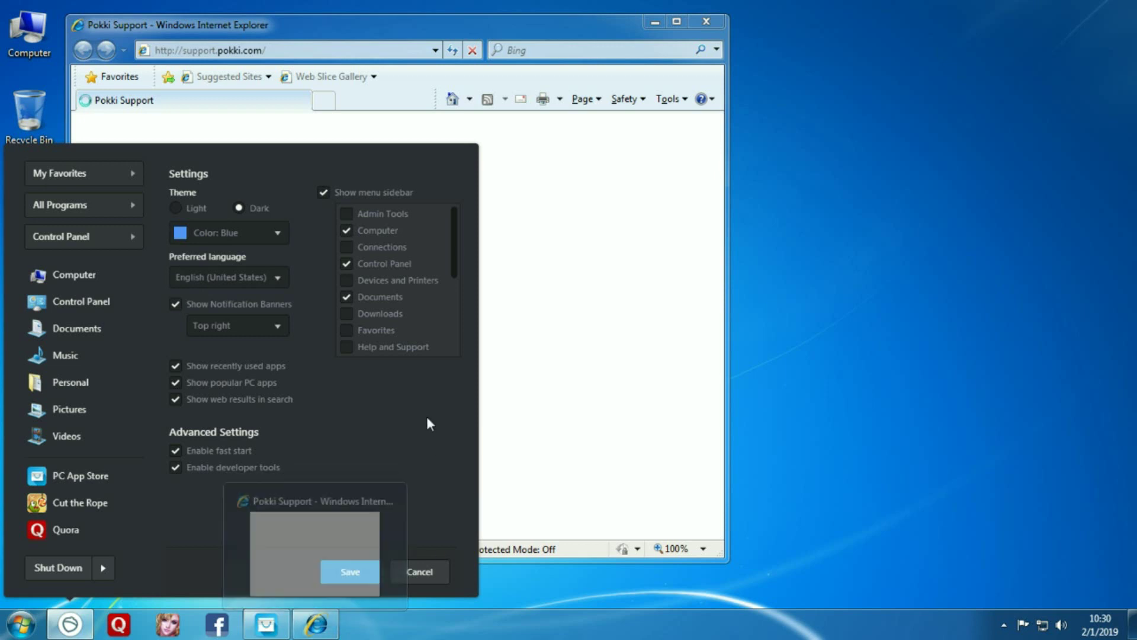
pyautogui.click(218, 240)
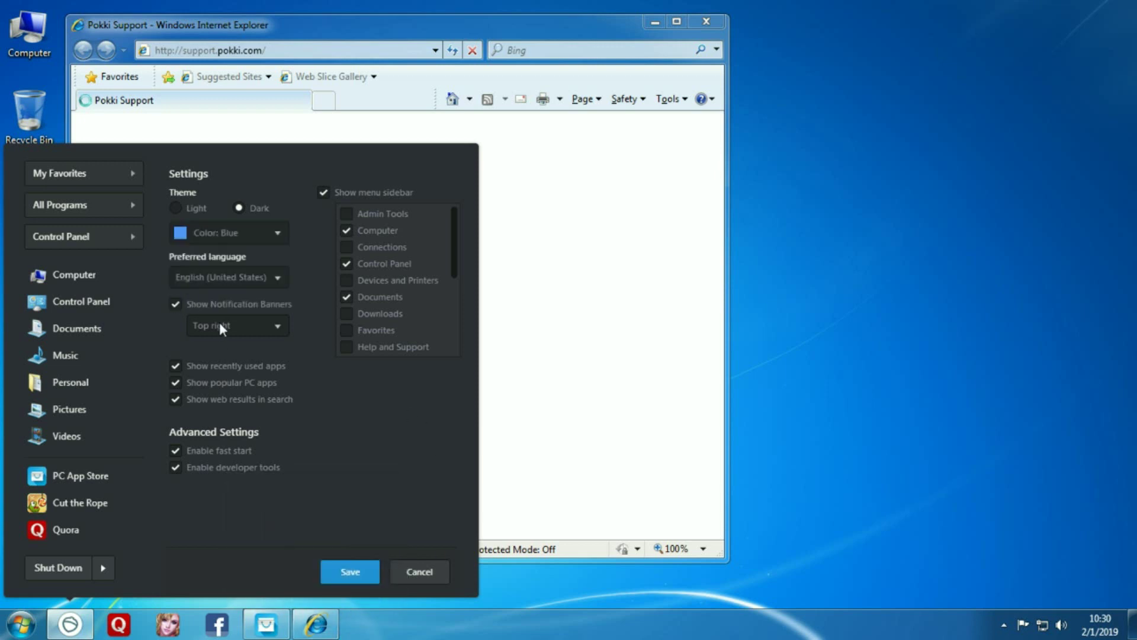
pyautogui.click(200, 234)
pyautogui.click(212, 236)
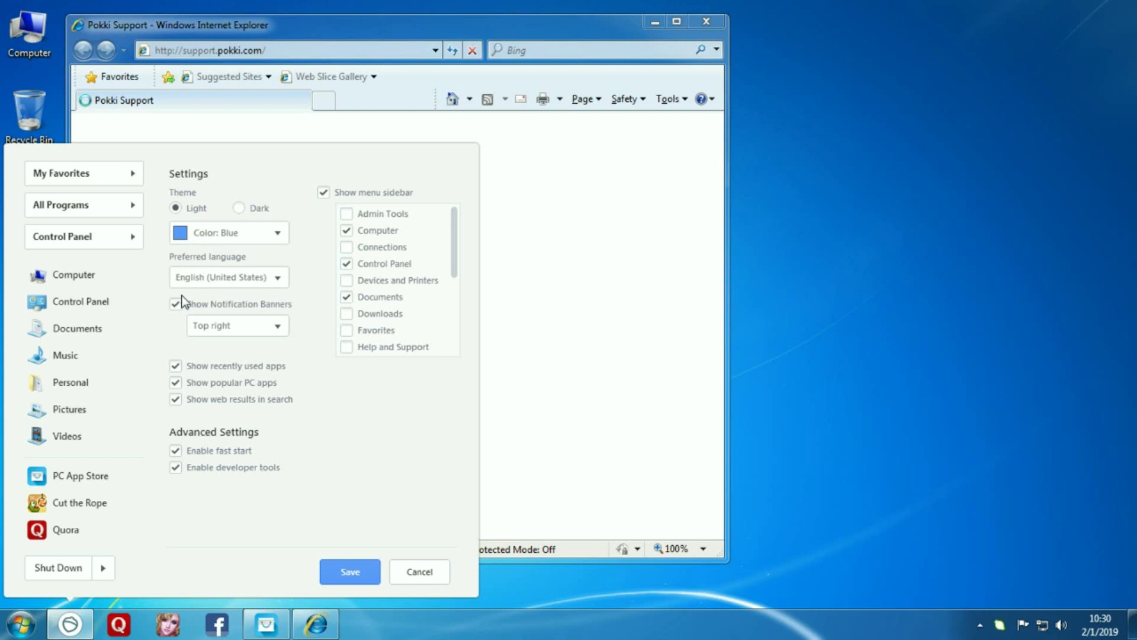
# - Try the Purple color for the Light theme and change it to Gray
pyautogui.click(228, 237)
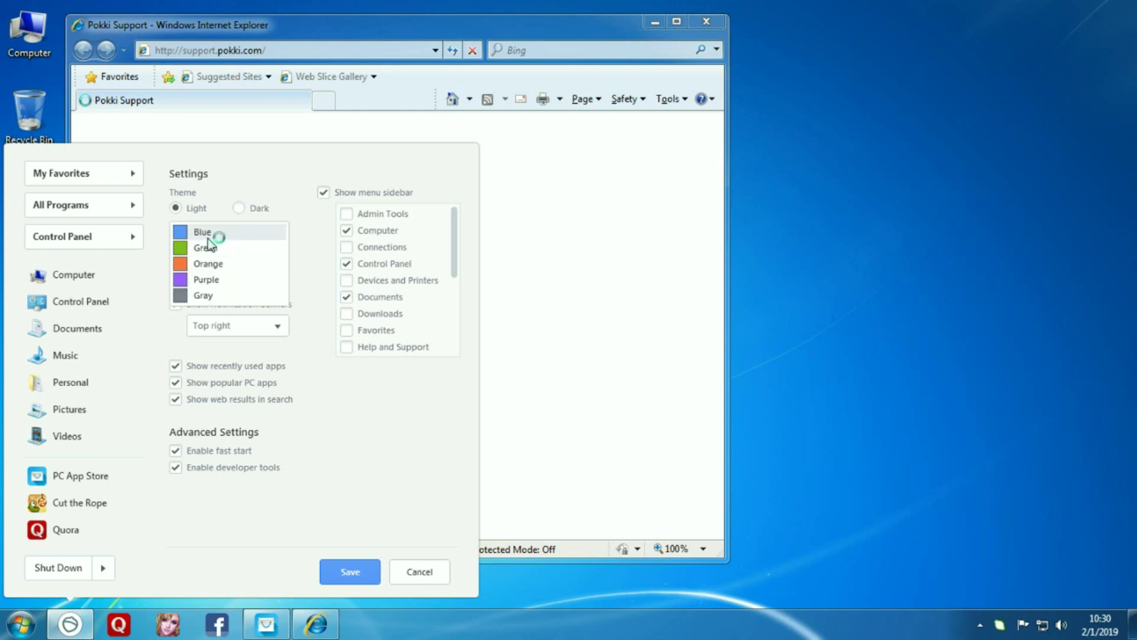
pyautogui.click(222, 282)
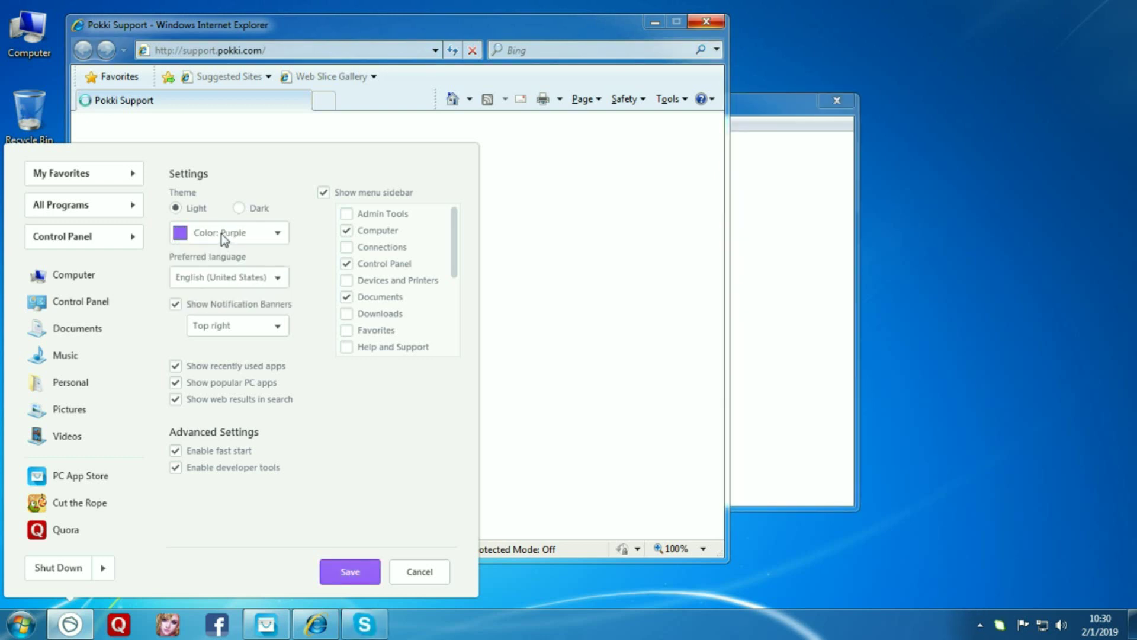
pyautogui.click(225, 234)
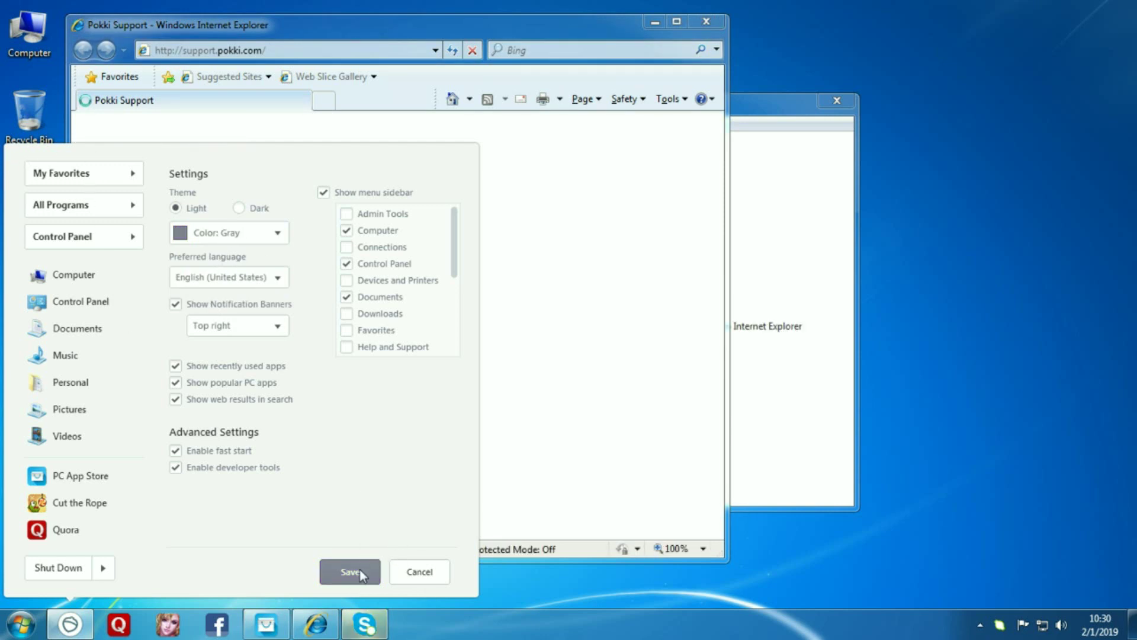
# - Bring the Skype window to the front, move it clear of the Pokki menu, and close it
pyautogui.click(772, 386)
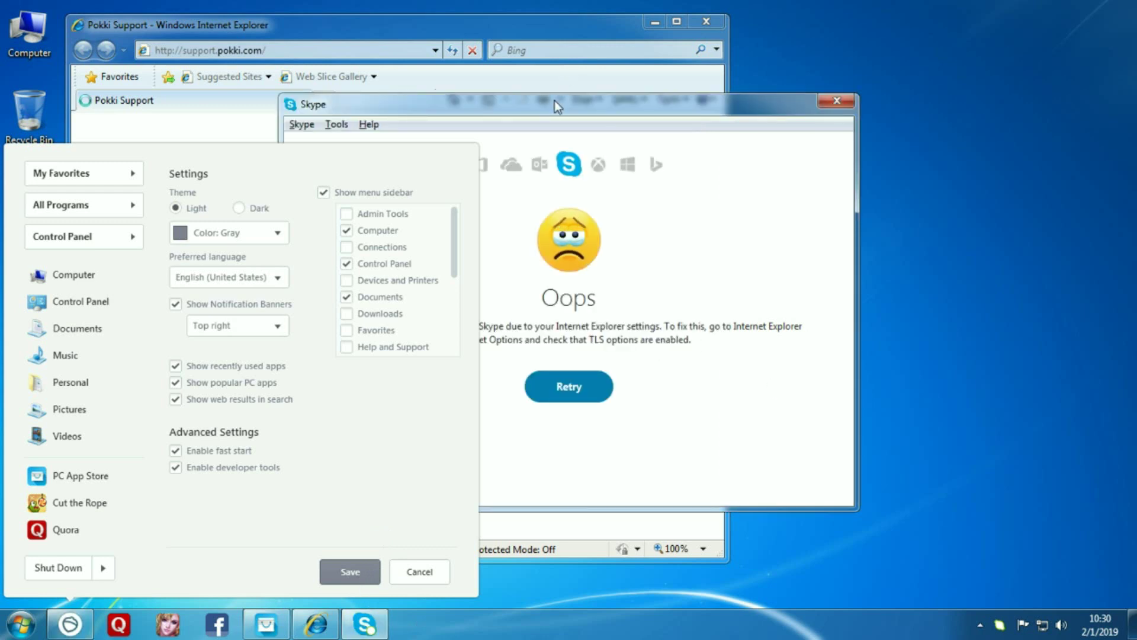
pyautogui.moveTo(555, 102); pyautogui.dragTo(772, 84)
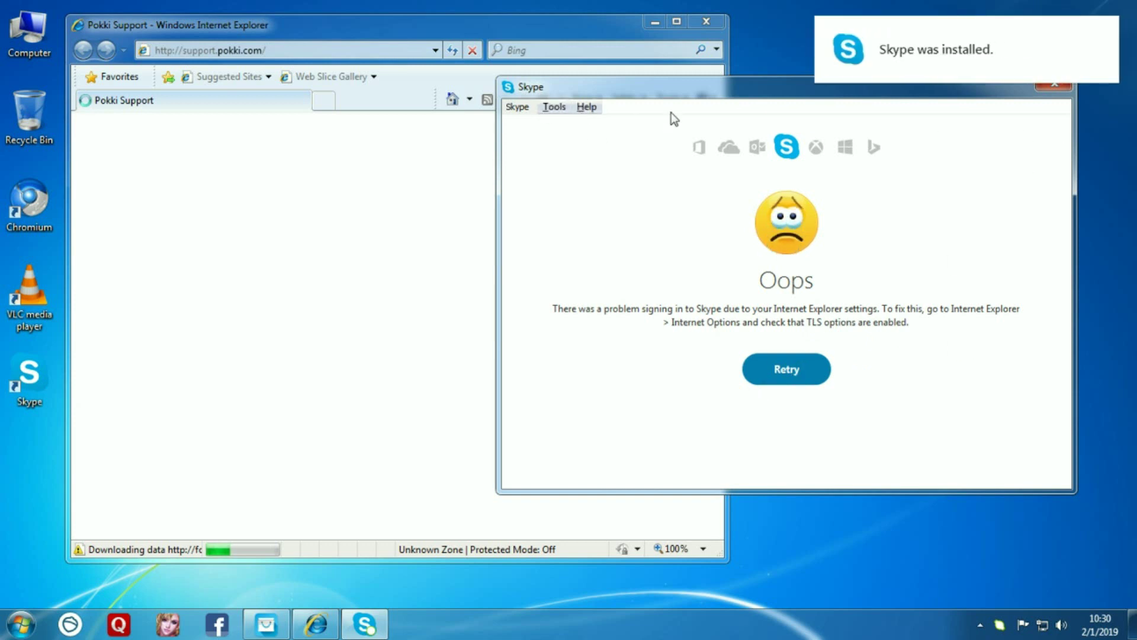
pyautogui.click(1052, 87)
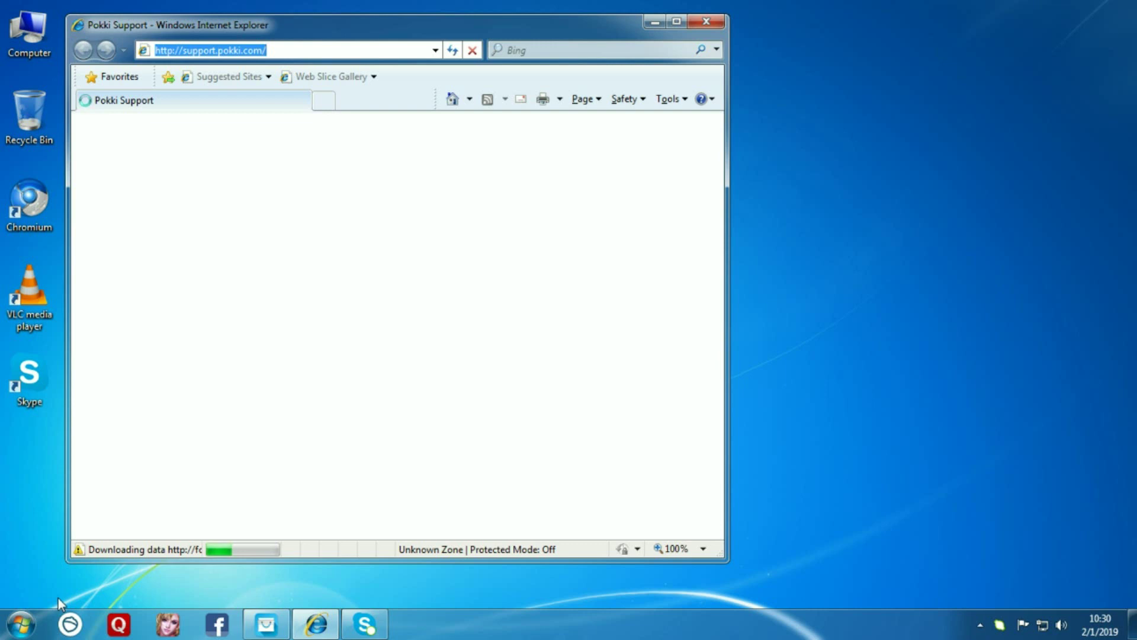
# - Dismiss the Internet Explorer 8 setup dialog and close the Pokki Support window
pyautogui.click(655, 22)
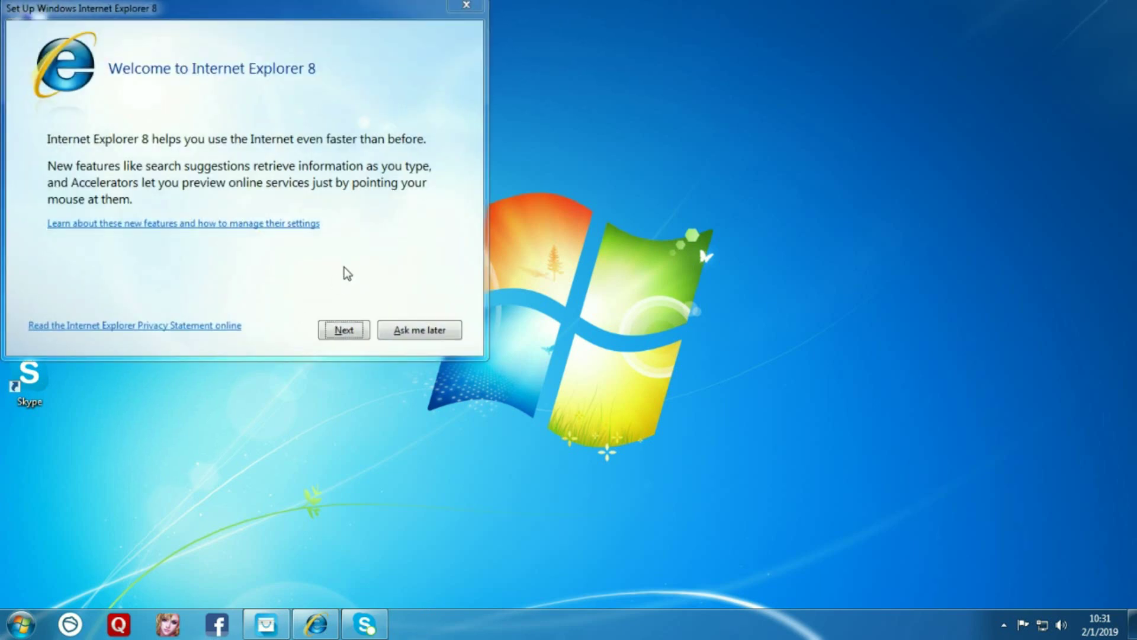
pyautogui.click(466, 5)
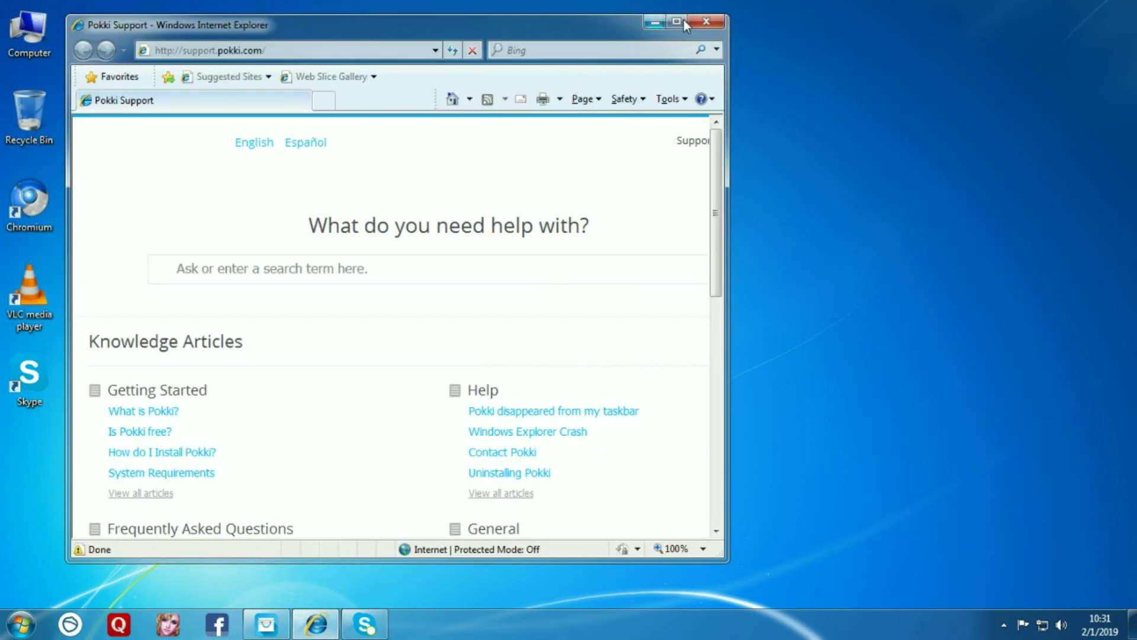
pyautogui.click(703, 25)
# - Bring up the Skype window and close it through the window commands of its taskbar entry
pyautogui.click(317, 626)
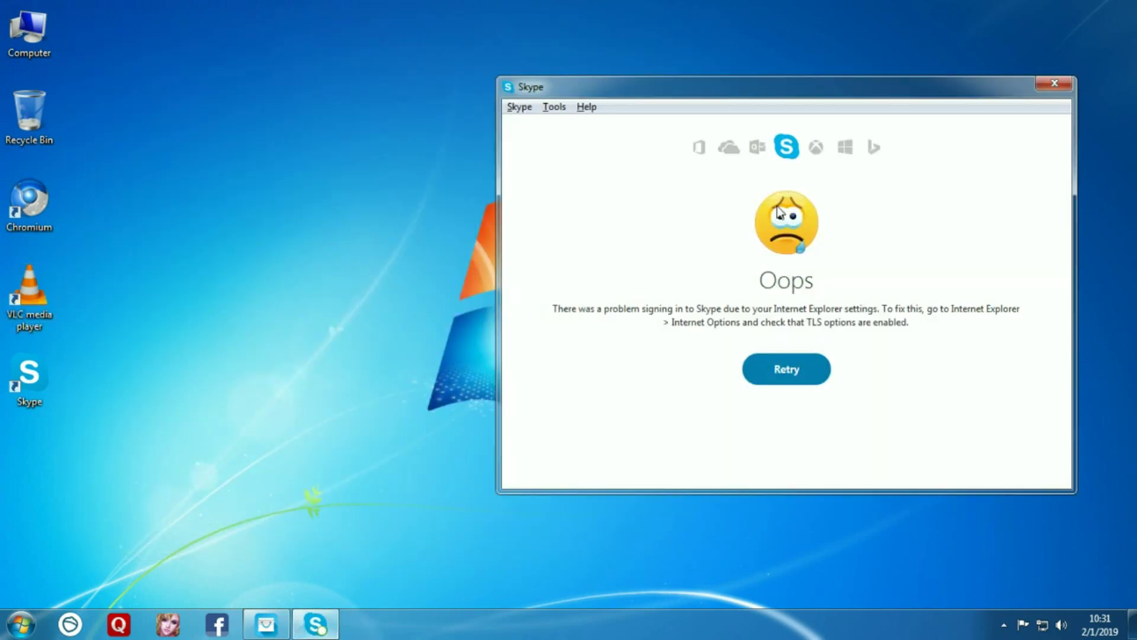
pyautogui.click(317, 627)
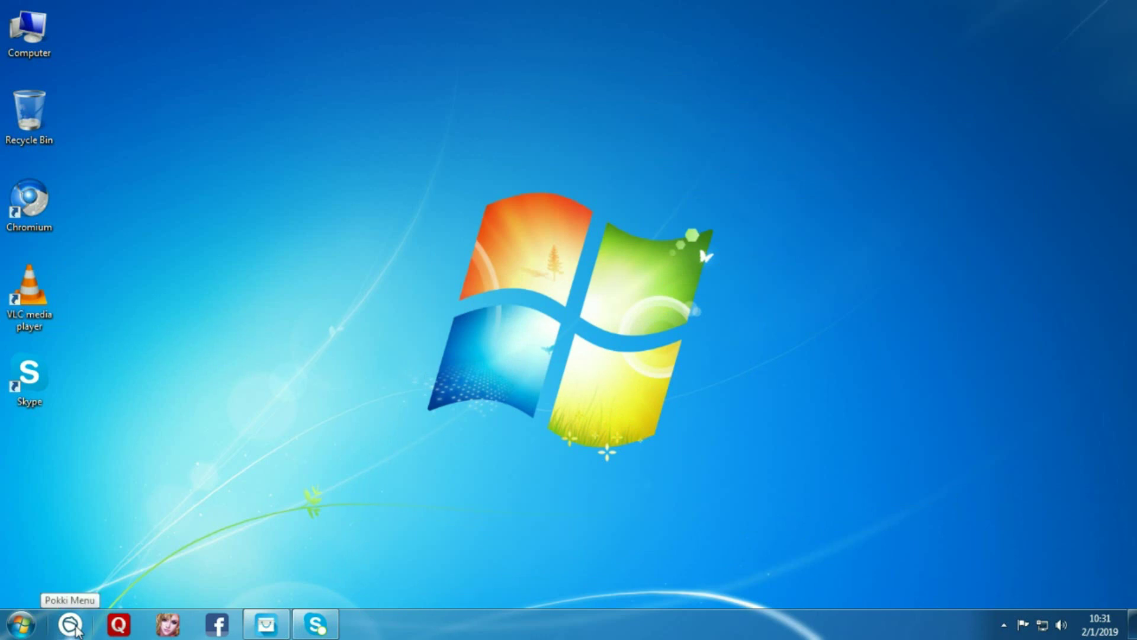
pyautogui.click(23, 629)
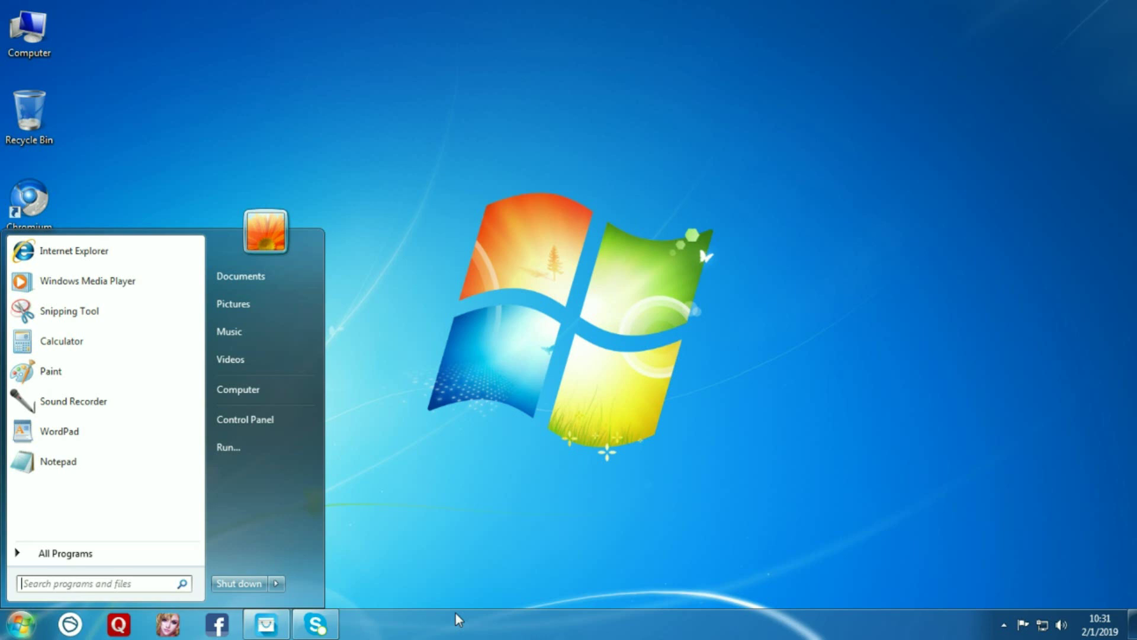
pyautogui.click(318, 627)
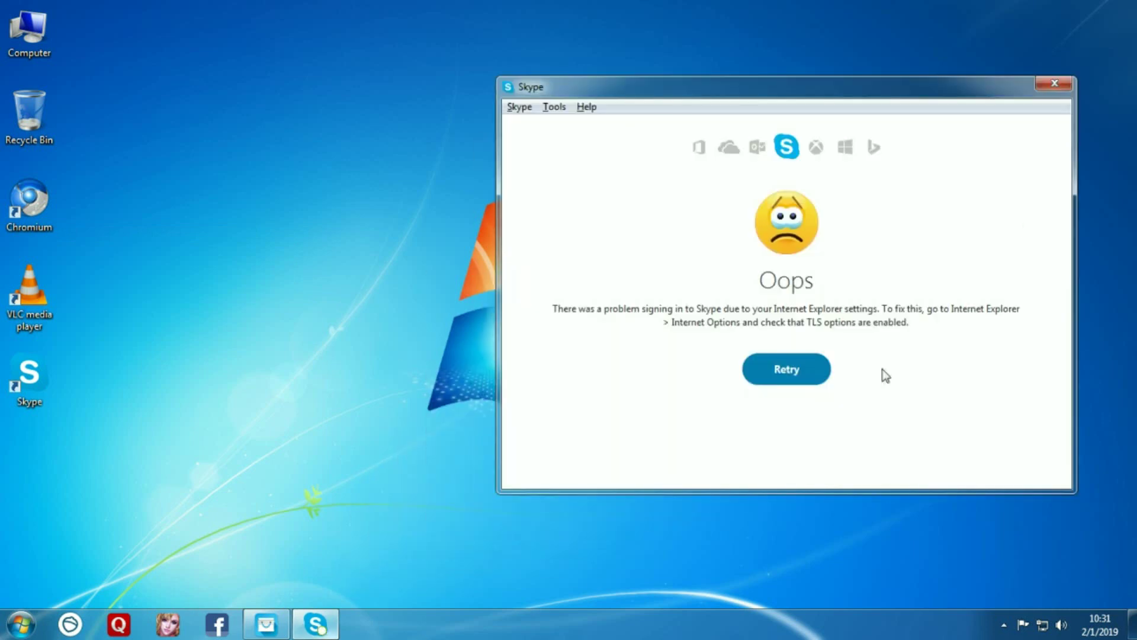
pyautogui.click(1046, 84)
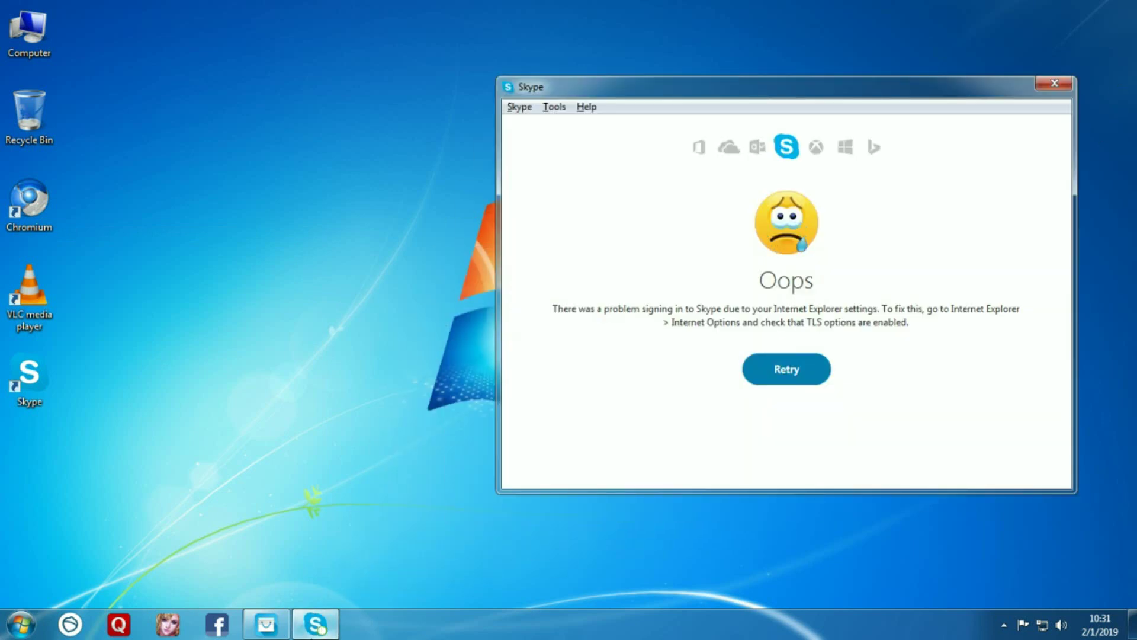
pyautogui.rightClick(315, 627)
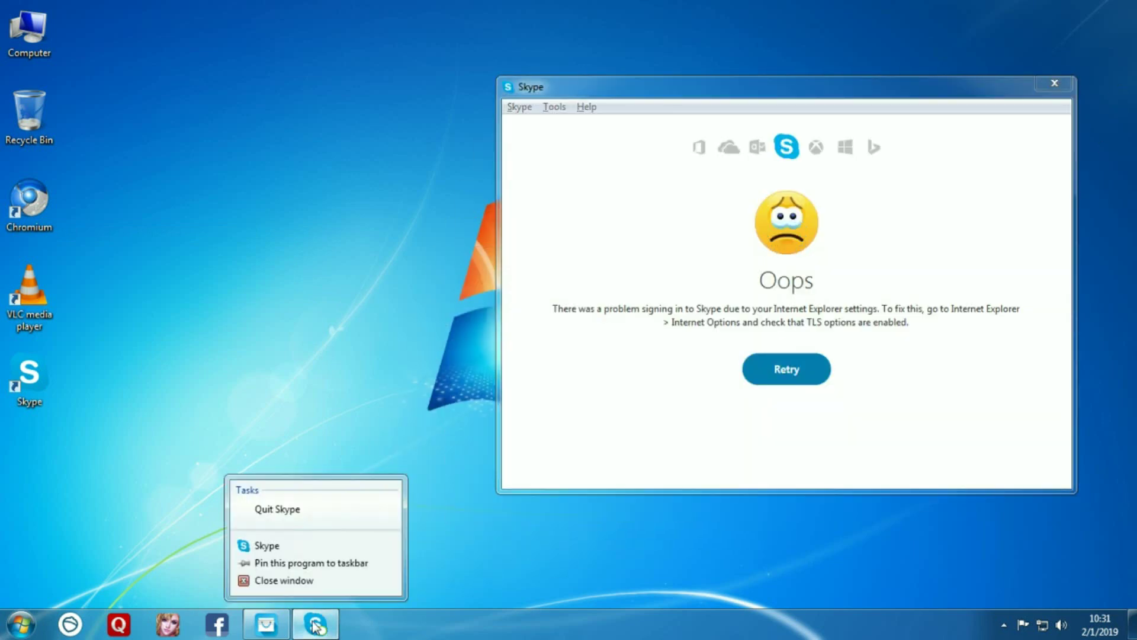
pyautogui.click(288, 580)
# - Check the hidden notification area icons and view the PC App Store window, minimizing it again
pyautogui.click(1004, 624)
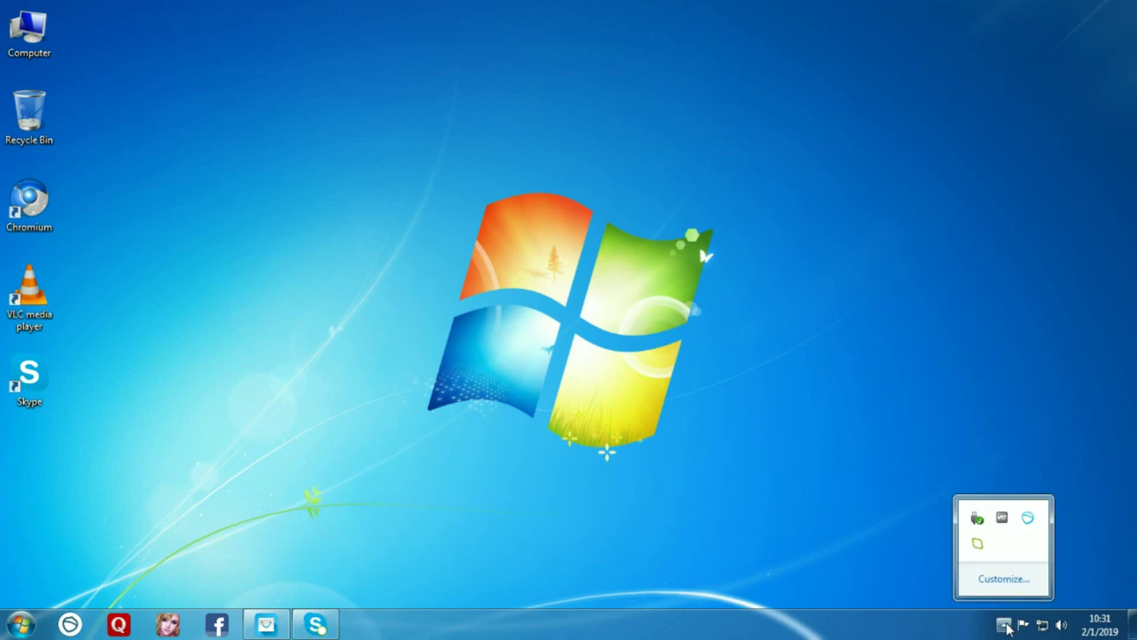
pyautogui.click(1004, 625)
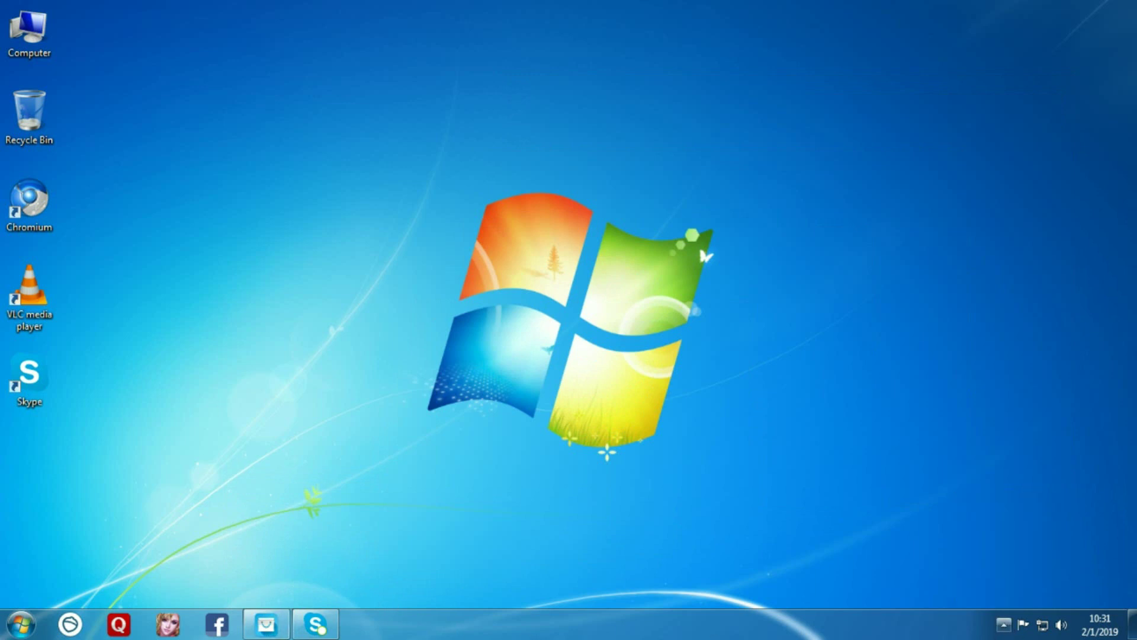
pyautogui.click(272, 619)
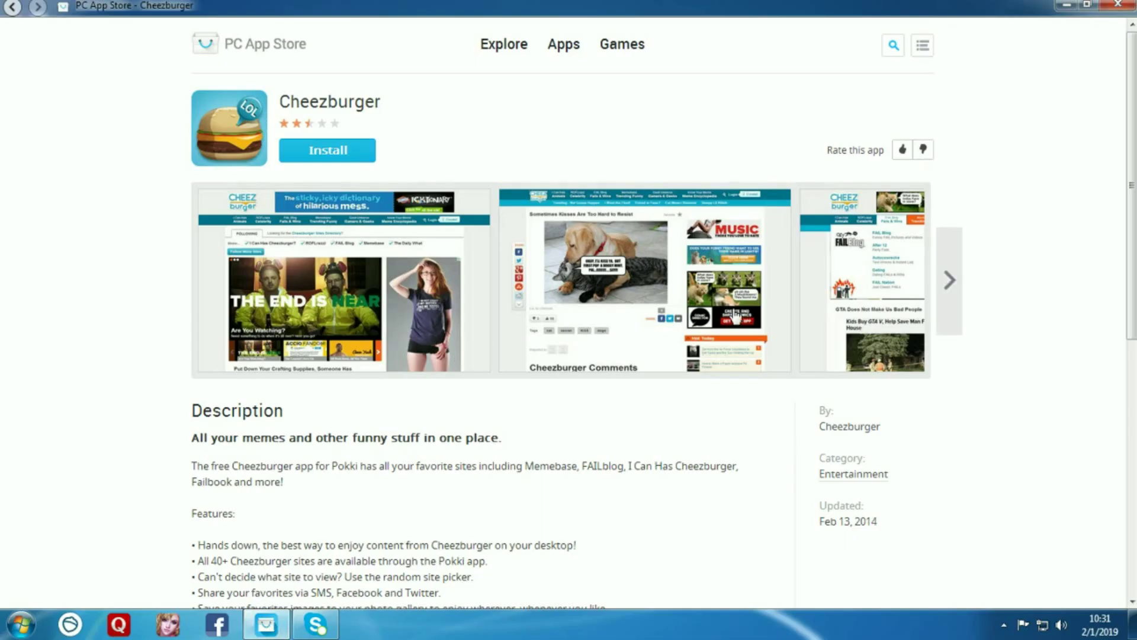
pyautogui.click(1066, 5)
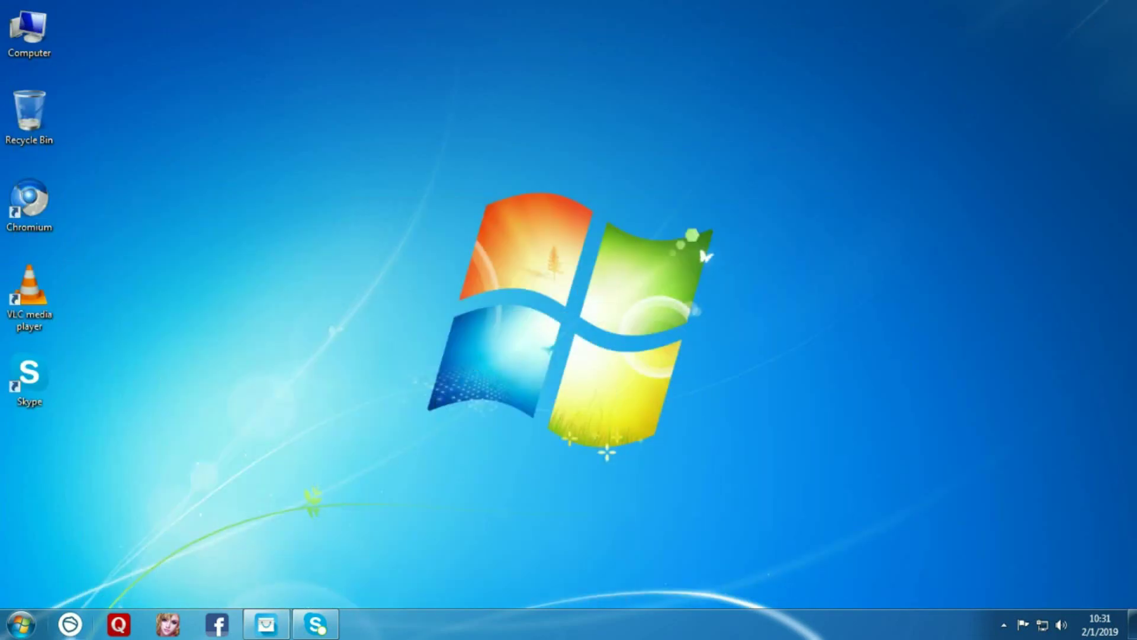
# - Browse the Popular PC apps in the Pokki menu and bring up the Windows Start menu for comparison
pyautogui.click(69, 625)
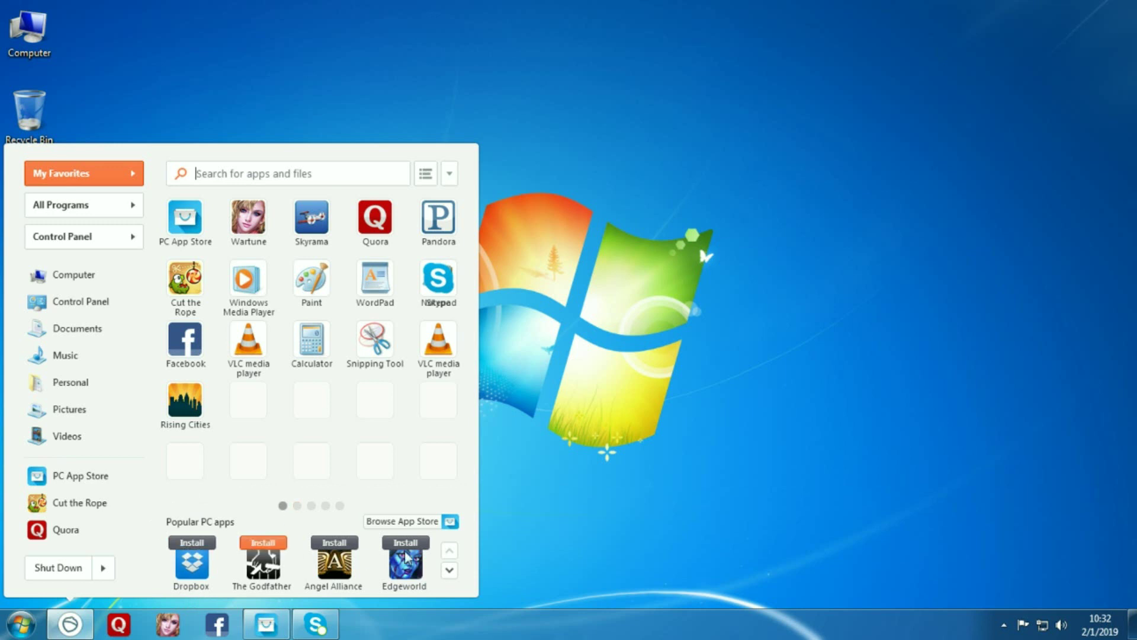
pyautogui.click(450, 571)
pyautogui.click(450, 570)
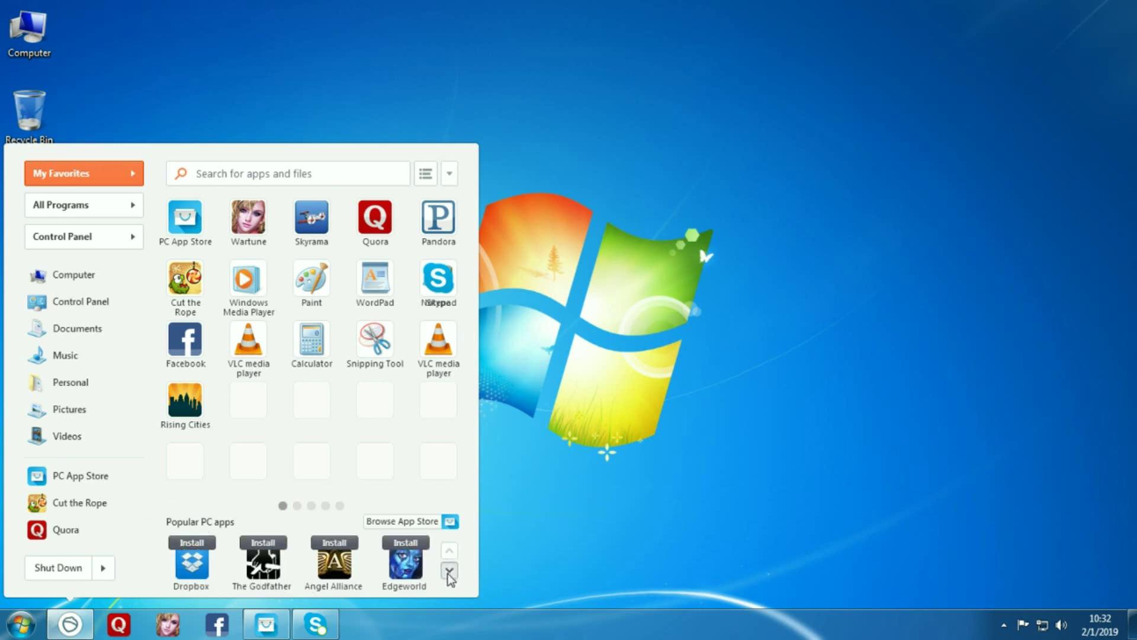
pyautogui.click(449, 551)
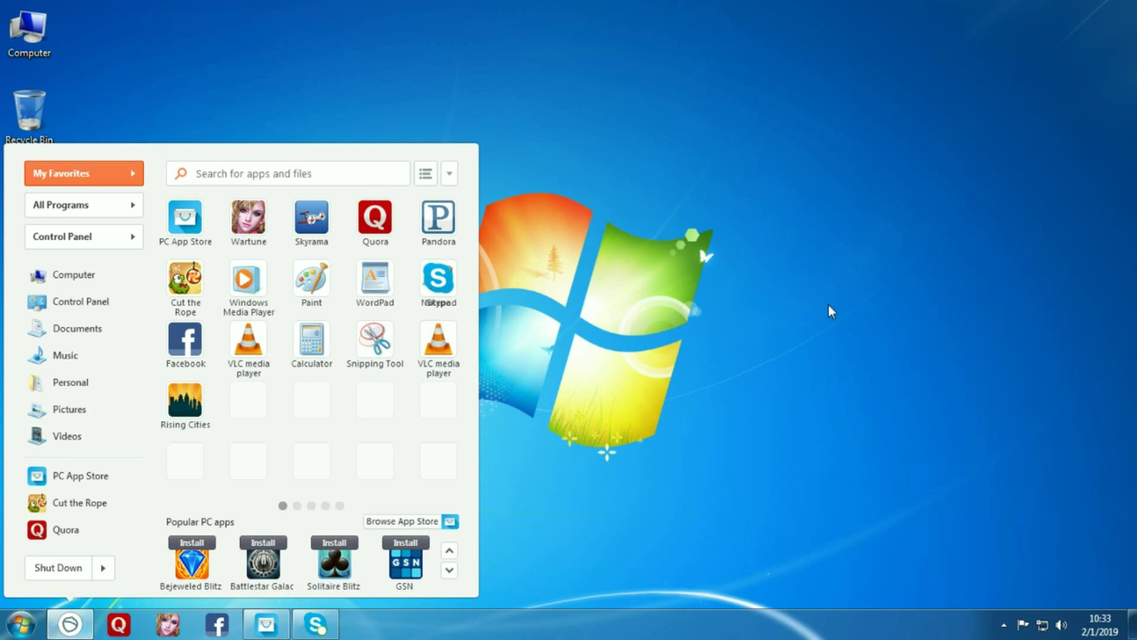
pyautogui.click(637, 479)
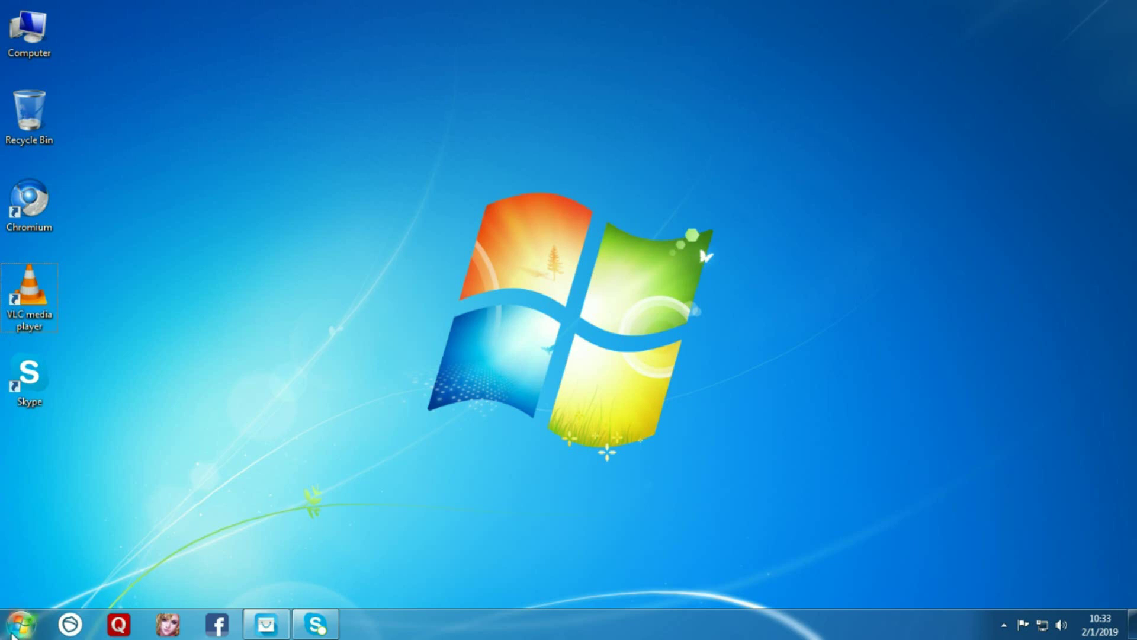
pyautogui.click(25, 626)
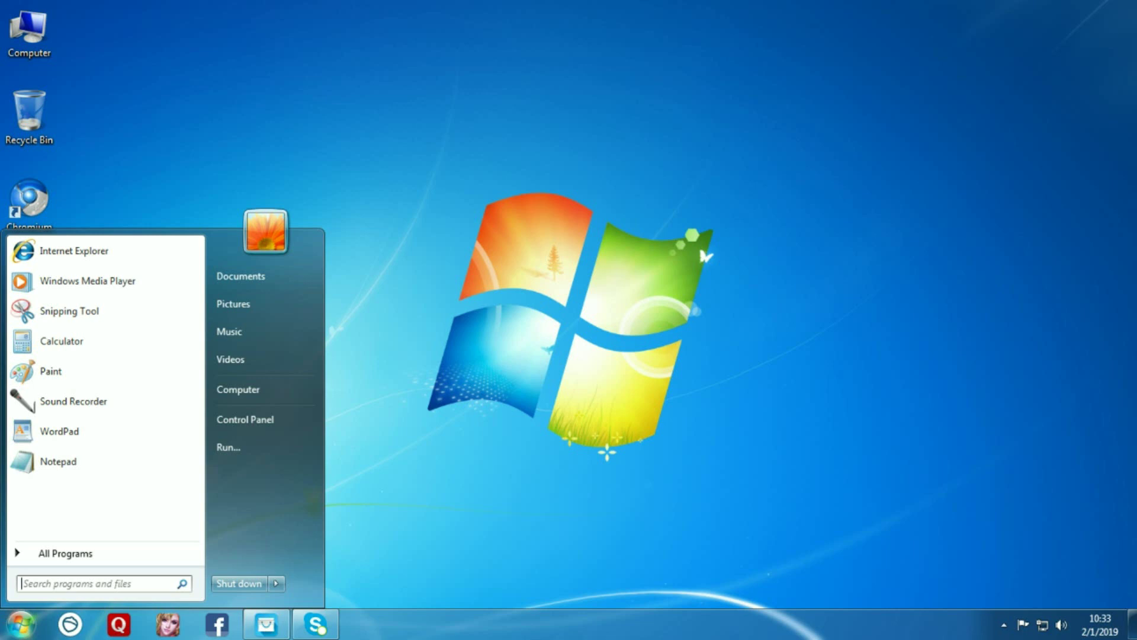
# - Open Chromium, start a search for "pokki" and replace it by going to google.com
pyautogui.doubleClick(31, 209)
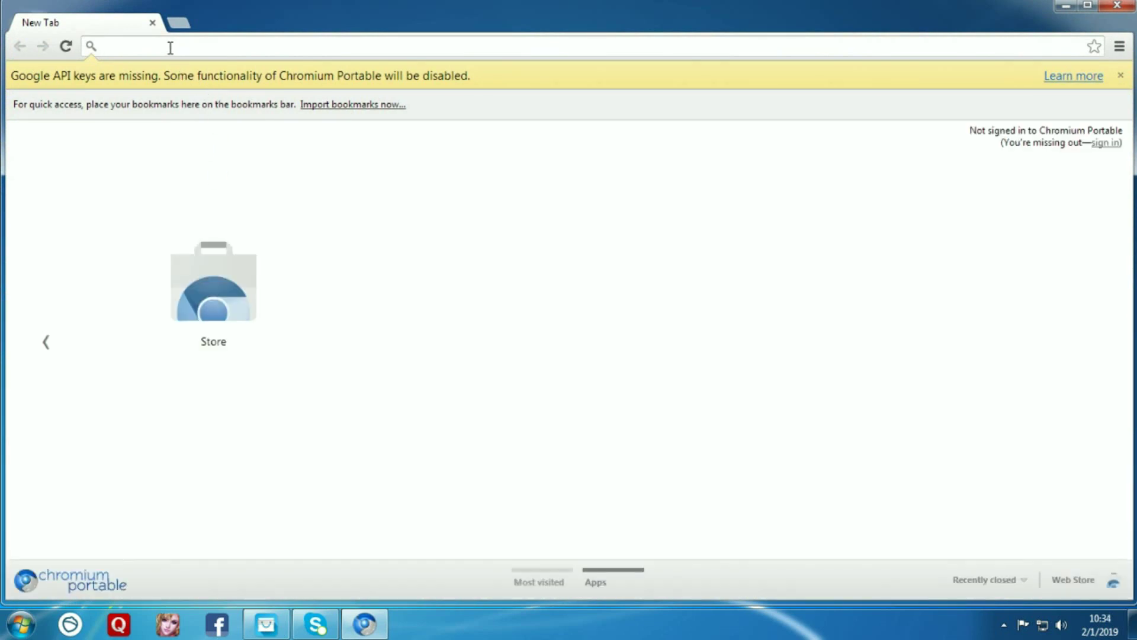
pyautogui.write('pokki')
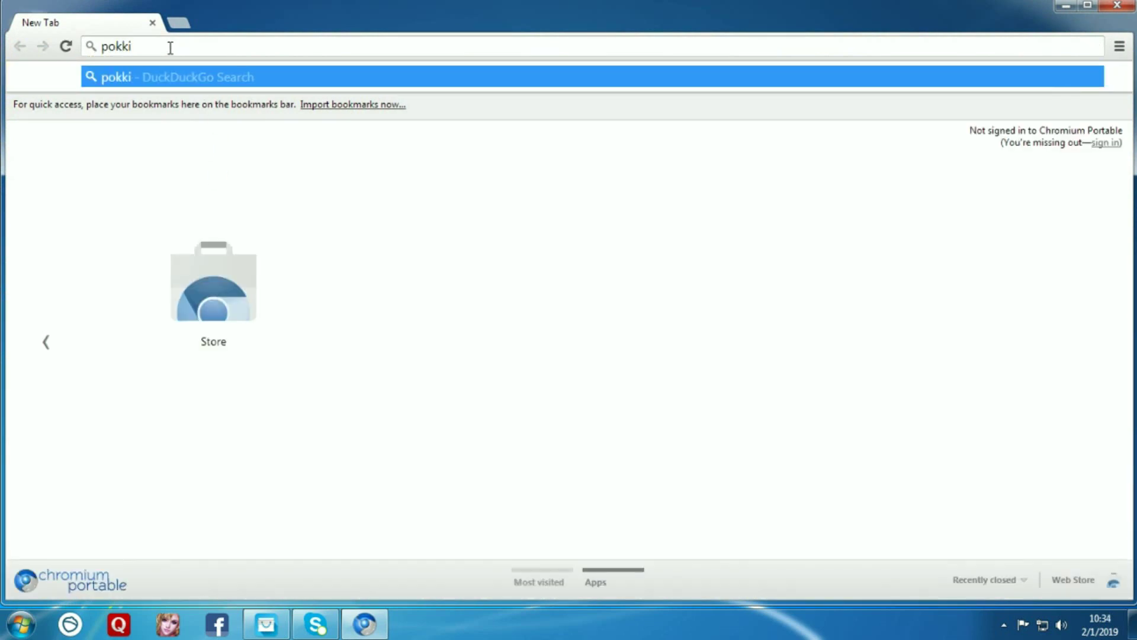
pyautogui.press('Return')
pyautogui.click(169, 48)
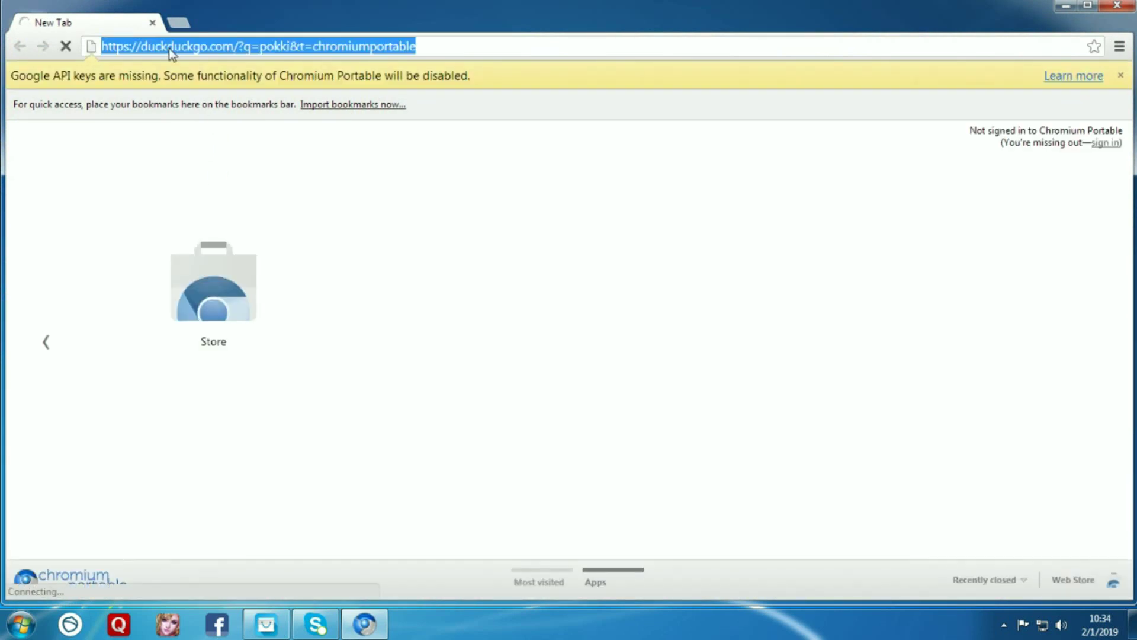
pyautogui.write('google.com')
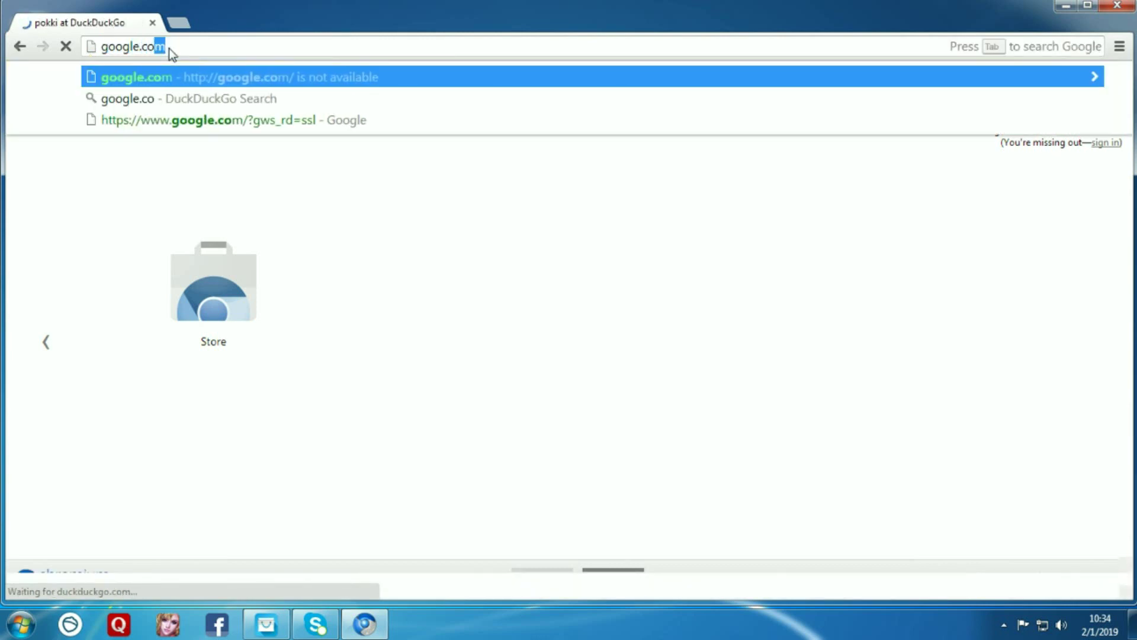
pyautogui.press('Return')
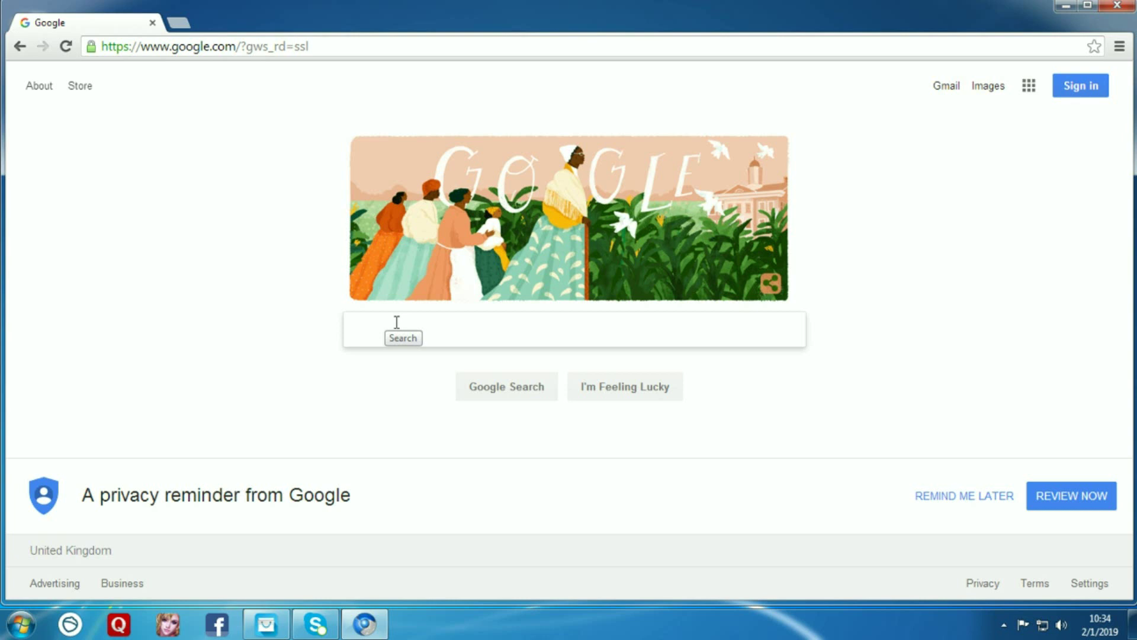
# - Search Google for "pokki" and open the "Pokki: Windows 8 Start Menu" result in a new tab
pyautogui.write('pokki')
pyautogui.press('Return')
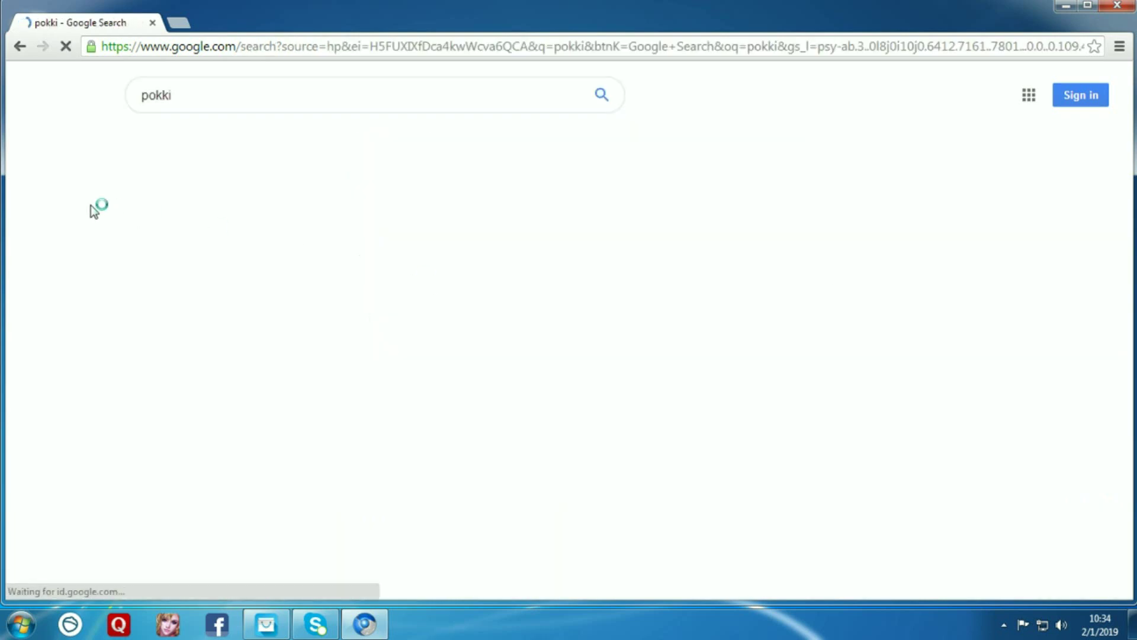
pyautogui.scroll(-5, 274, 360)
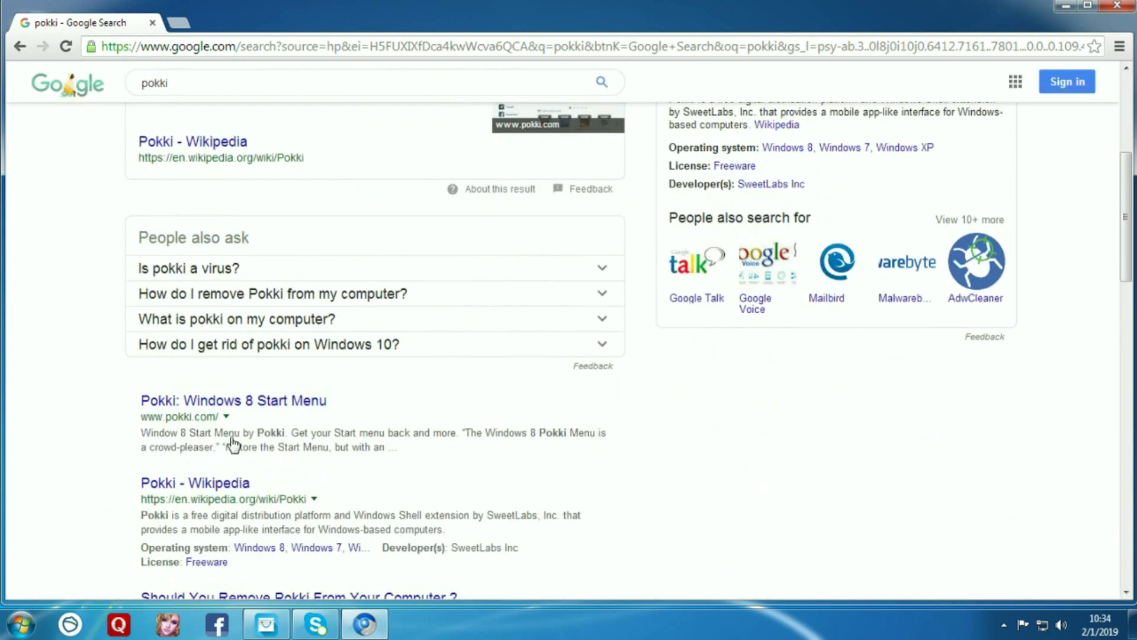
pyautogui.rightClick(234, 402)
pyautogui.click(248, 408)
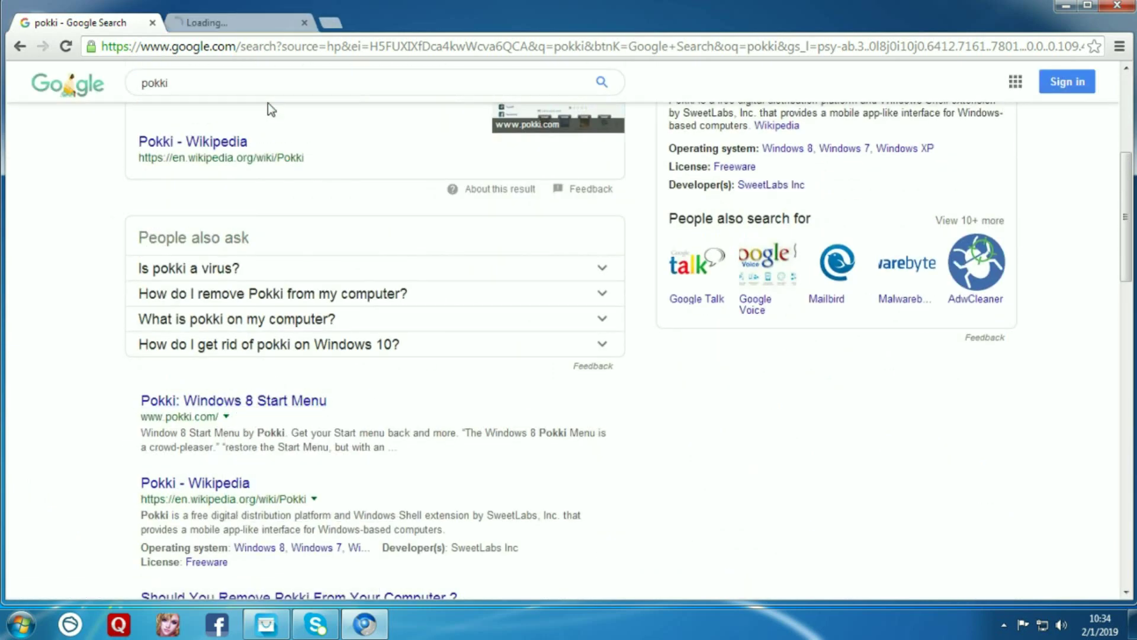
pyautogui.click(232, 25)
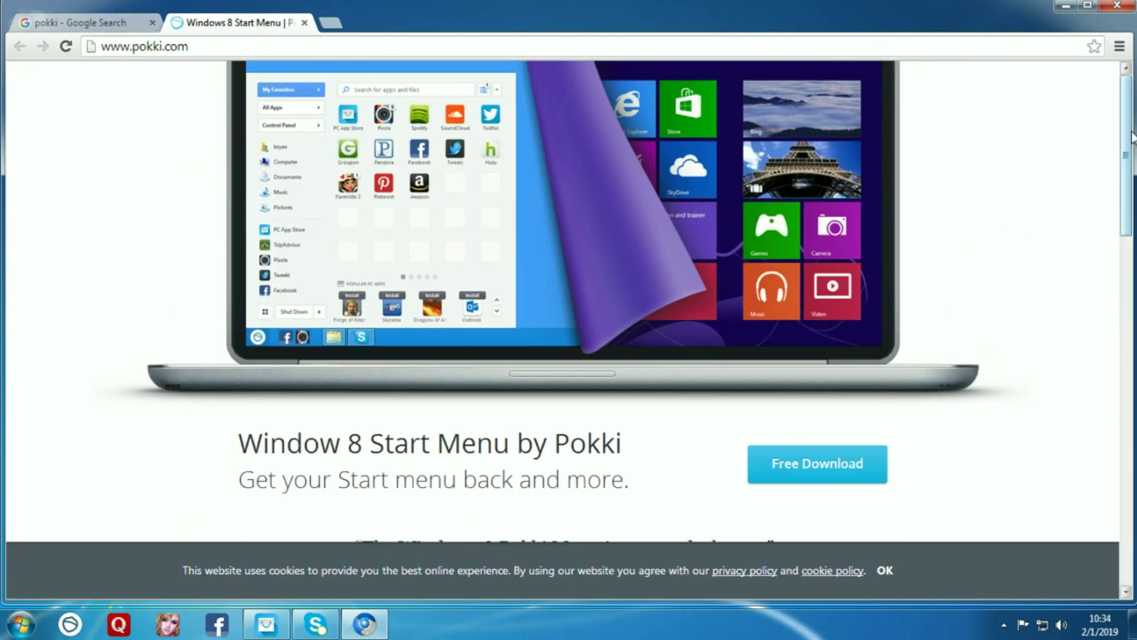
# - Look through the Pokki home page, including the free download offer and the Pokki Start Menu section
pyautogui.scroll(-10, 854, 295)
pyautogui.scroll(7, 827, 294)
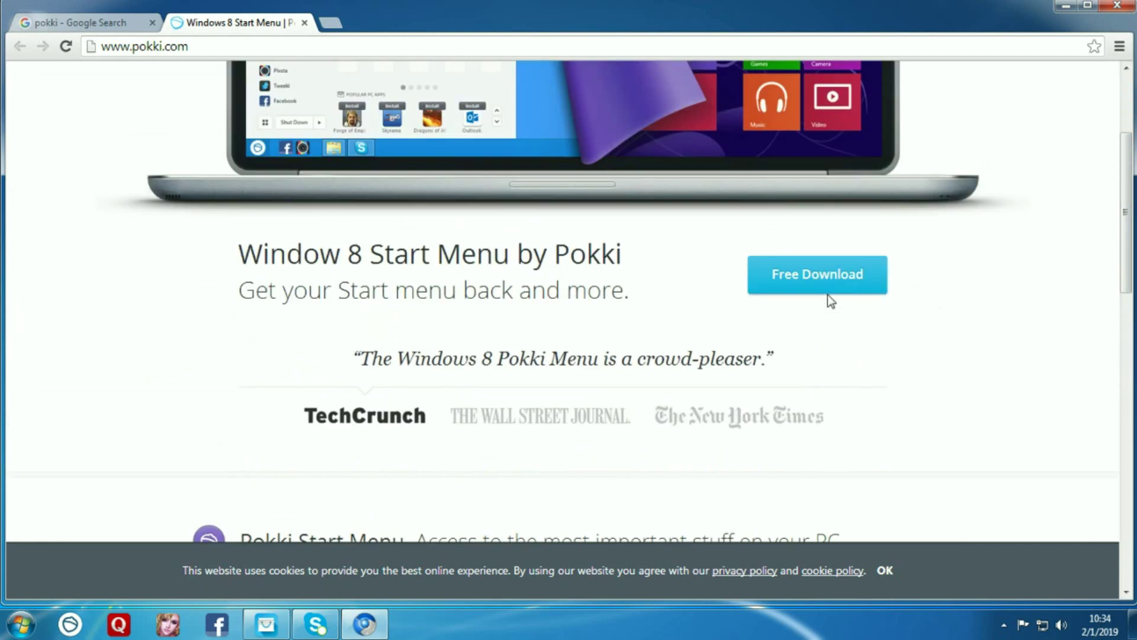
pyautogui.scroll(-4, 827, 294)
pyautogui.scroll(-4, 827, 294)
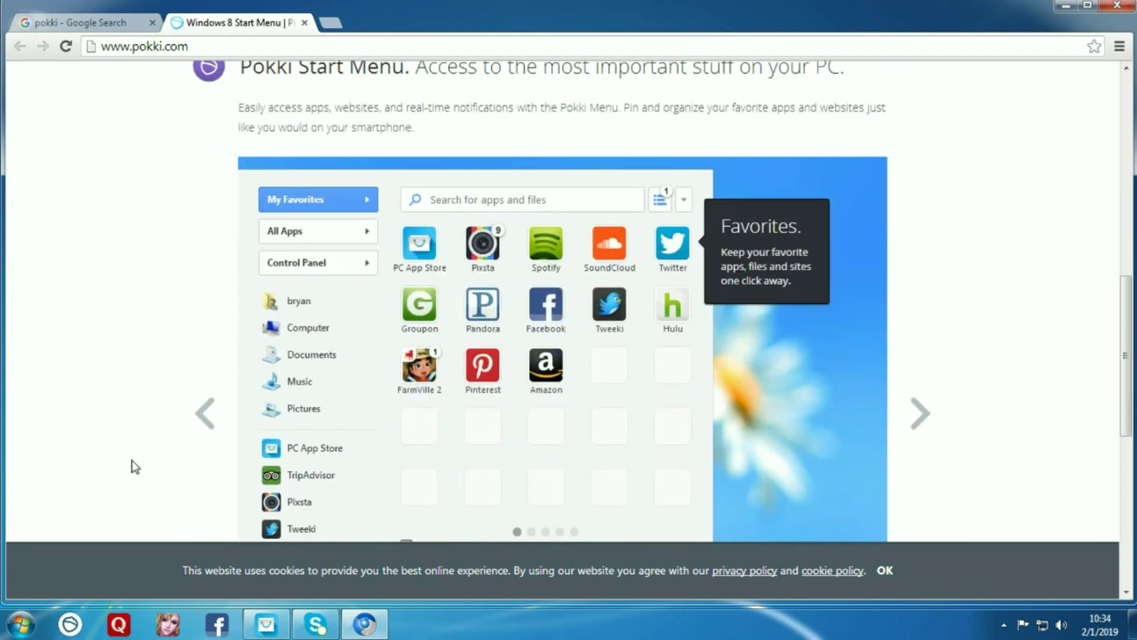
# - Check the end of the Cheezburger page in the PC App Store, and close the store and Chromium
pyautogui.click(266, 624)
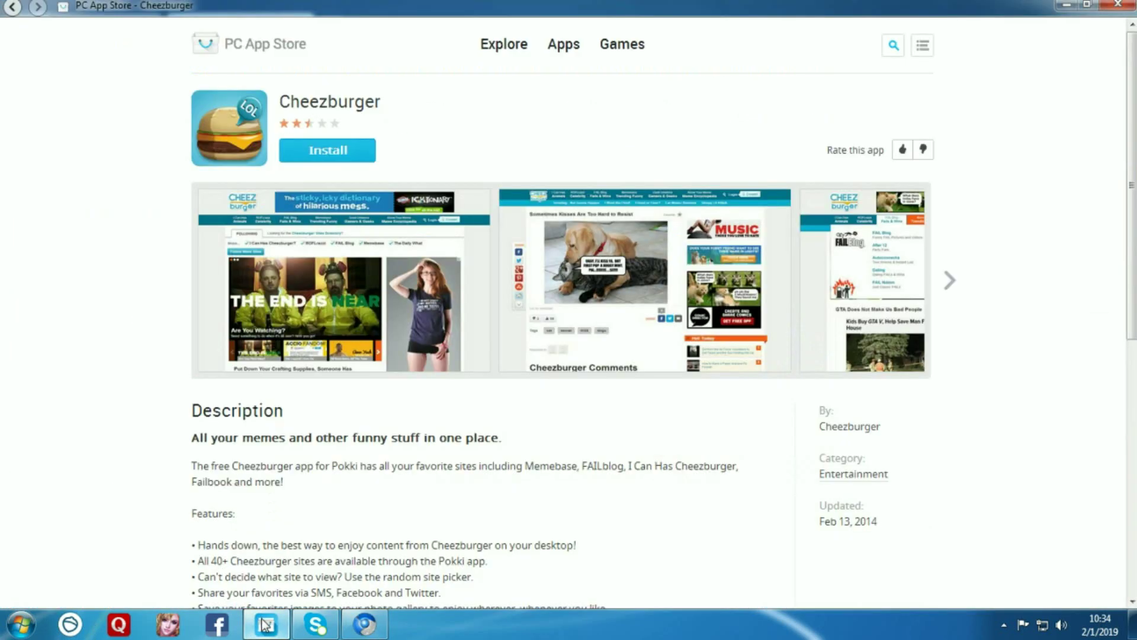
pyautogui.moveTo(1131, 320); pyautogui.dragTo(1131, 547)
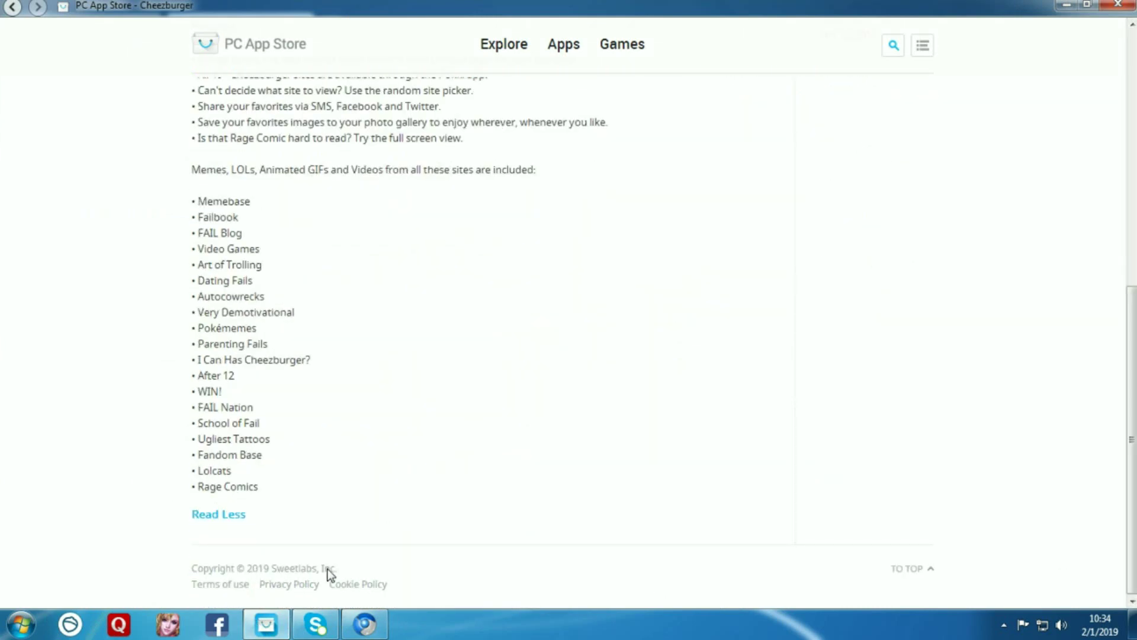
pyautogui.moveTo(1133, 346); pyautogui.dragTo(1123, 120)
pyautogui.click(1131, 5)
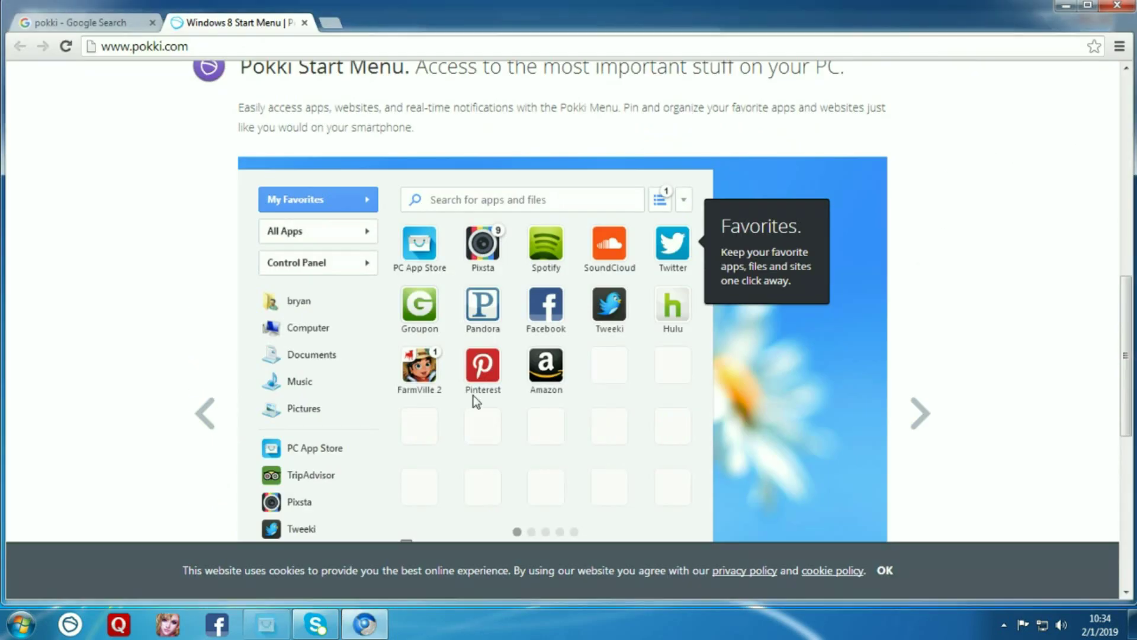
pyautogui.scroll(10, 464, 399)
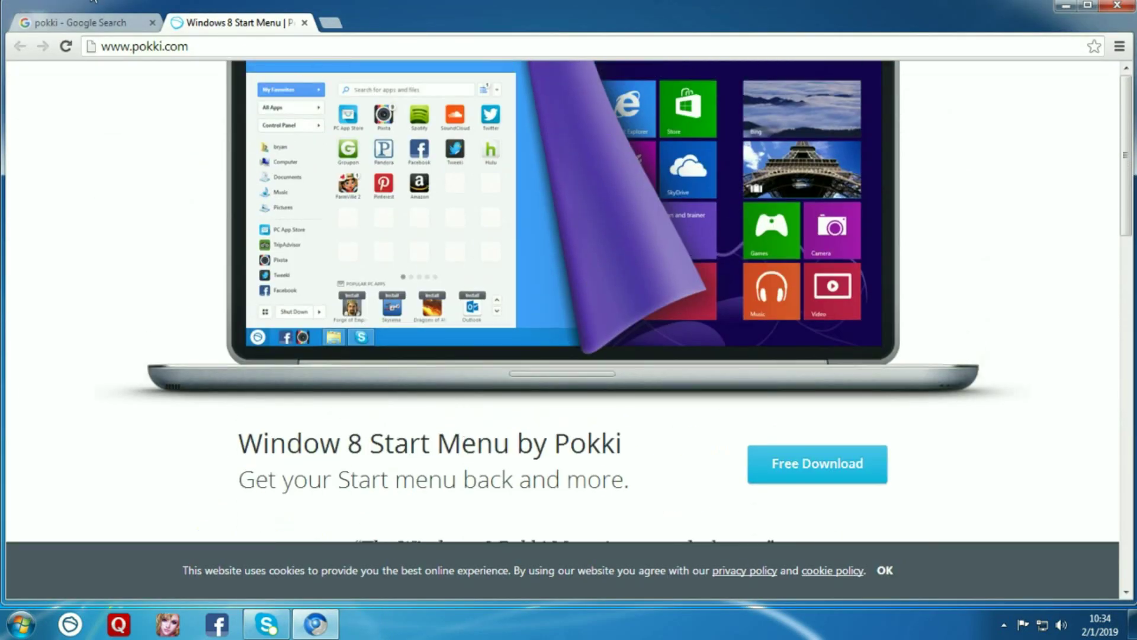
pyautogui.click(1118, 6)
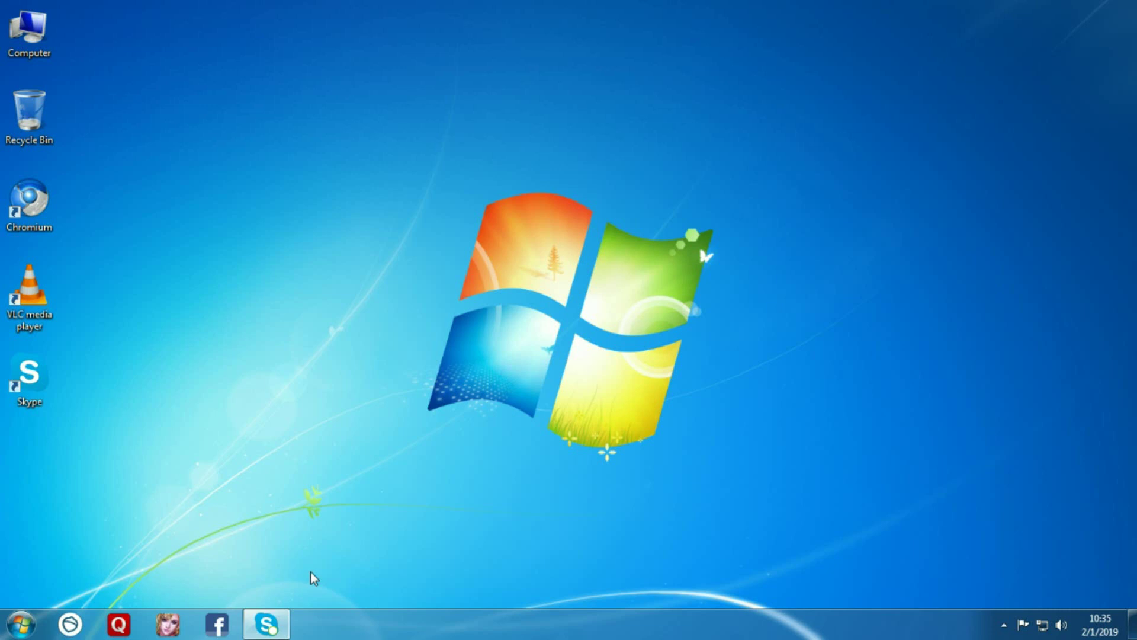
# - View the Windows Start menu and the Pokki menu one after the other, closing each
pyautogui.click(21, 625)
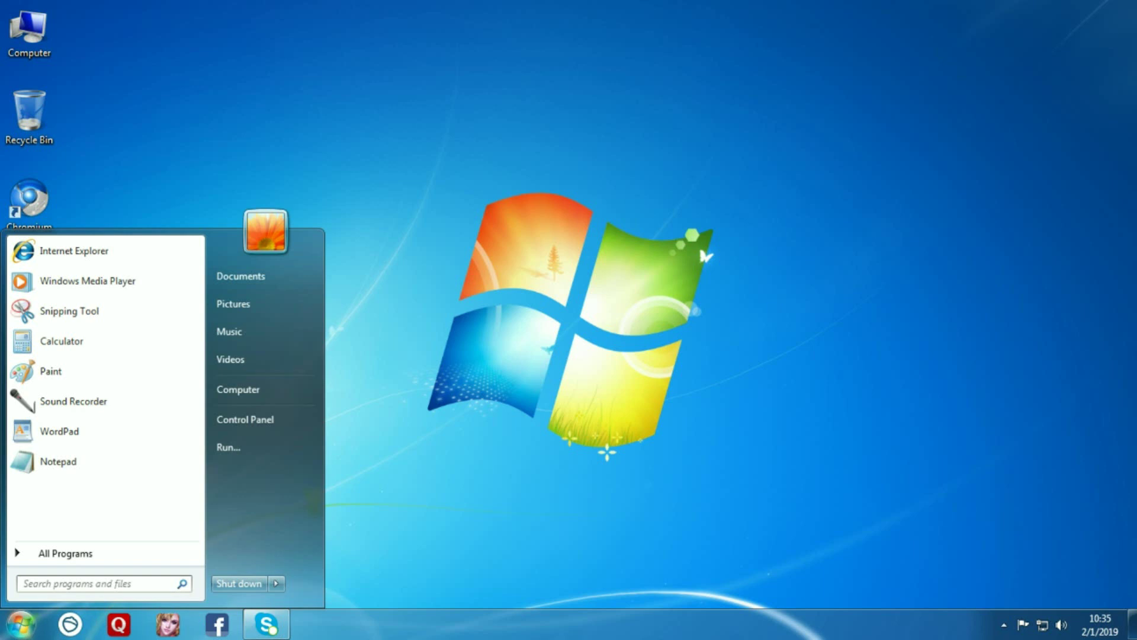
pyautogui.click(721, 460)
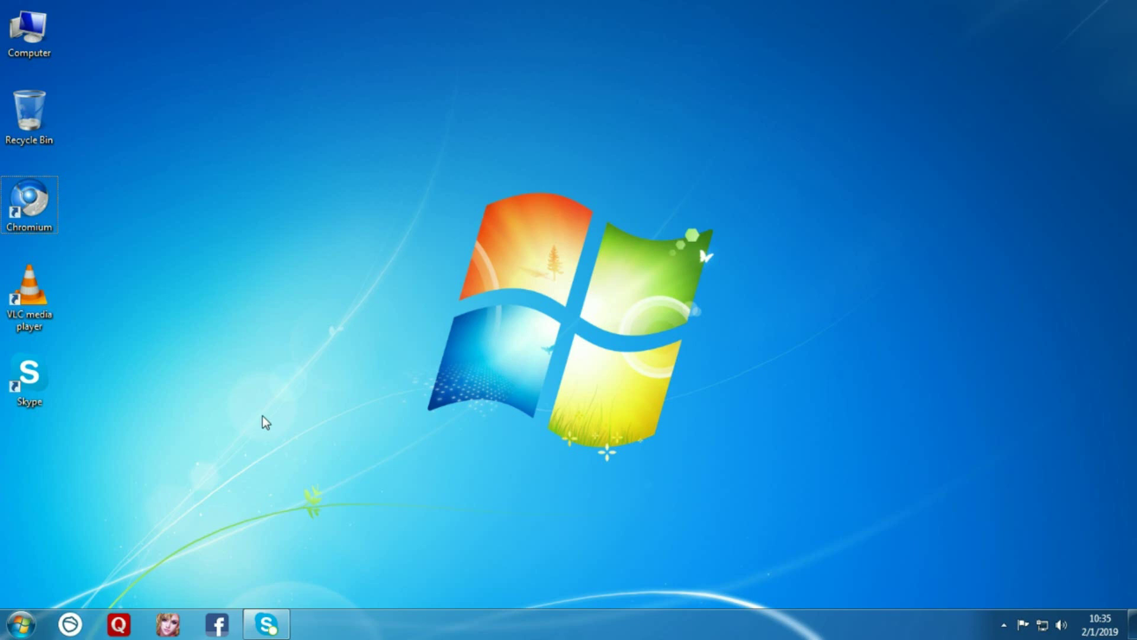
pyautogui.click(70, 623)
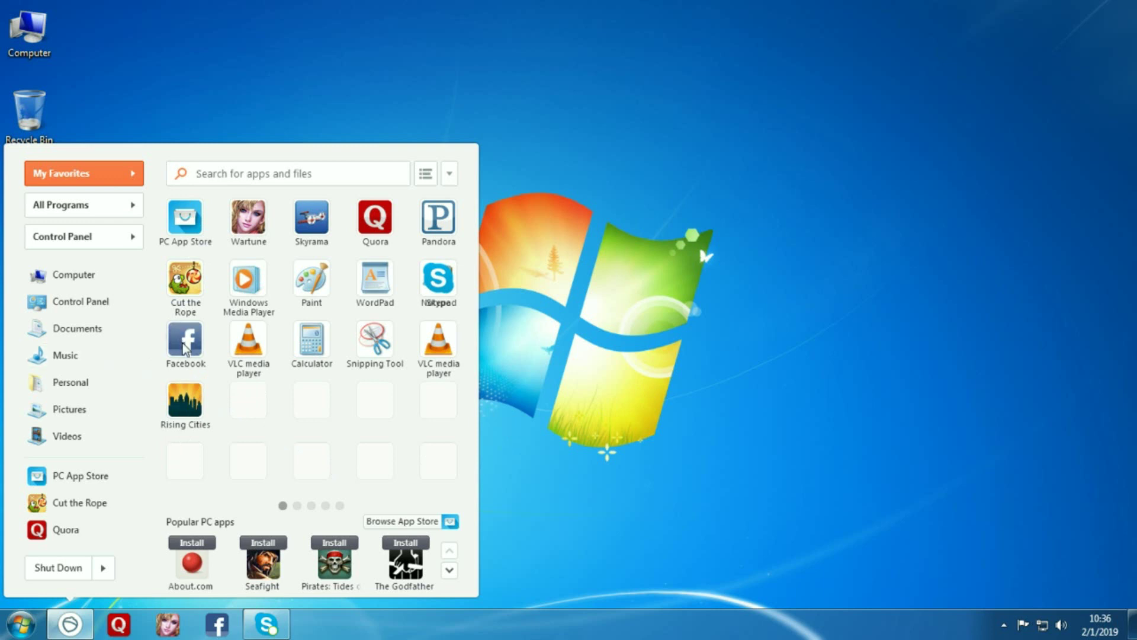
pyautogui.click(616, 450)
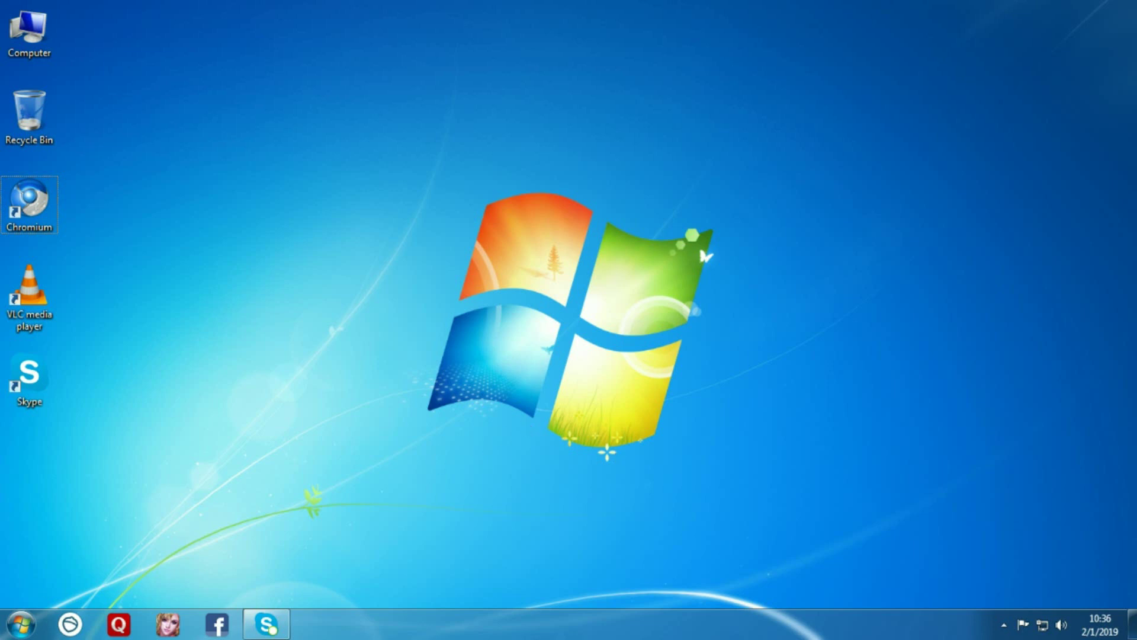
# - Shut down the computer from the Pokki menu
pyautogui.click(70, 623)
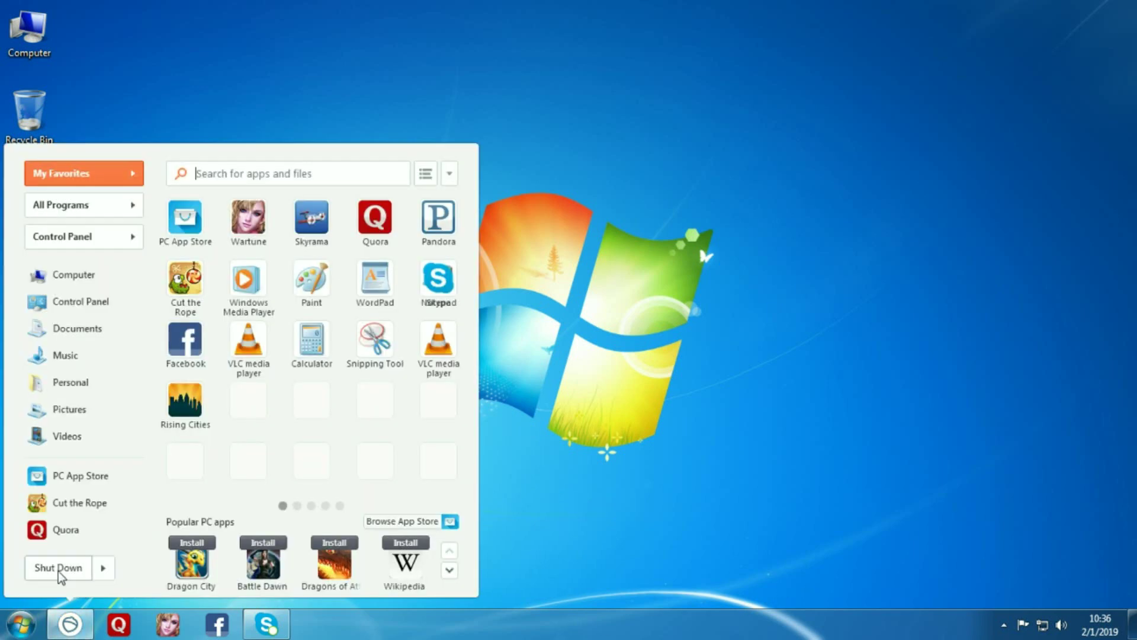
pyautogui.click(58, 570)
pyautogui.click(58, 569)
pyautogui.click(58, 569)
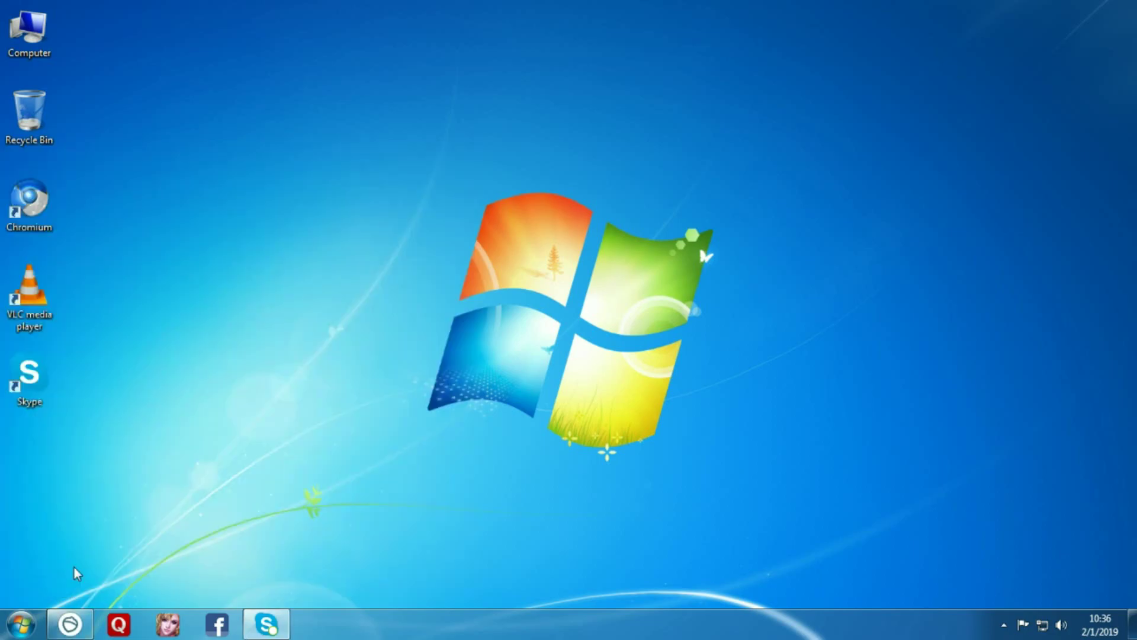